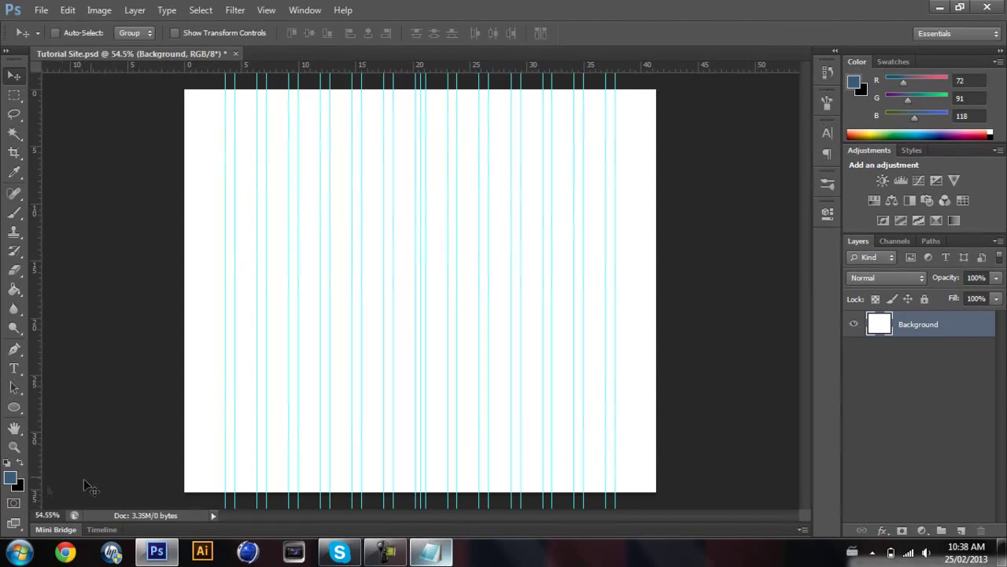
# Step: Set the foreground colour to #cccccc and fill the Background layer with the Paint Bucket
pyautogui.click(10, 477)
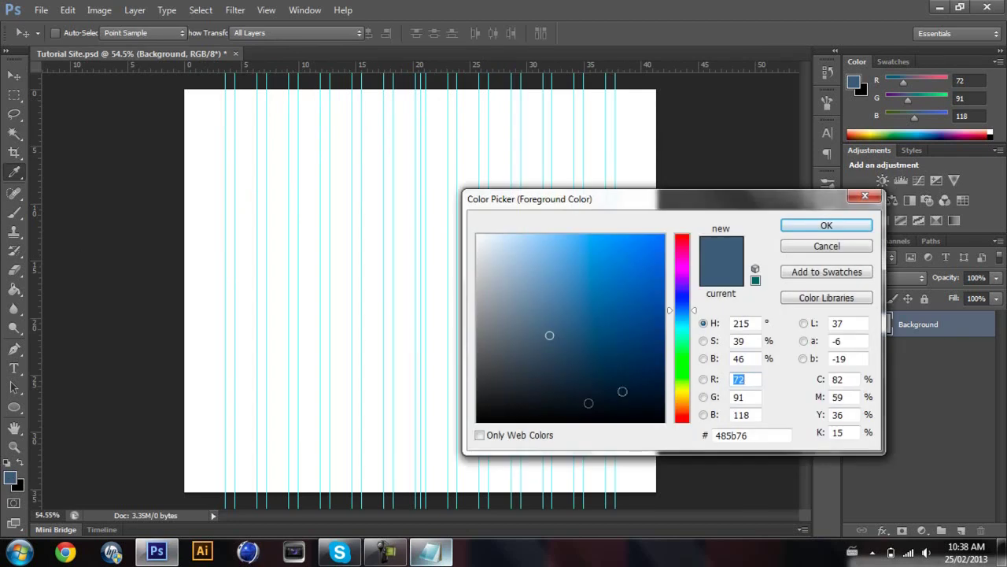
pyautogui.click(754, 436)
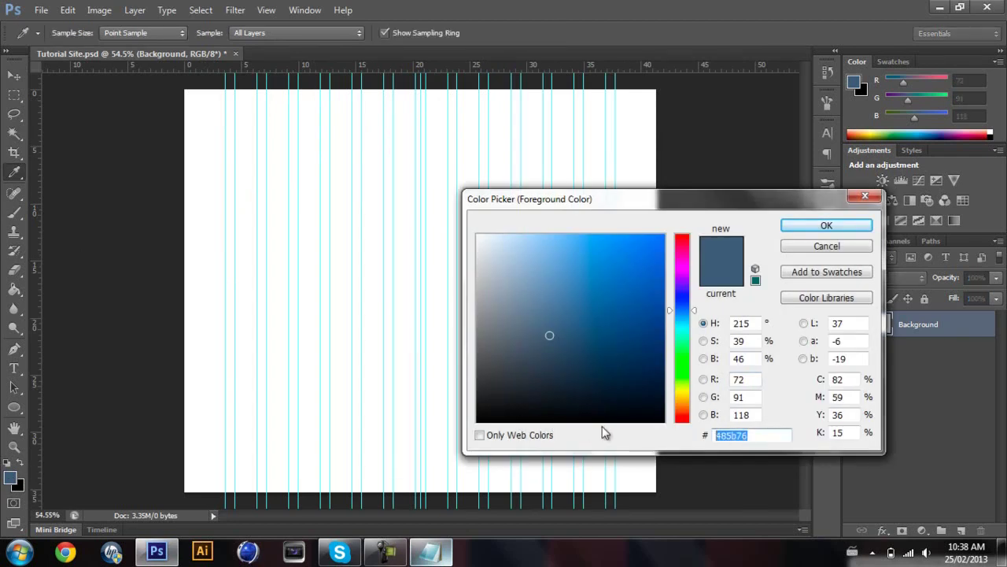
pyautogui.write('ccccc')
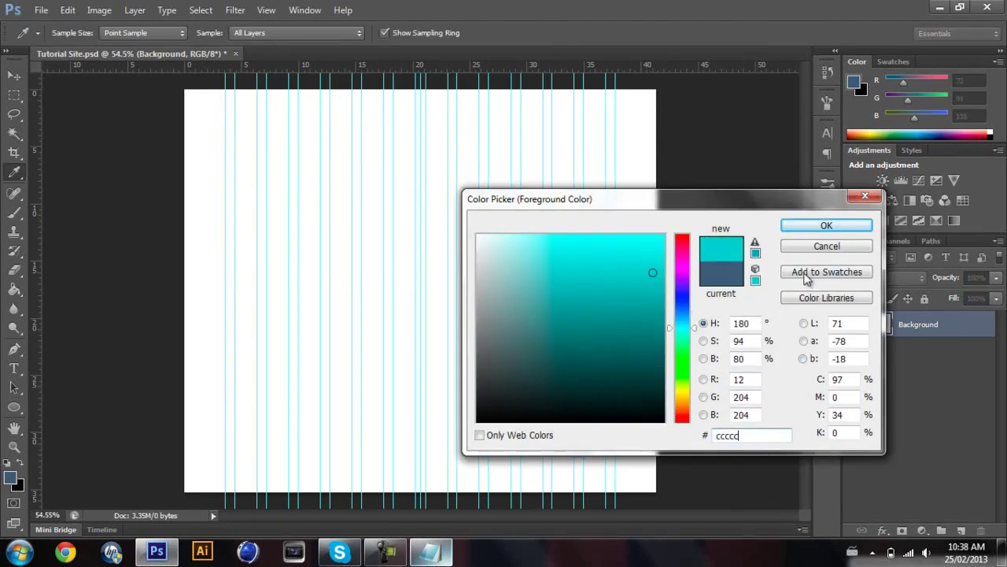
pyautogui.write('c')
pyautogui.press('Return')
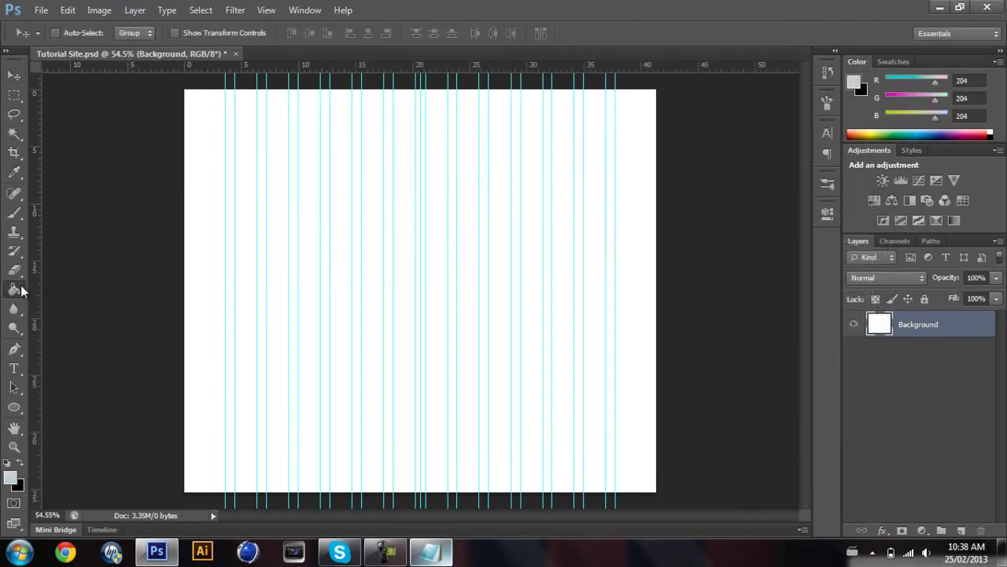
pyautogui.click(14, 289)
pyautogui.click(208, 293)
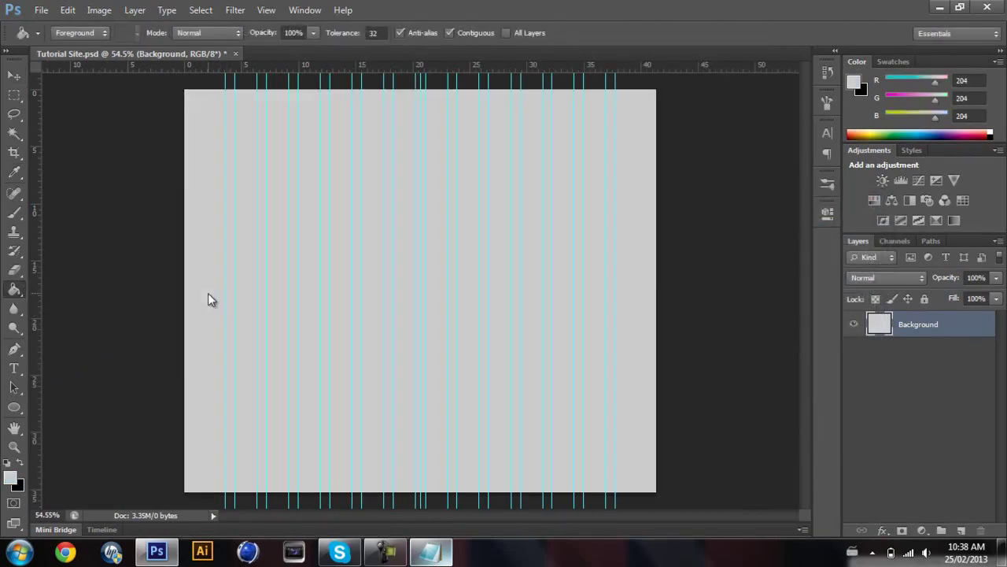
# Step: Draw a rectangle about 972 by 814 px between the outermost guides, leaving a header area above it and extending to the canvas's lower edge
pyautogui.click(19, 408)
pyautogui.click(21, 407)
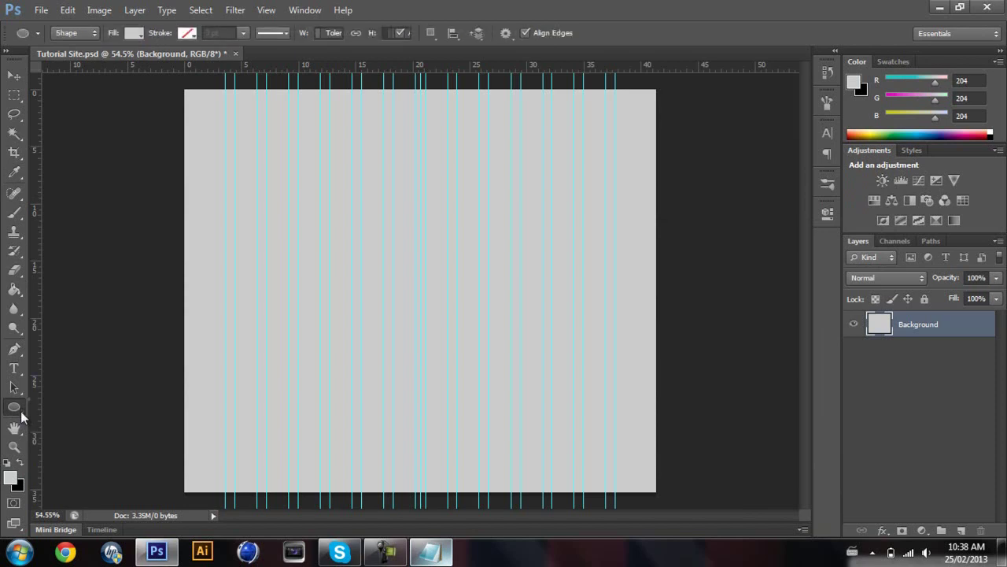
pyautogui.click(70, 406)
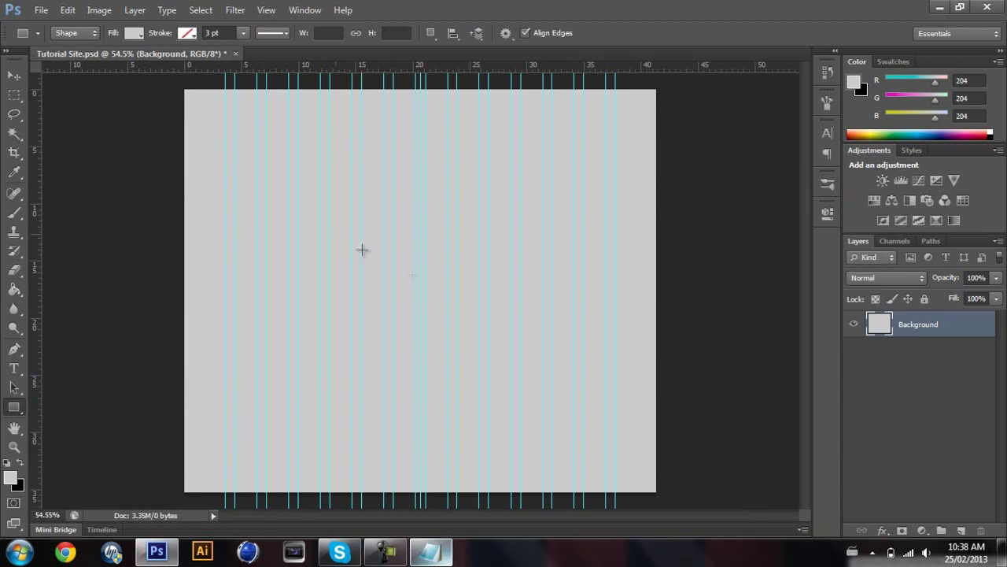
pyautogui.moveTo(228, 186); pyautogui.dragTo(614, 510)
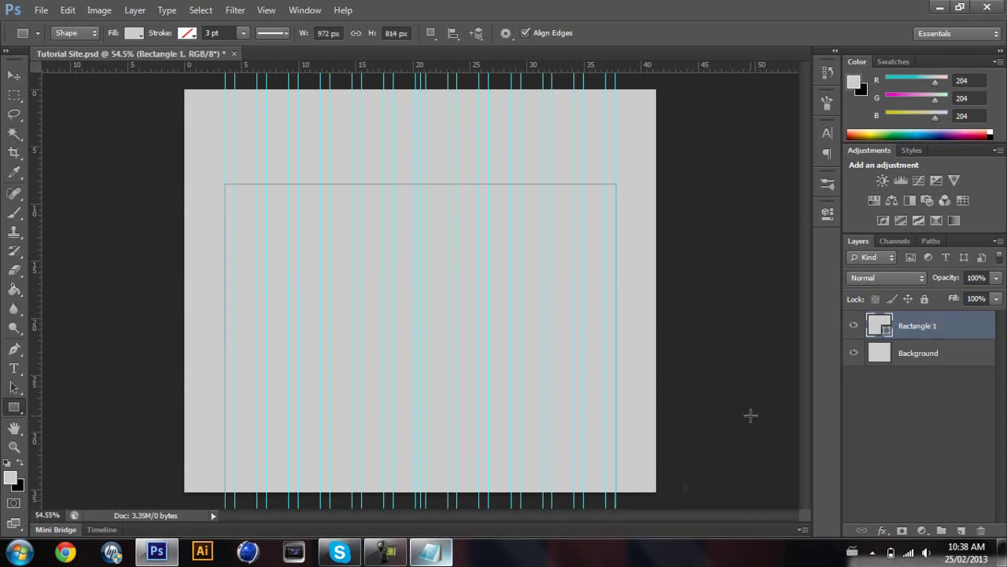
# Step: Apply a Color Overlay of #b3b2b2 to the Rectangle 1 layer
pyautogui.doubleClick(969, 327)
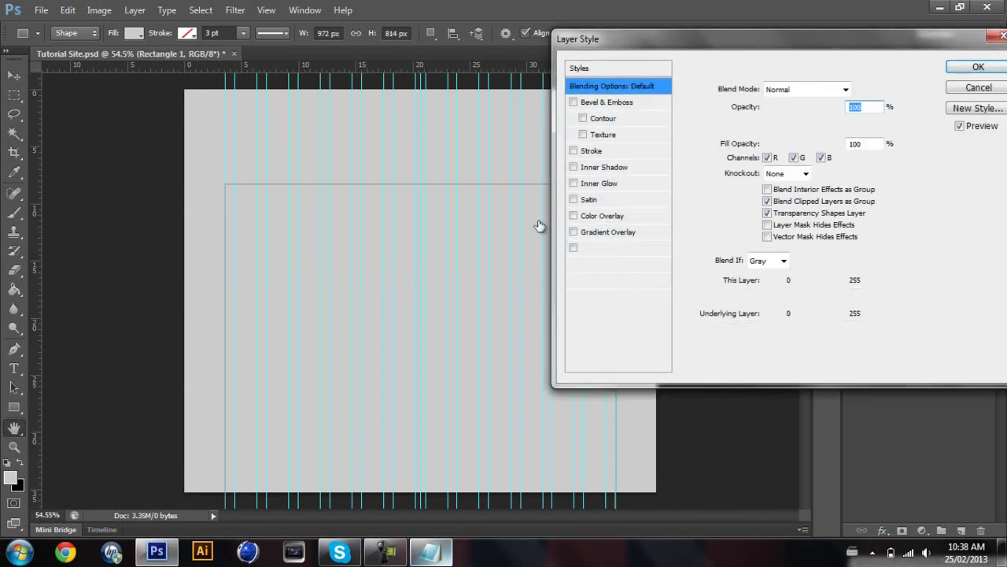
pyautogui.click(596, 217)
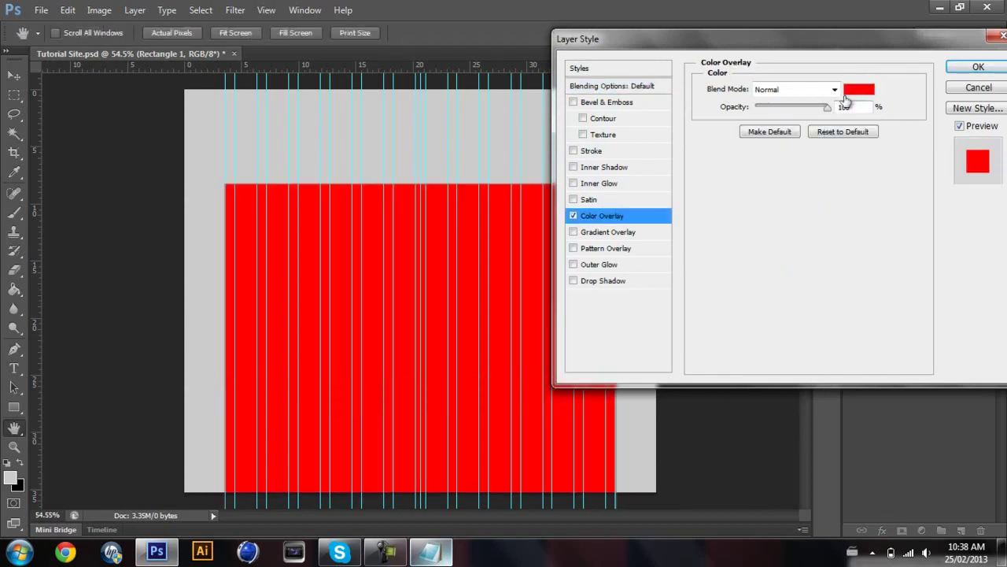
pyautogui.click(856, 91)
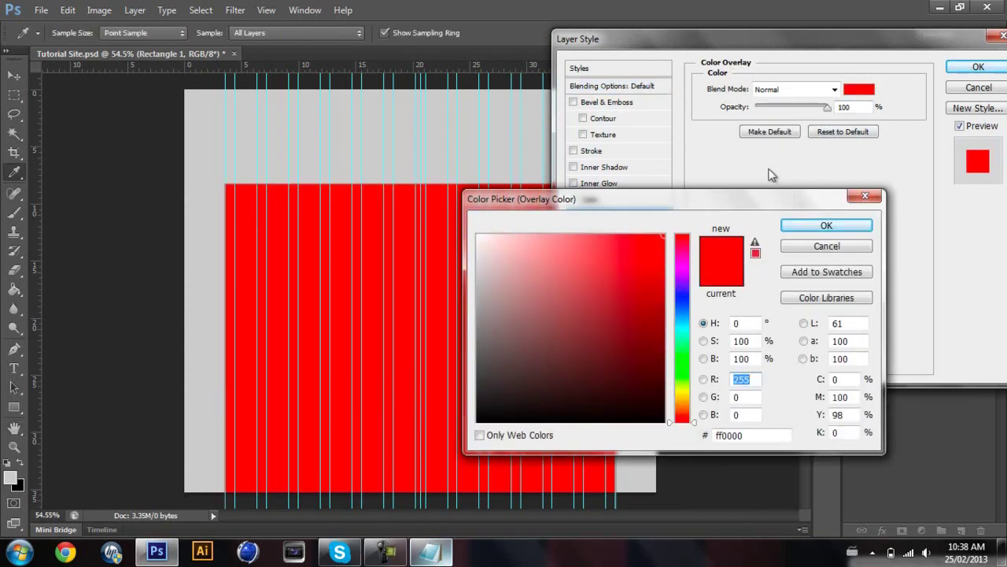
pyautogui.doubleClick(747, 435)
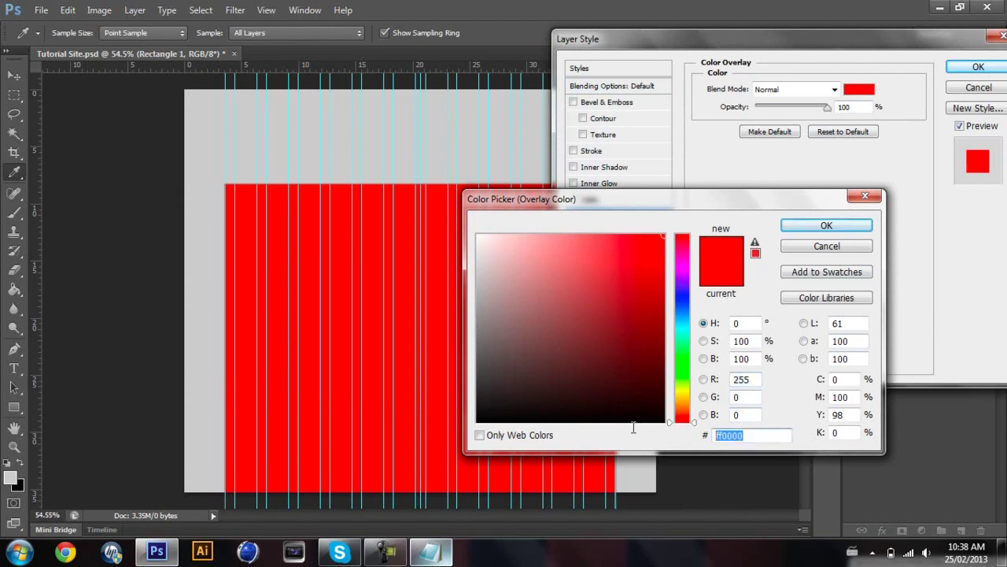
pyautogui.write('b3')
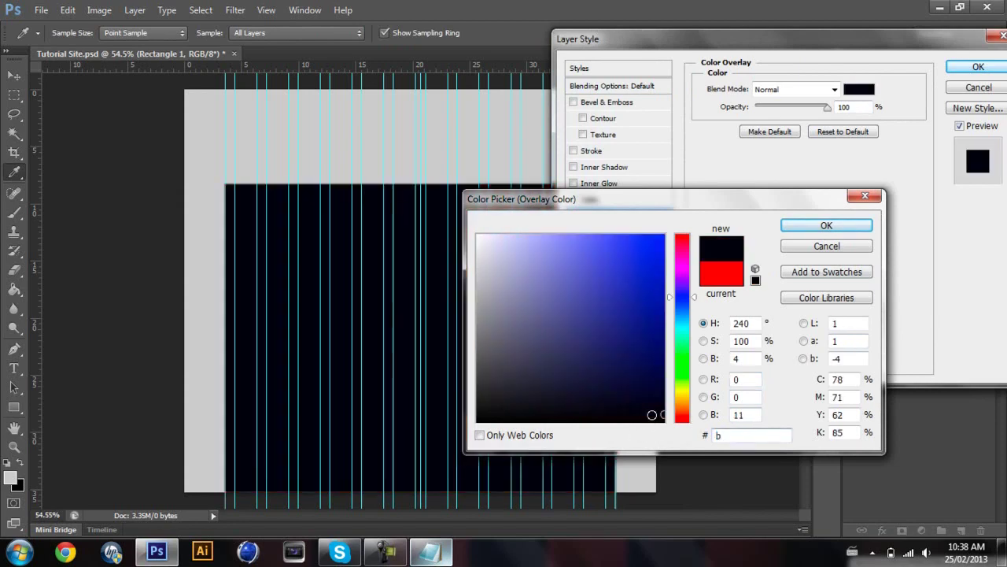
pyautogui.press('BackSpace')
pyautogui.press('BackSpace')
pyautogui.write('9d')
pyautogui.press('BackSpace')
pyautogui.press('BackSpace')
pyautogui.write('bb')
pyautogui.press('BackSpace')
pyautogui.write('3b2b2')
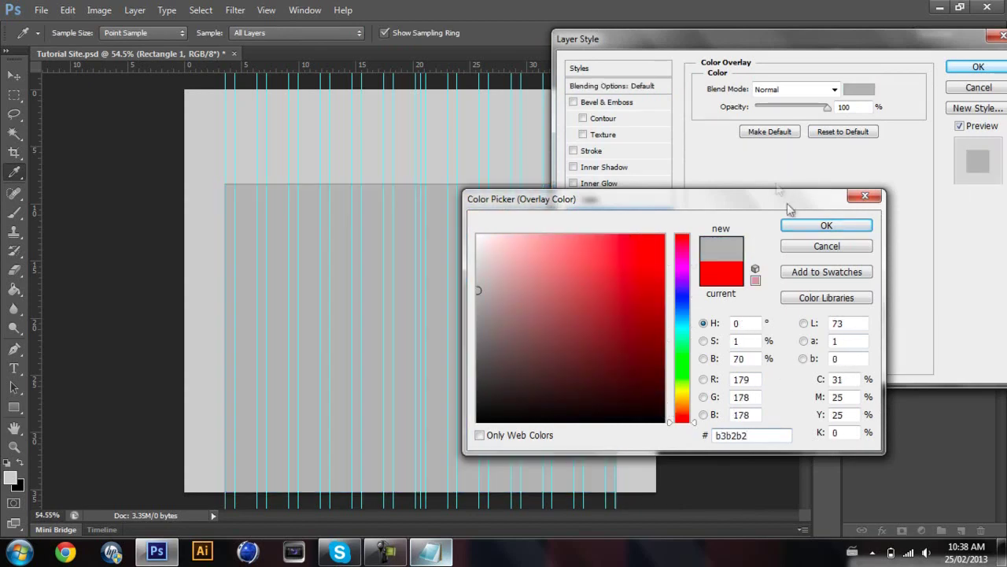
pyautogui.click(802, 225)
pyautogui.click(955, 66)
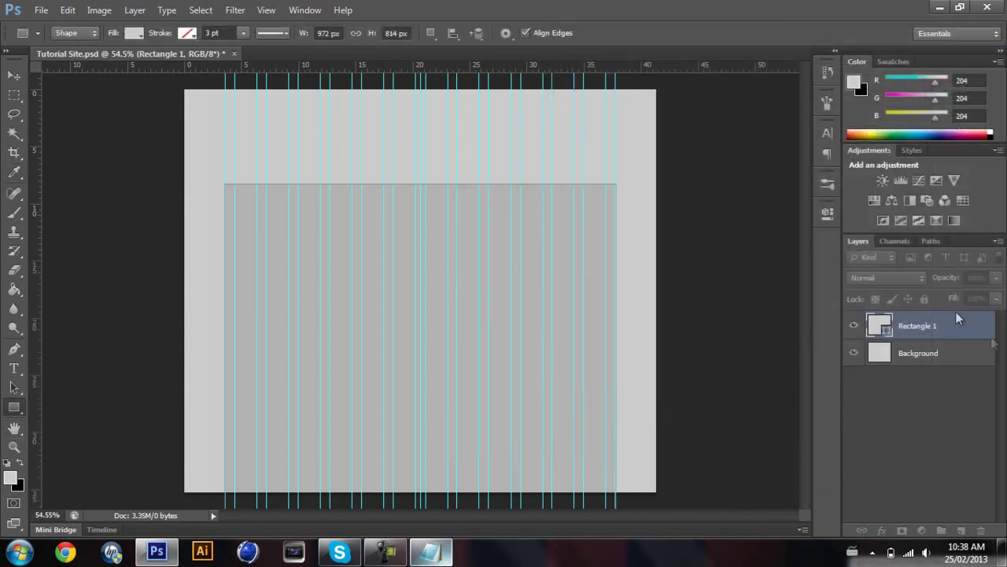
# Step: Rasterize the Rectangle 1 layer and collapse its effects list
pyautogui.rightClick(951, 327)
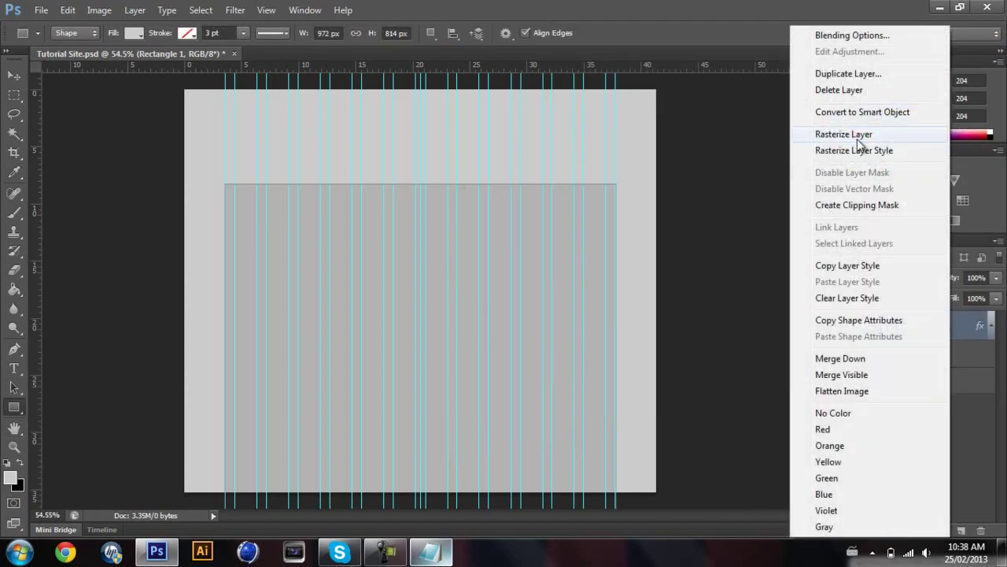
pyautogui.click(802, 136)
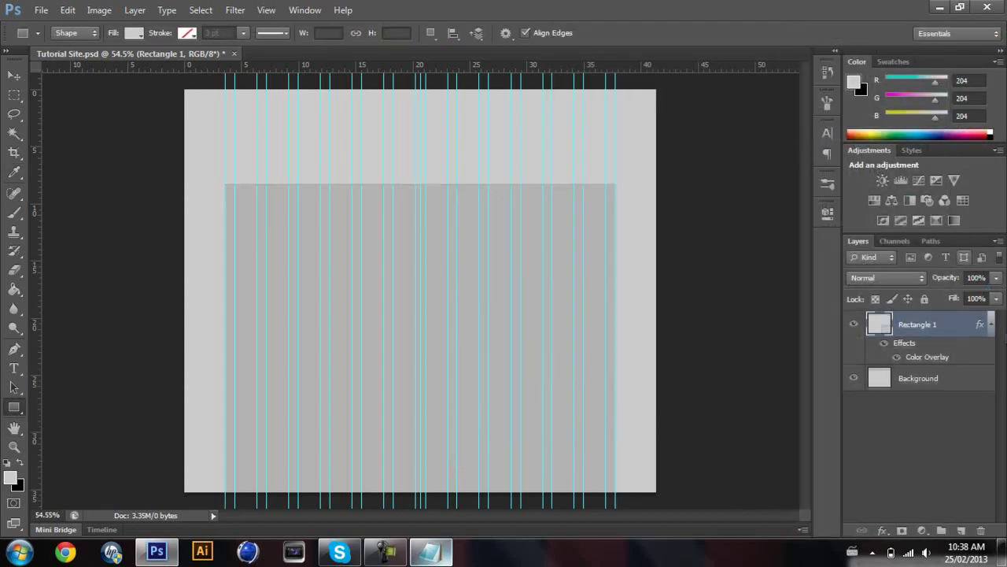
pyautogui.click(991, 326)
# Step: Browse the Tutorial Site folder on the Desktop and its images subfolder for a logo file to open
pyautogui.click(39, 10)
pyautogui.click(49, 35)
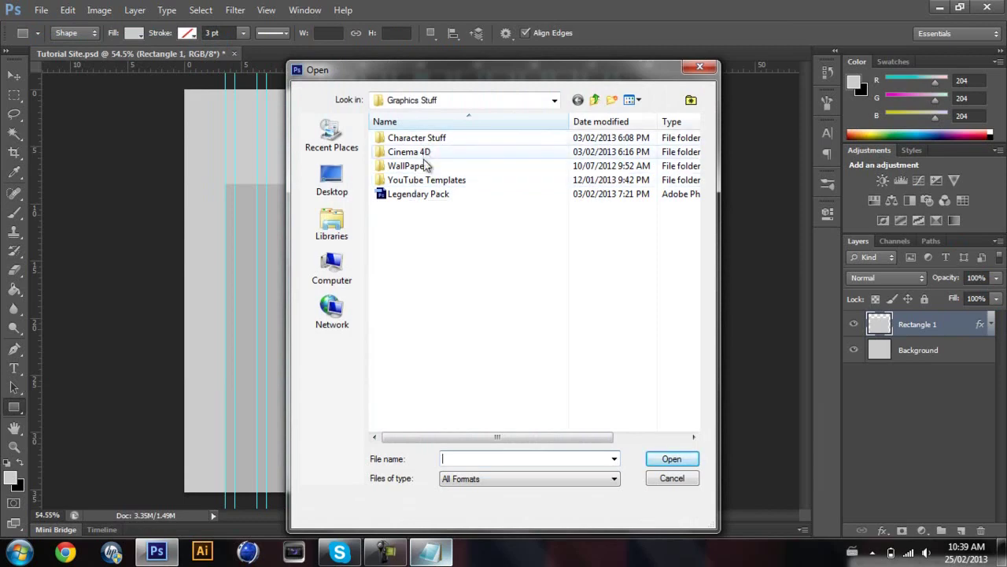
pyautogui.click(343, 195)
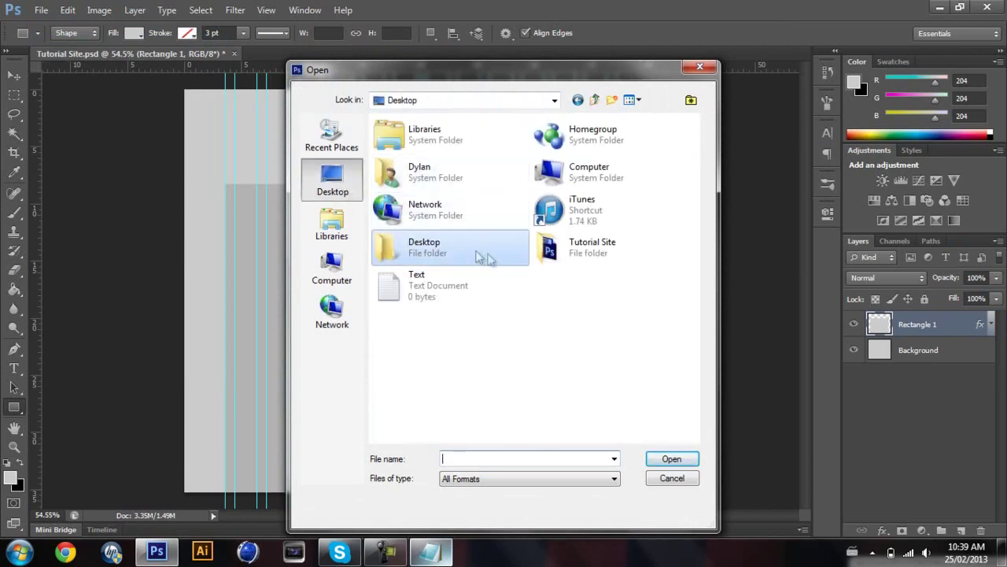
pyautogui.doubleClick(549, 248)
pyautogui.doubleClick(412, 160)
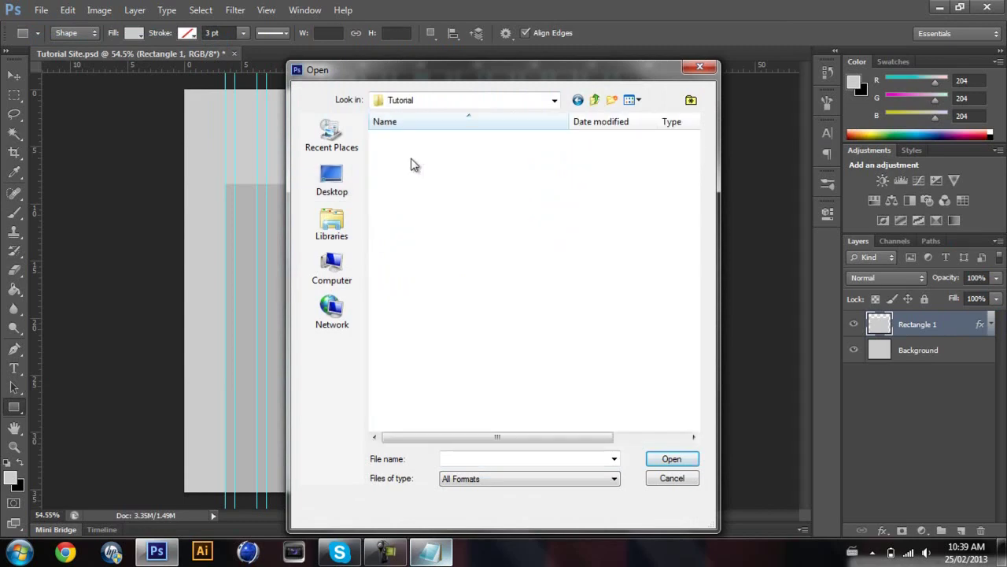
pyautogui.doubleClick(398, 134)
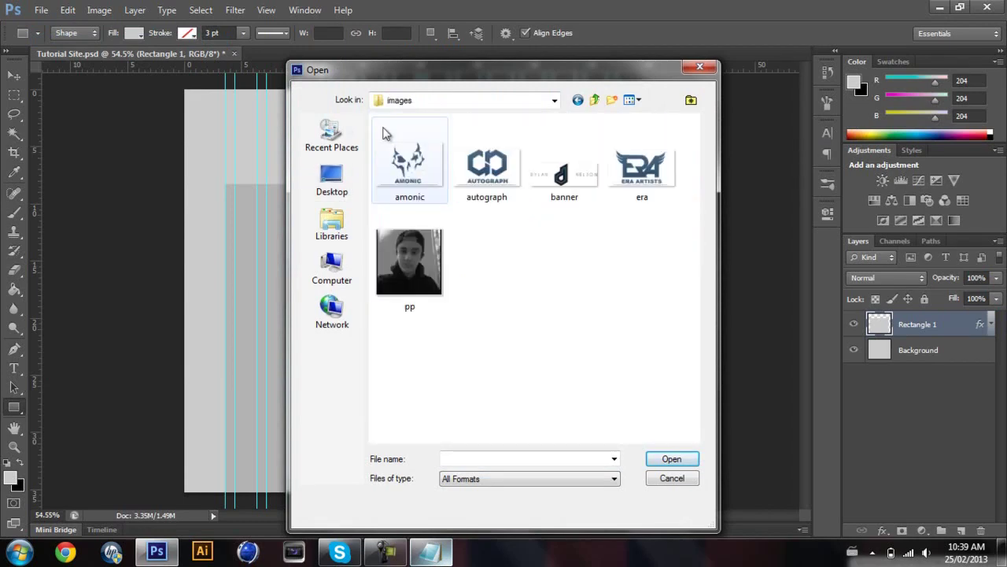
pyautogui.click(577, 101)
pyautogui.click(578, 101)
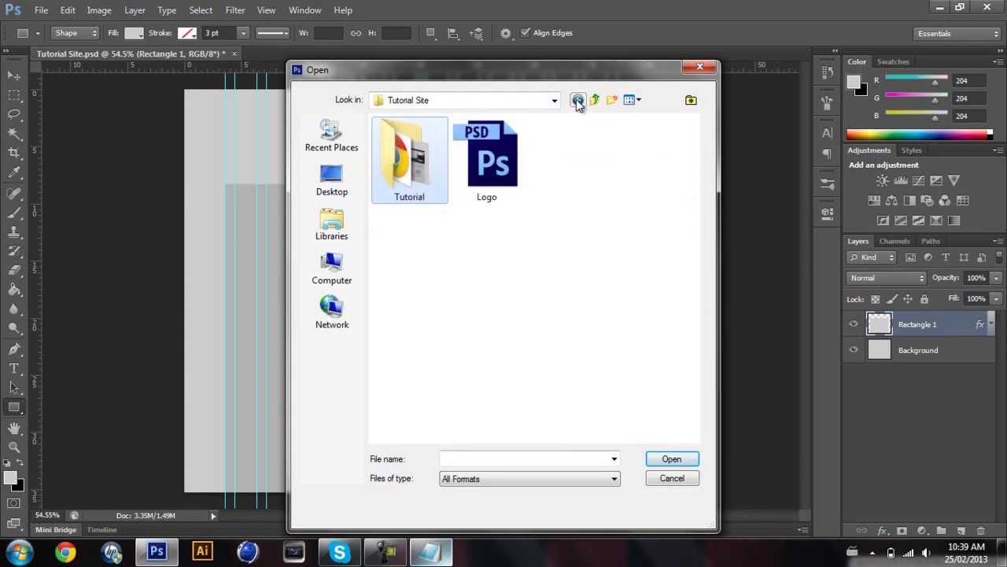
pyautogui.click(578, 101)
# Step: Open Decrenify Logo.psd from the Logos & Signature folder inside Desktop's Decrenify folder
pyautogui.doubleClick(462, 240)
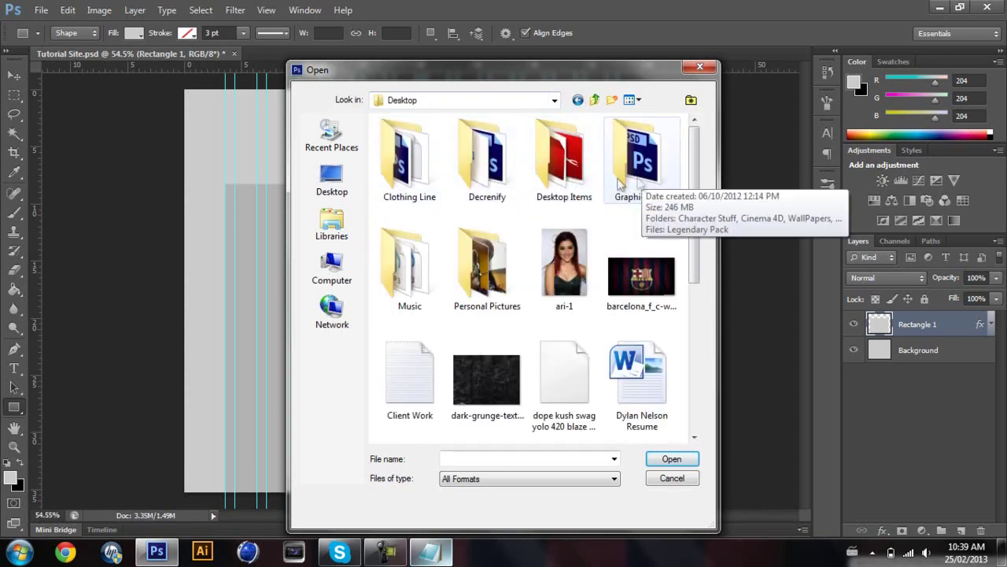
pyautogui.click(513, 181)
pyautogui.doubleClick(511, 181)
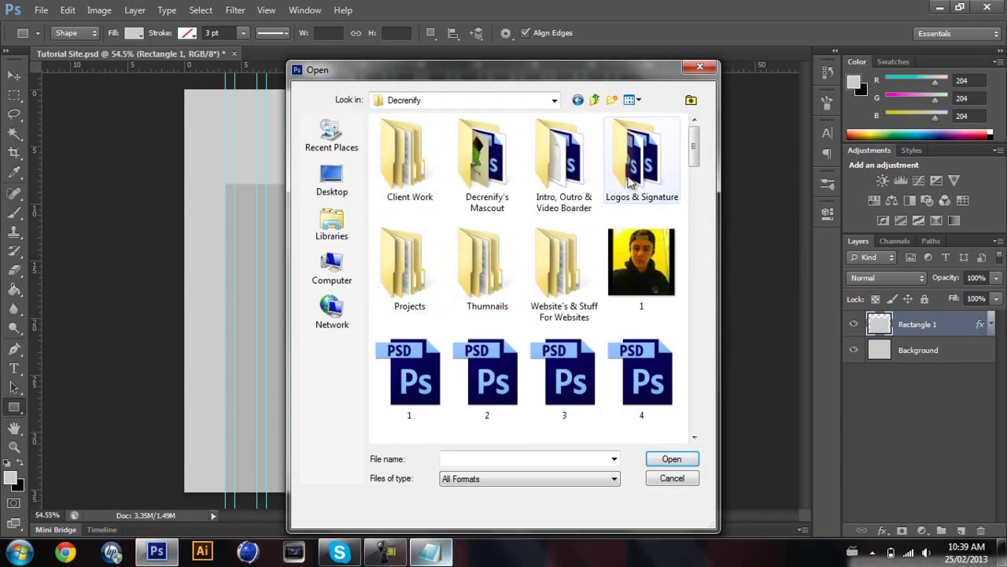
pyautogui.doubleClick(633, 180)
pyautogui.doubleClick(417, 201)
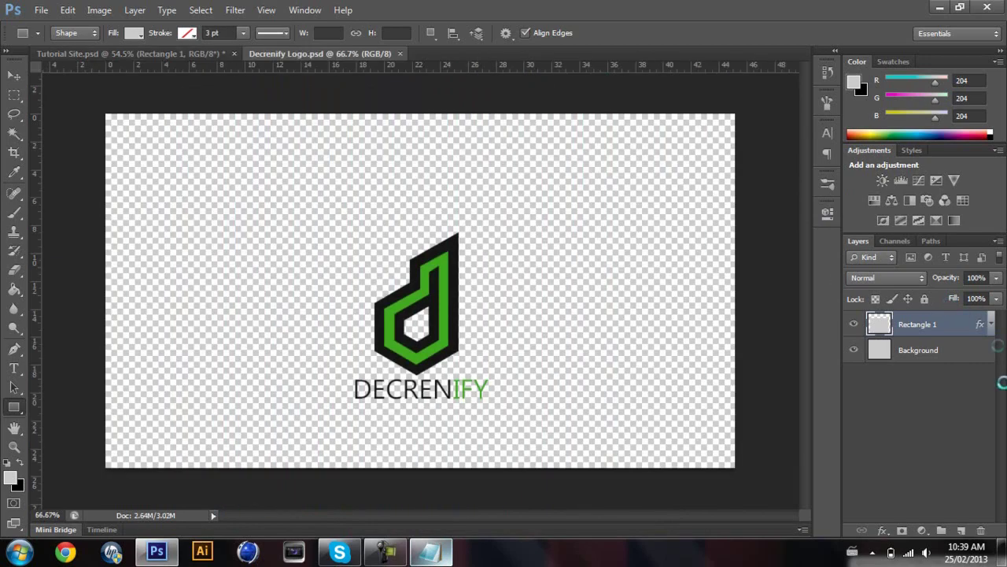
# Step: Copy the two layers of the d symbol from the logo file into the Tutorial Site document with the Move tool
pyautogui.click(14, 75)
pyautogui.moveTo(512, 308); pyautogui.dragTo(507, 299)
pyautogui.moveTo(209, 77); pyautogui.dragTo(432, 155)
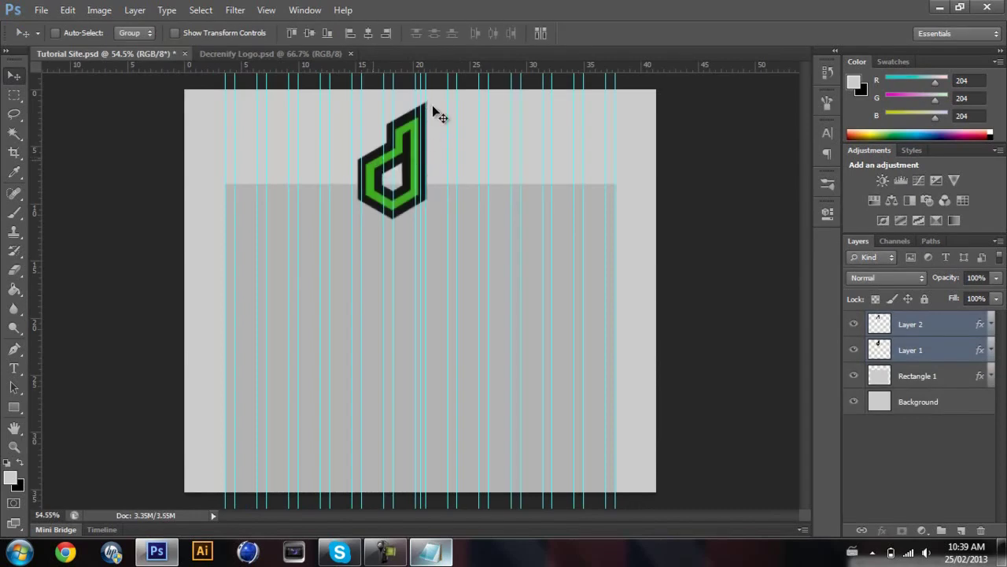
# Step: Scale down the d symbol with Free Transform and centre it in the header area above the rectangle
pyautogui.hotkey('ctrl', 't')
pyautogui.moveTo(427, 104); pyautogui.dragTo(430, 127)
pyautogui.press('Return')
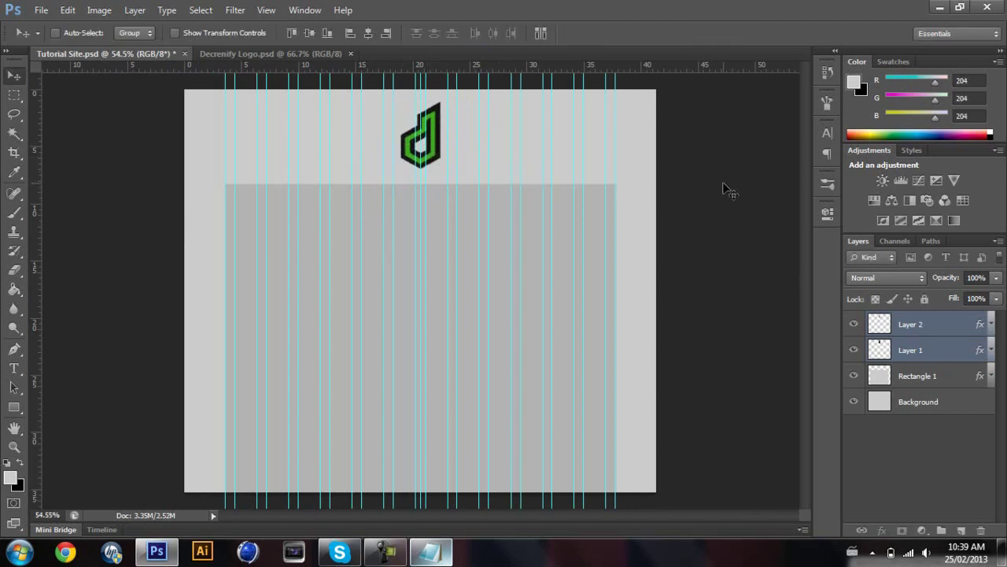
# Step: Change the Color Overlay of the logo's green inner shape (Layer 2) to #6c6c6c
pyautogui.click(954, 333)
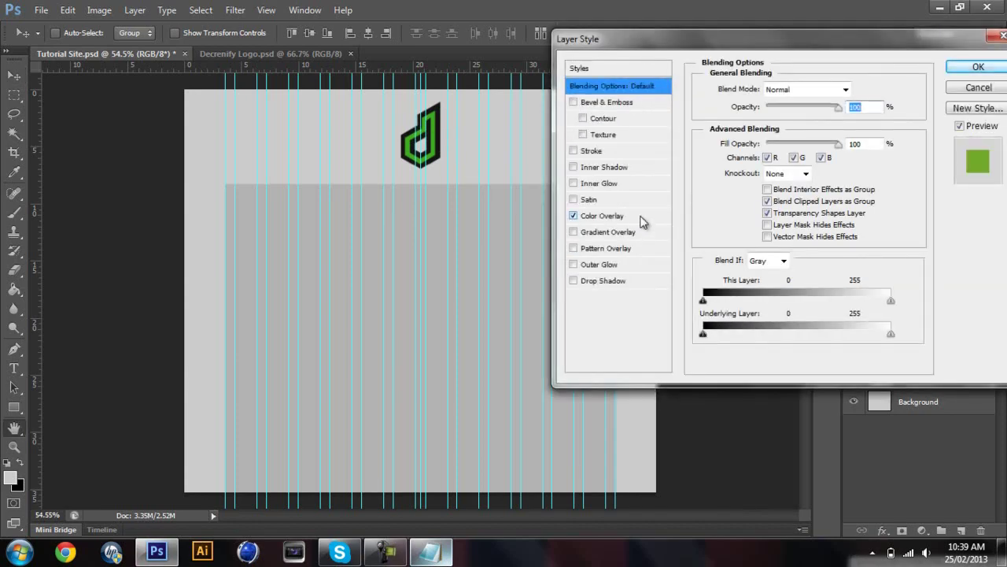
pyautogui.click(644, 220)
pyautogui.click(860, 90)
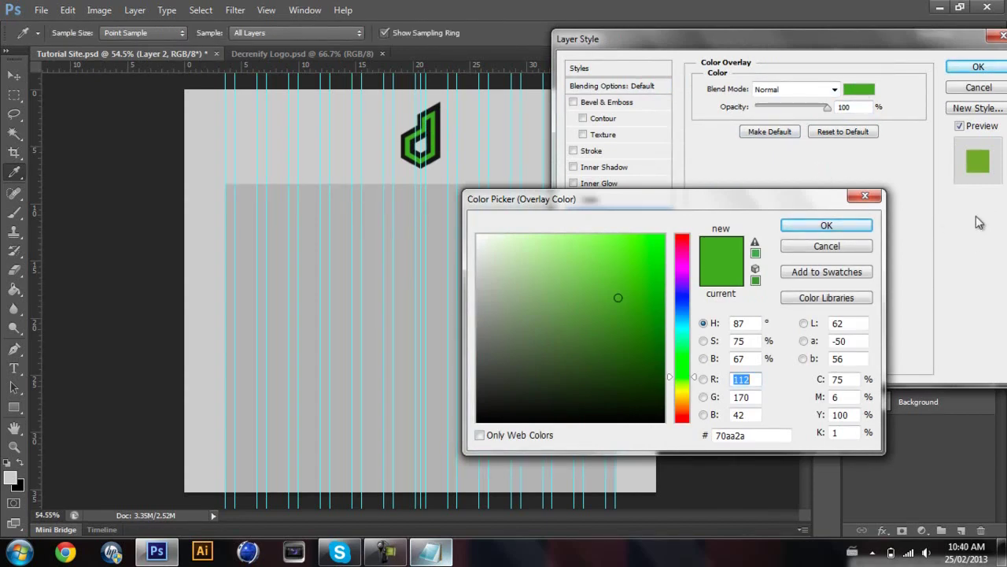
pyautogui.write('66')
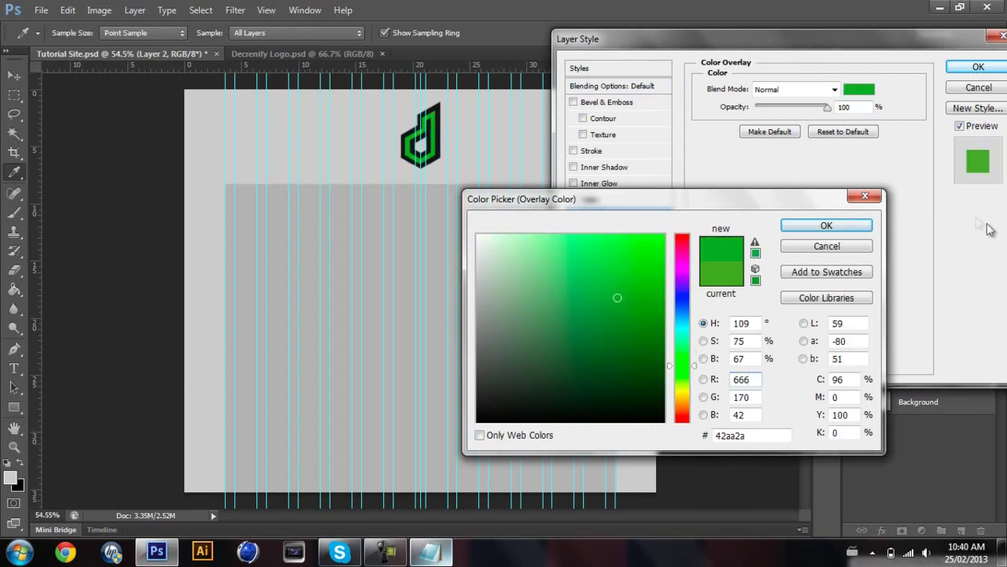
pyautogui.write('6')
pyautogui.click(753, 434)
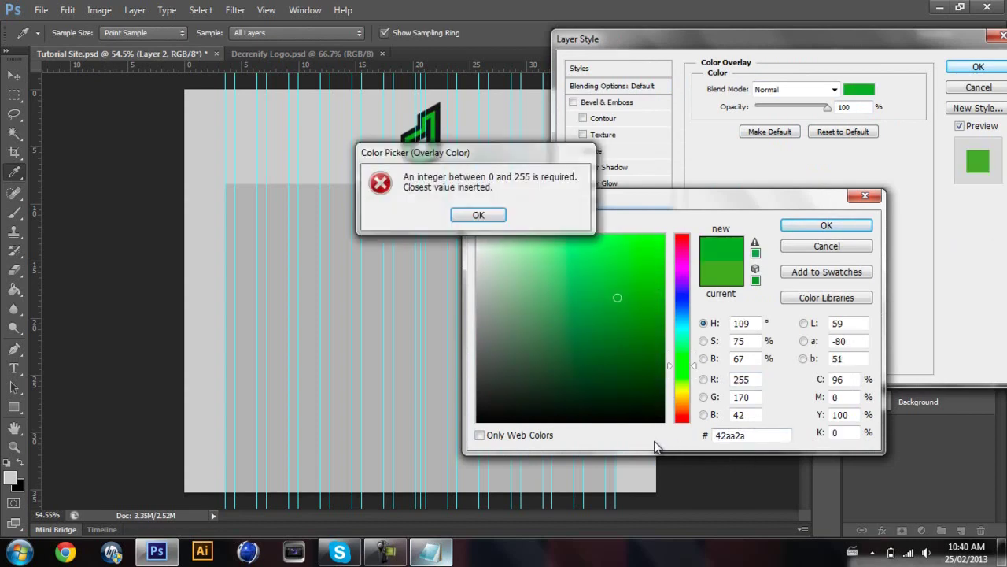
pyautogui.click(499, 216)
pyautogui.click(728, 435)
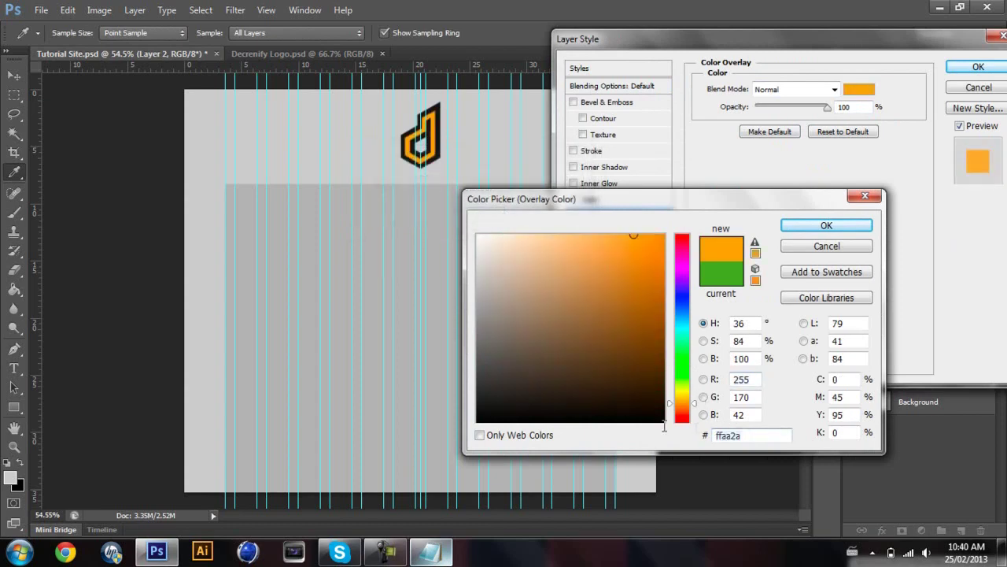
pyautogui.write('6c6c6c')
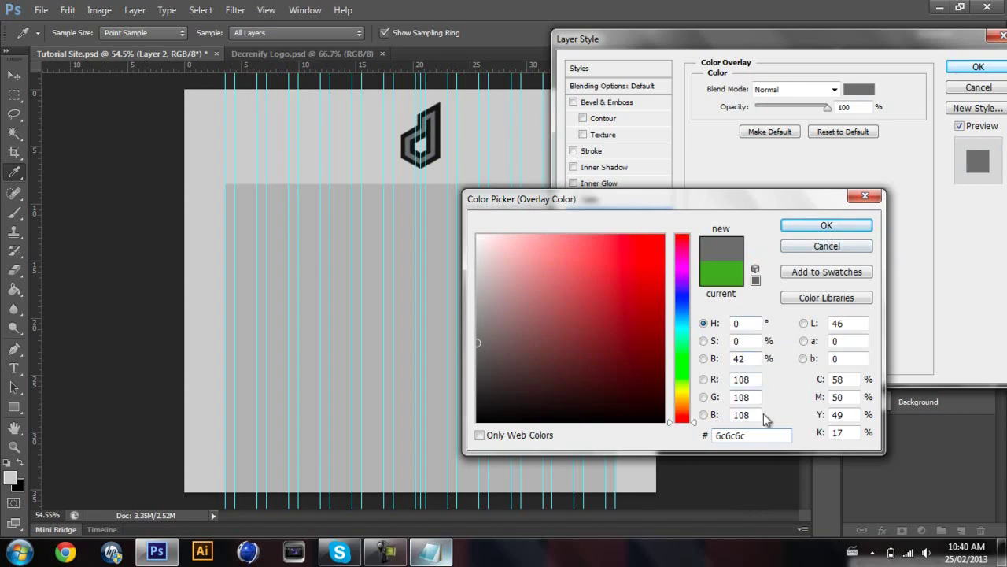
# Step: Change the Color Overlay of the logo's inner shape to the dark blue #37537b and apply the layer style
pyautogui.click(750, 434)
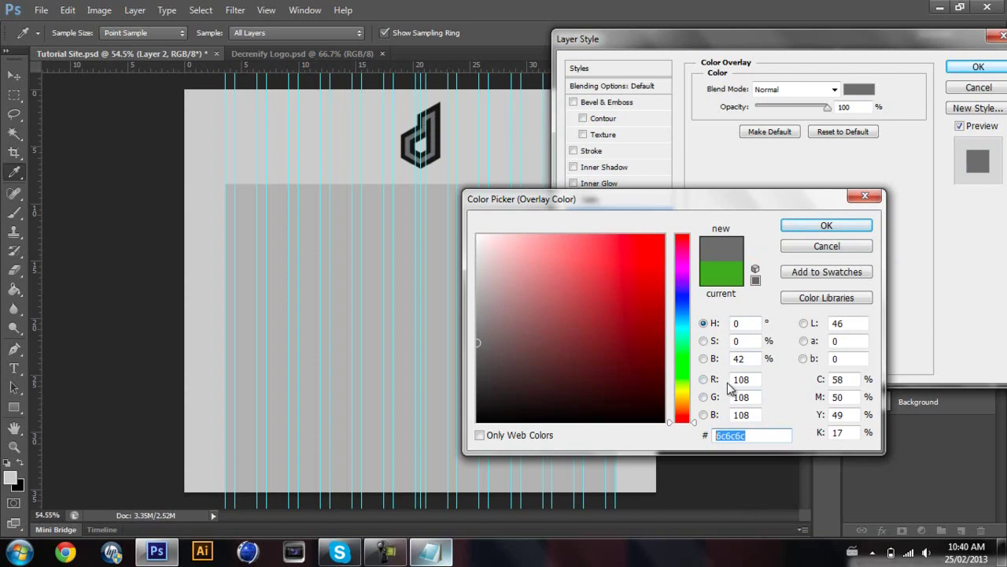
pyautogui.write('5566')
pyautogui.press('BackSpace')
pyautogui.press('BackSpace')
pyautogui.press('BackSpace')
pyautogui.write('0637e')
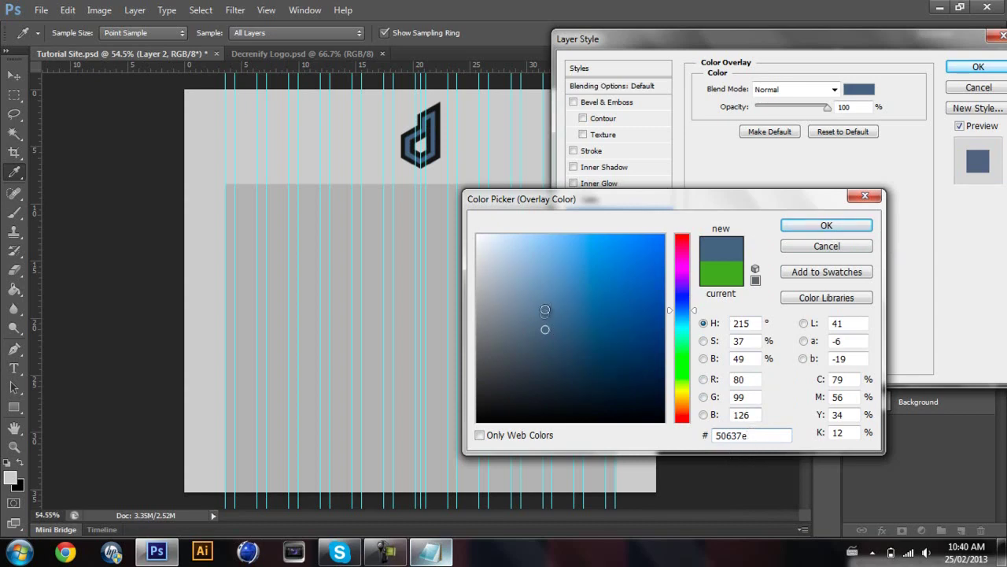
pyautogui.moveTo(562, 335)
pyautogui.mouseDown()
pyautogui.moveTo(580, 320)
pyautogui.moveTo(584, 344)
pyautogui.mouseUp()
pyautogui.click(580, 332)
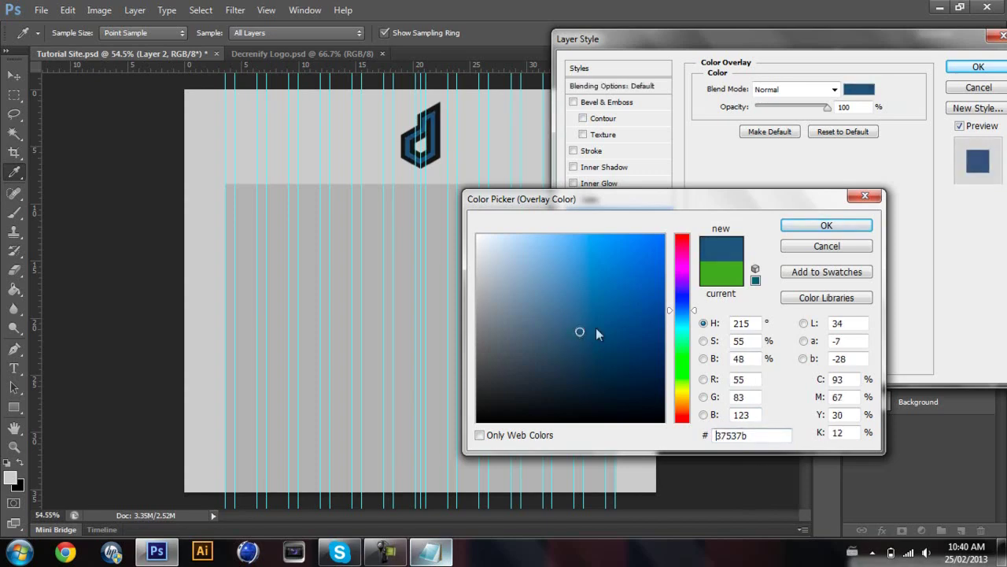
pyautogui.click(831, 227)
pyautogui.click(977, 67)
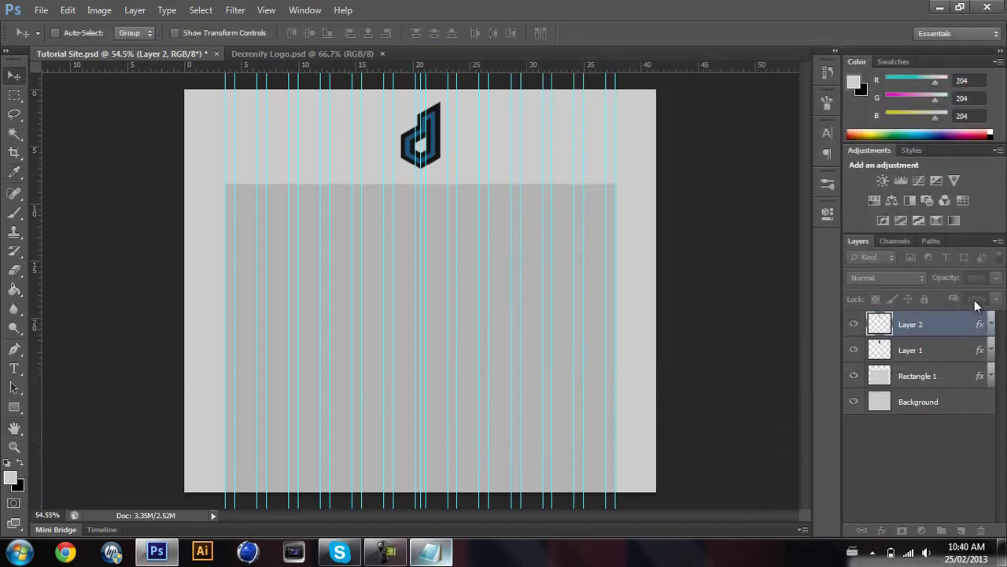
# Step: Add the site owner's first name in spaced capitals as black text in the header, left of the logo
pyautogui.click(14, 369)
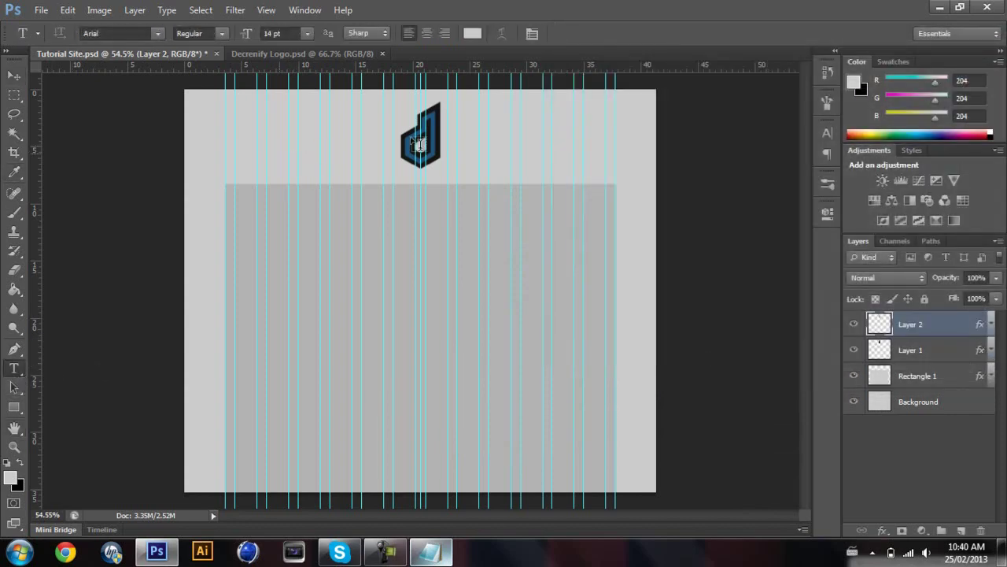
pyautogui.click(279, 152)
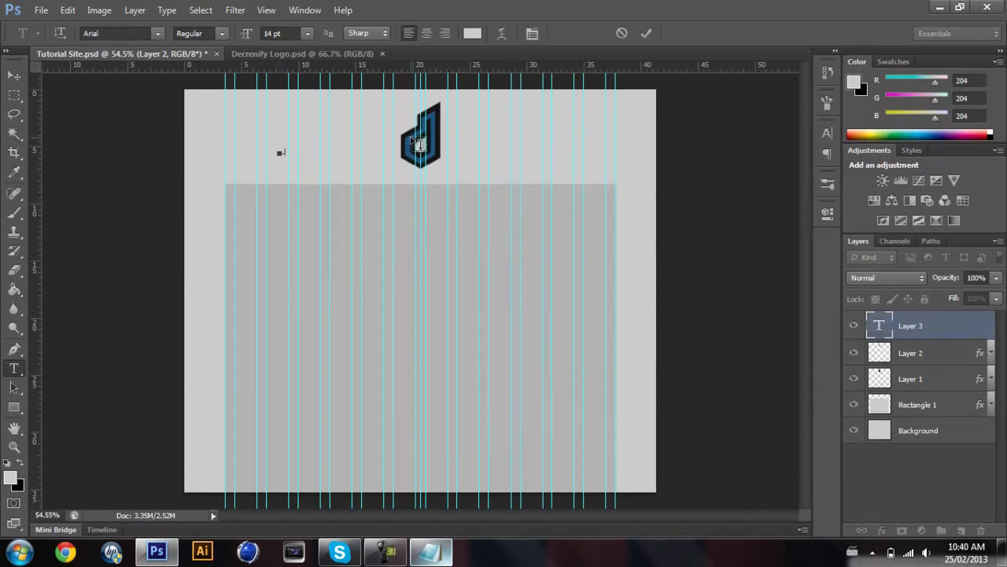
pyautogui.click(472, 34)
pyautogui.moveTo(553, 380); pyautogui.dragTo(395, 462)
pyautogui.click(820, 226)
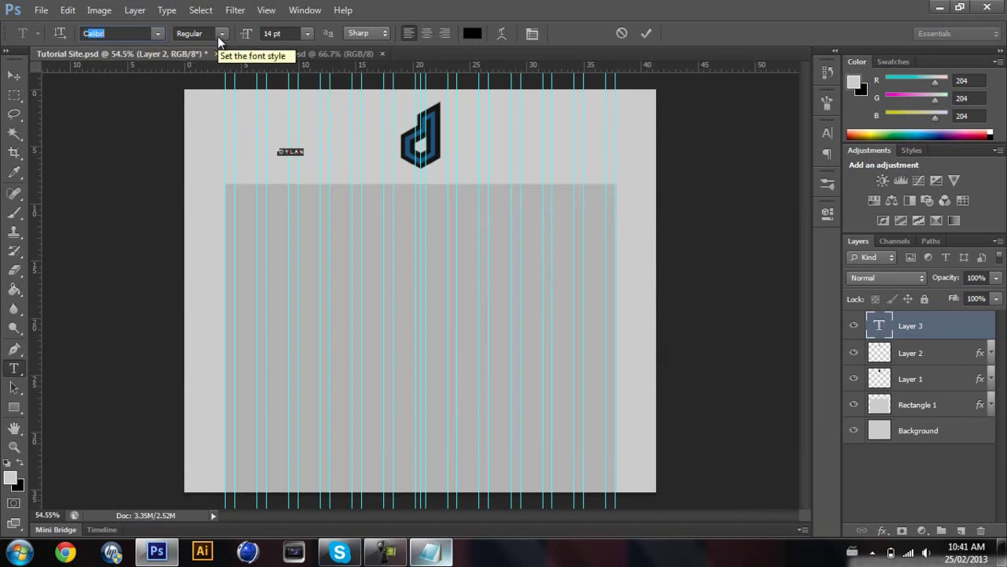
# Step: Set the first-name text's font to Caviar Dreams and its size to 30 pt
pyautogui.write('aviar Dreams')
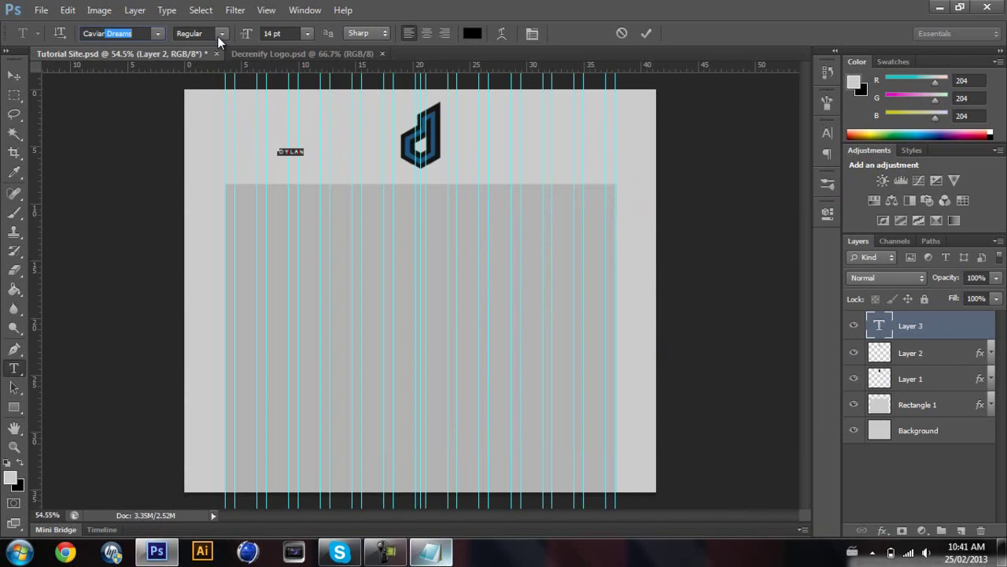
pyautogui.press('Return')
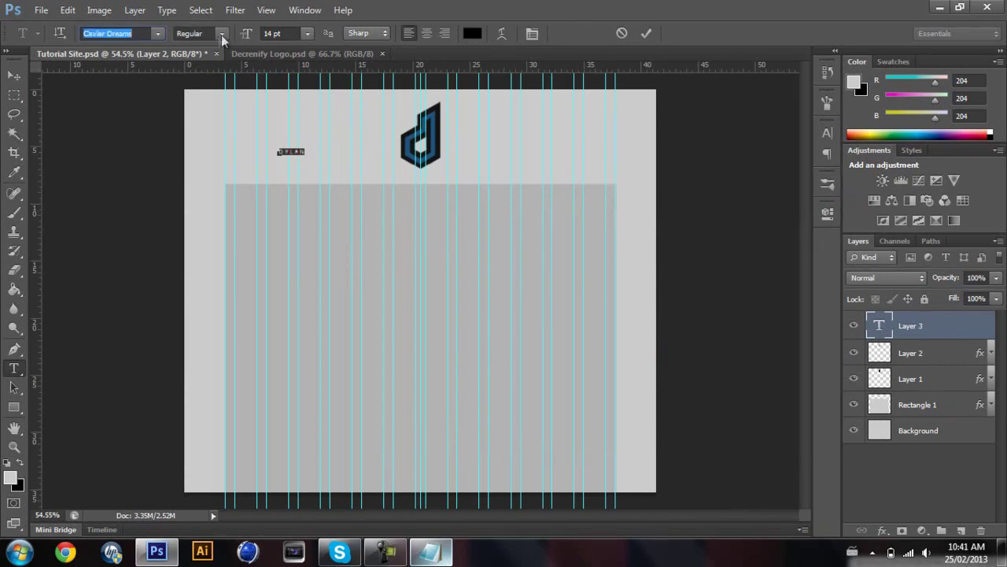
pyautogui.click(299, 33)
pyautogui.write('30')
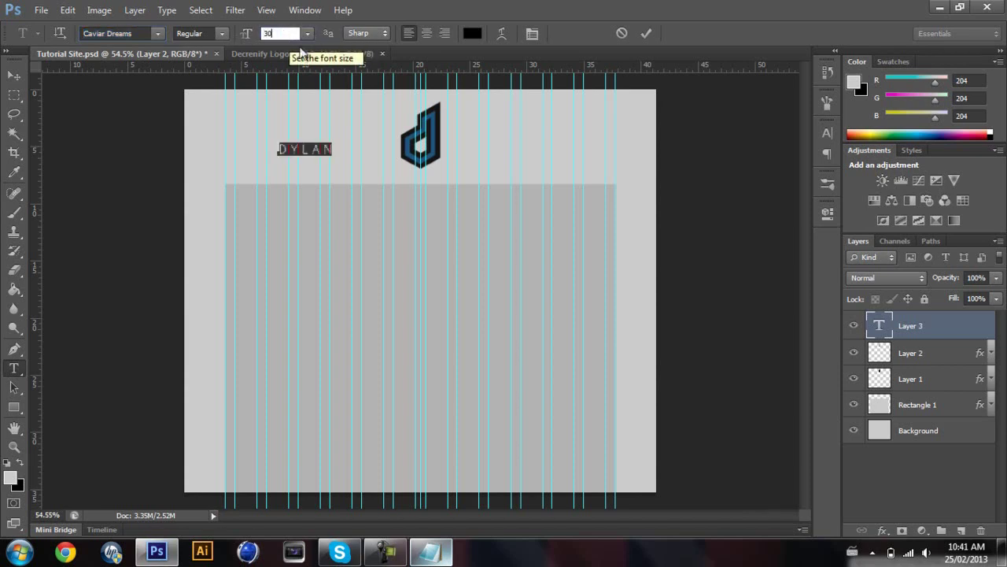
pyautogui.click(14, 77)
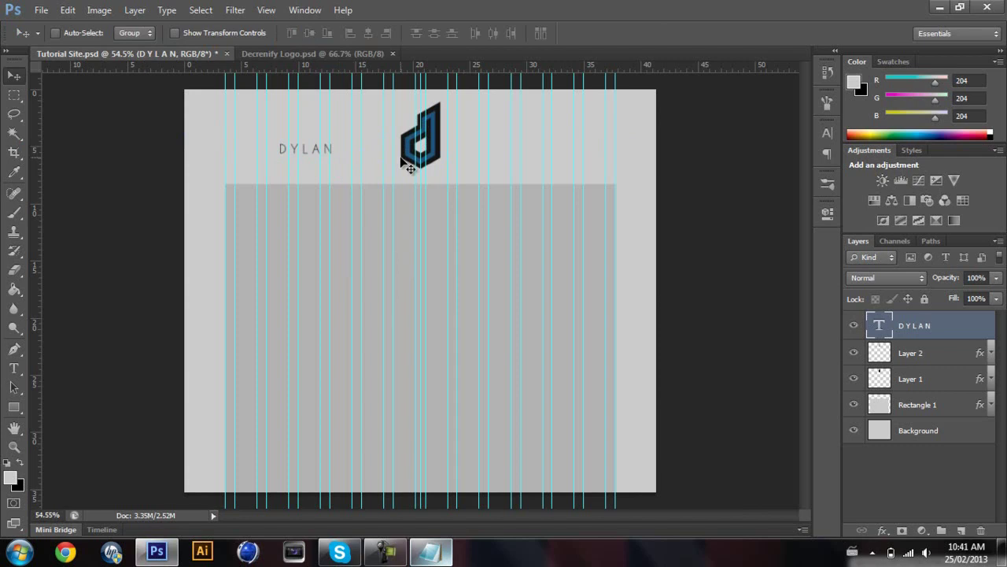
# Step: Enlarge the first-name text to about 175% with Free Transform and move it close to the logo's left side
pyautogui.press('t')
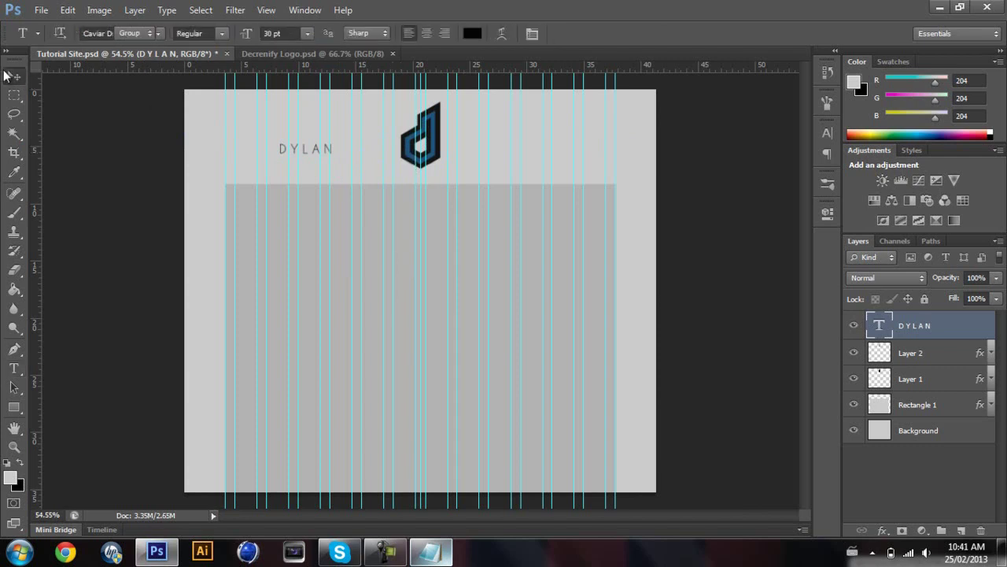
pyautogui.click(6, 75)
pyautogui.hotkey('ctrl', 't')
pyautogui.moveTo(337, 140); pyautogui.dragTo(352, 138)
pyautogui.press('Return')
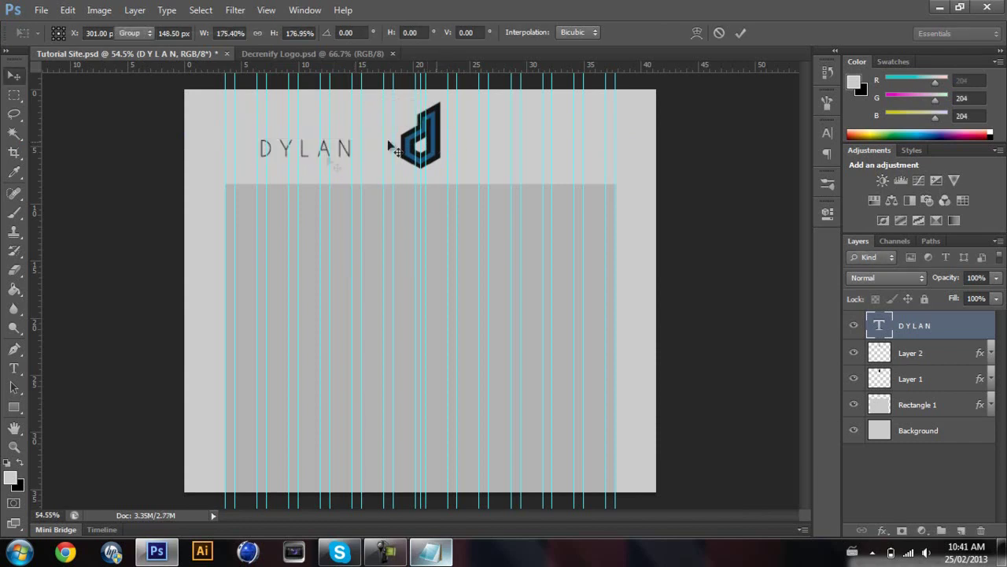
pyautogui.moveTo(313, 153); pyautogui.dragTo(344, 153)
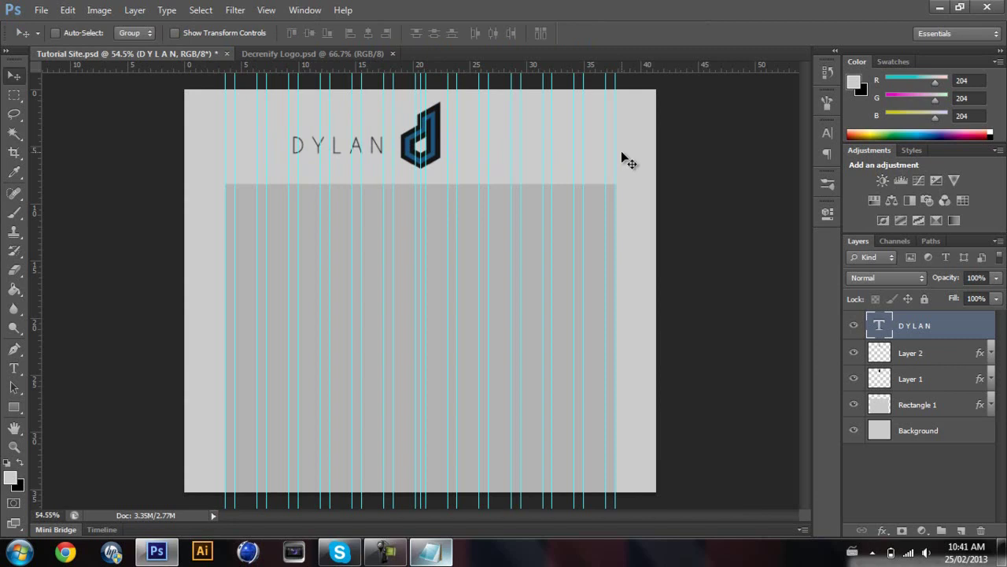
# Step: Reduce only the height of the first-name text to about 91% with Free Transform
pyautogui.hotkey('ctrl', 't')
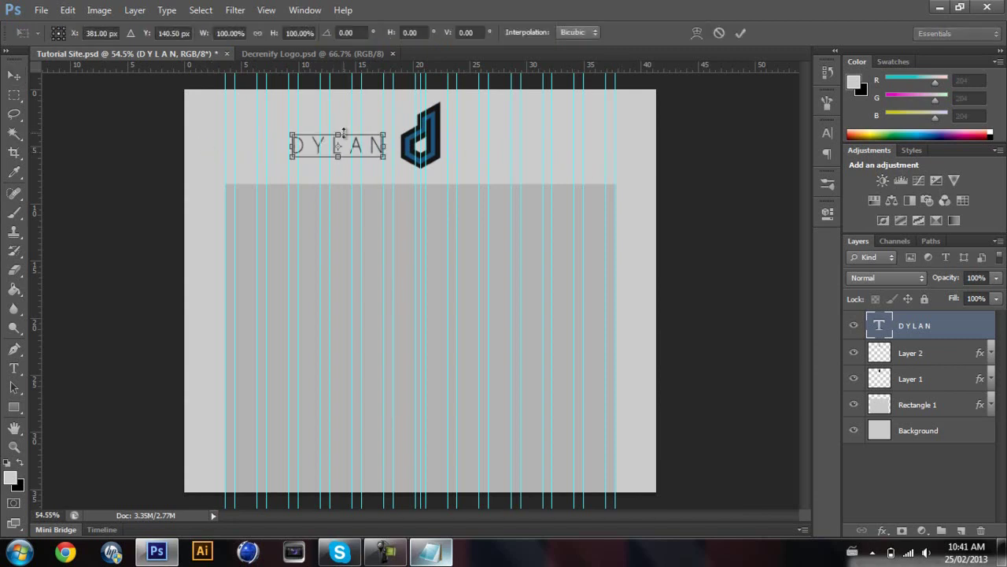
pyautogui.moveTo(343, 133); pyautogui.dragTo(343, 136)
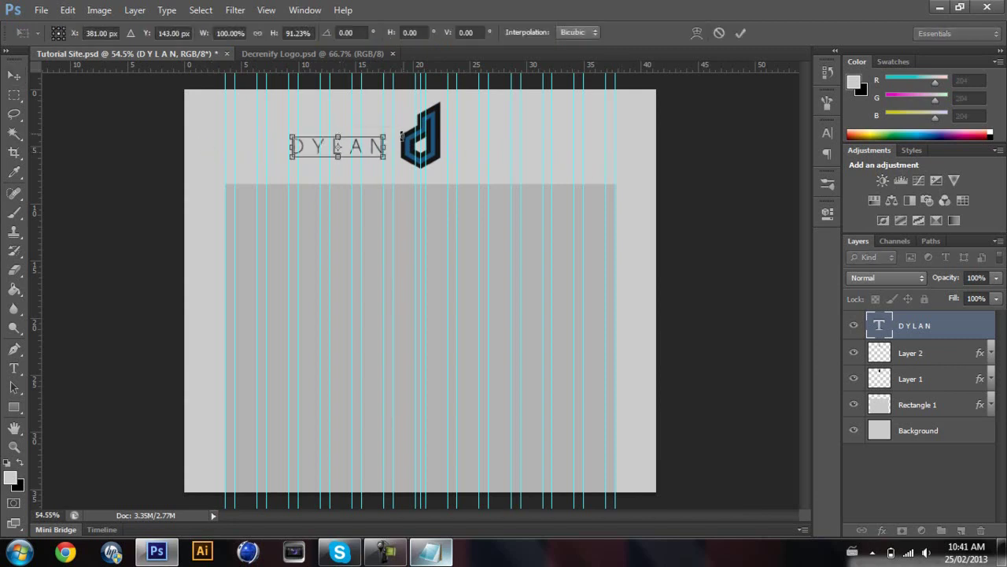
pyautogui.press('Return')
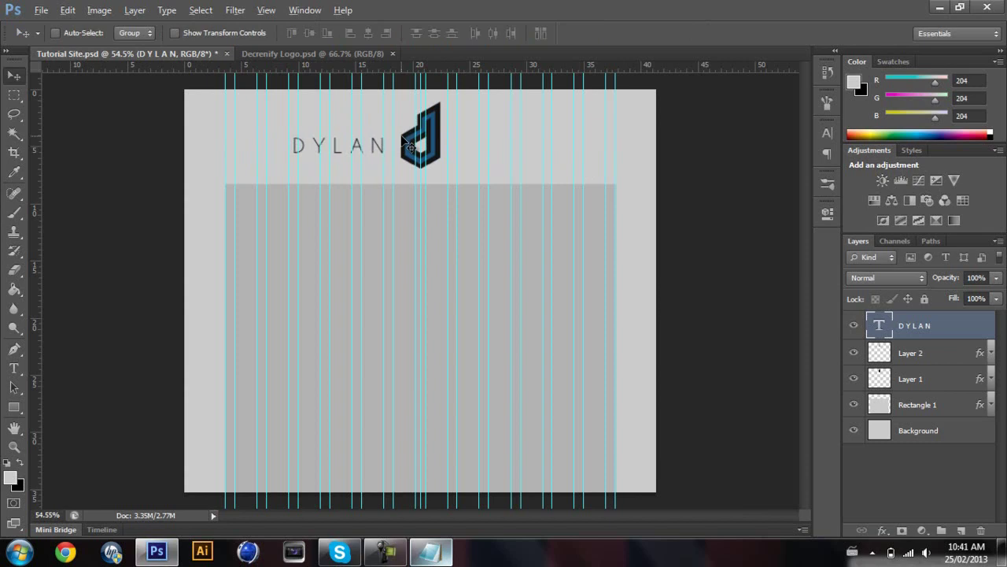
# Step: Duplicate the first-name text to the right side of the logo and replace its content with the surname in spaced capitals
pyautogui.hotkey('ctrl', 'j')
pyautogui.moveTo(353, 153); pyautogui.dragTo(512, 153)
pyautogui.press('t')
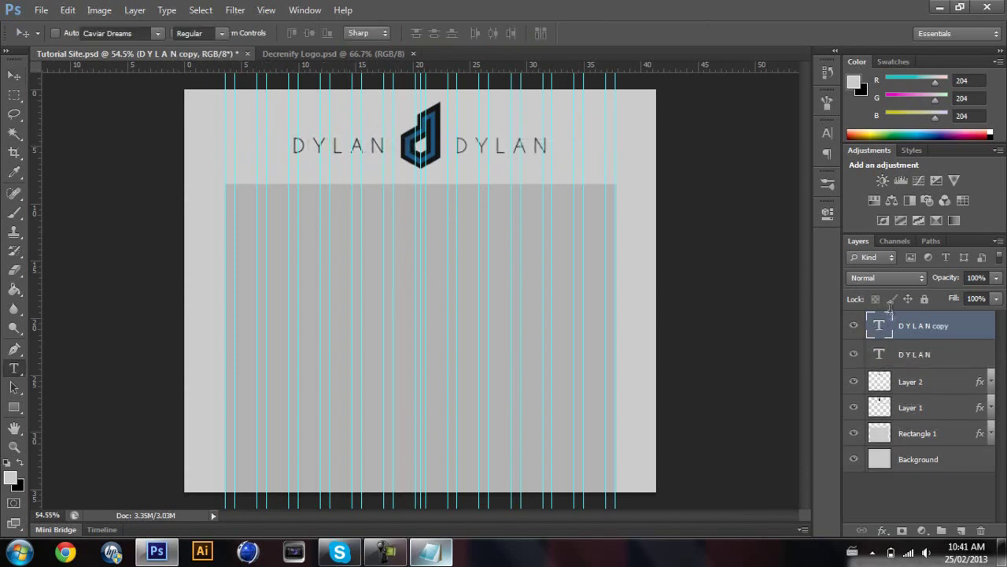
pyautogui.doubleClick(889, 315)
pyautogui.write('N E L')
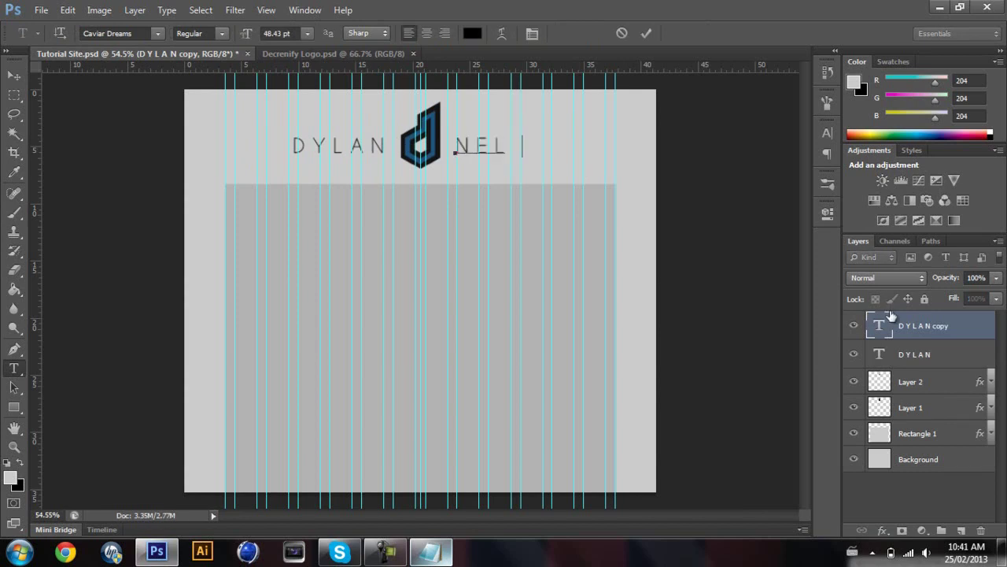
pyautogui.write(' S O N')
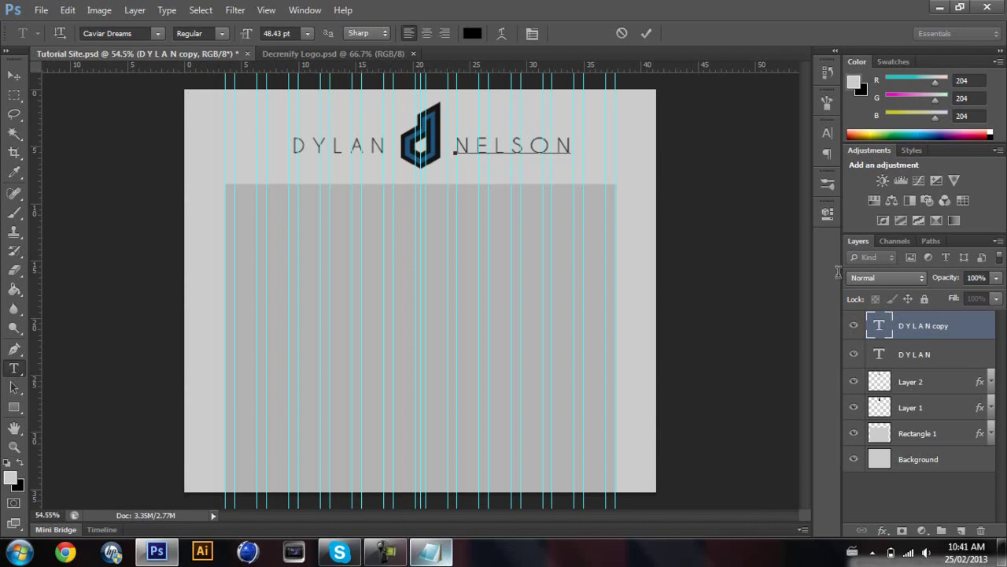
pyautogui.click(13, 75)
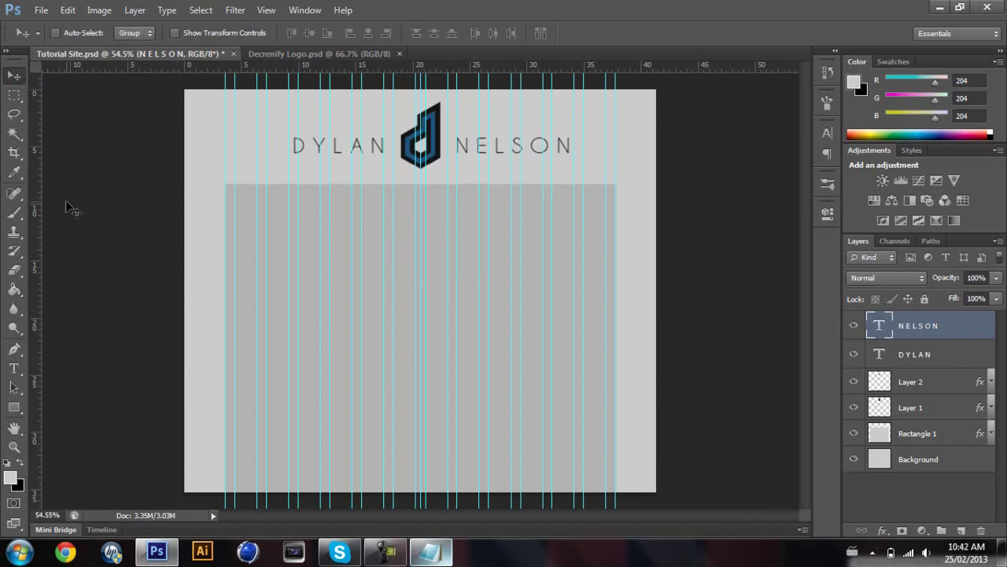
# Step: Draw a black 972 × 50 px rectangle across the top of the content panel and rasterize its layer
pyautogui.click(15, 407)
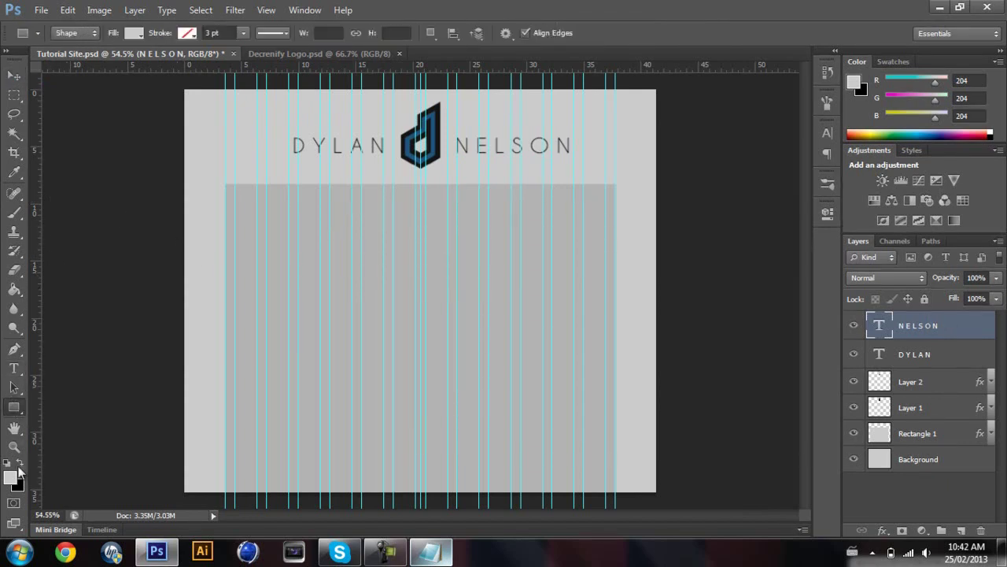
pyautogui.click(9, 462)
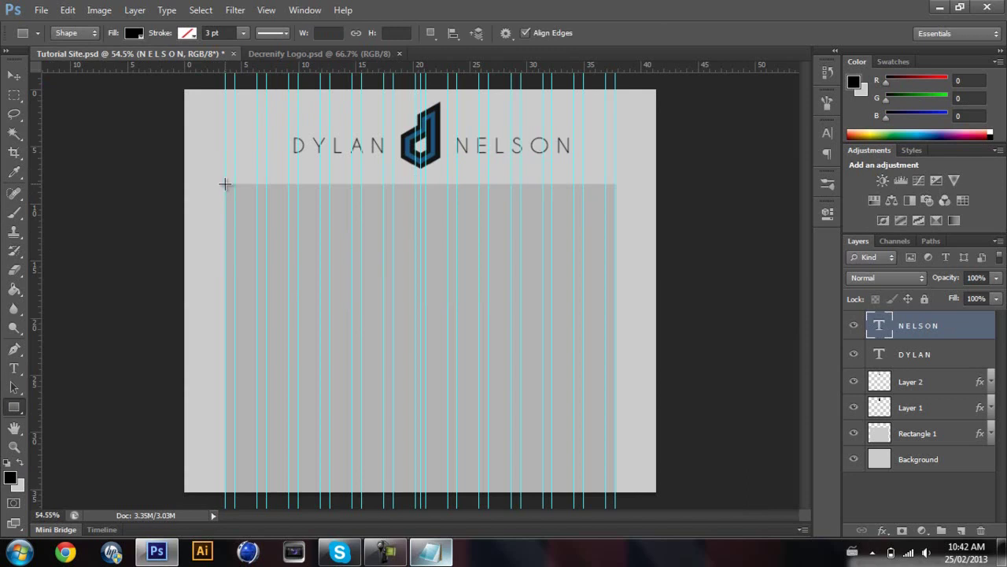
pyautogui.moveTo(225, 203); pyautogui.dragTo(616, 184)
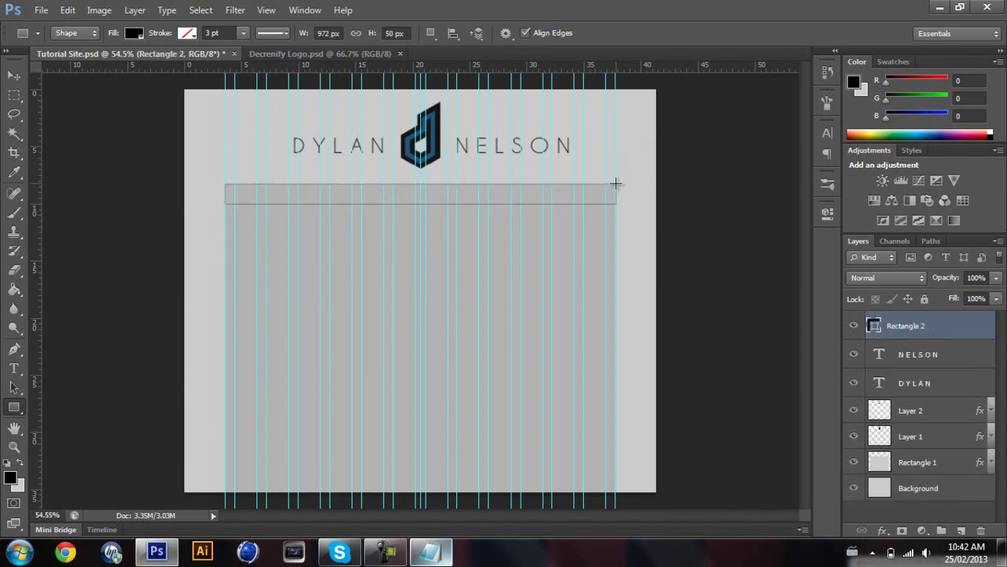
pyautogui.rightClick(954, 331)
pyautogui.click(838, 135)
pyautogui.click(14, 74)
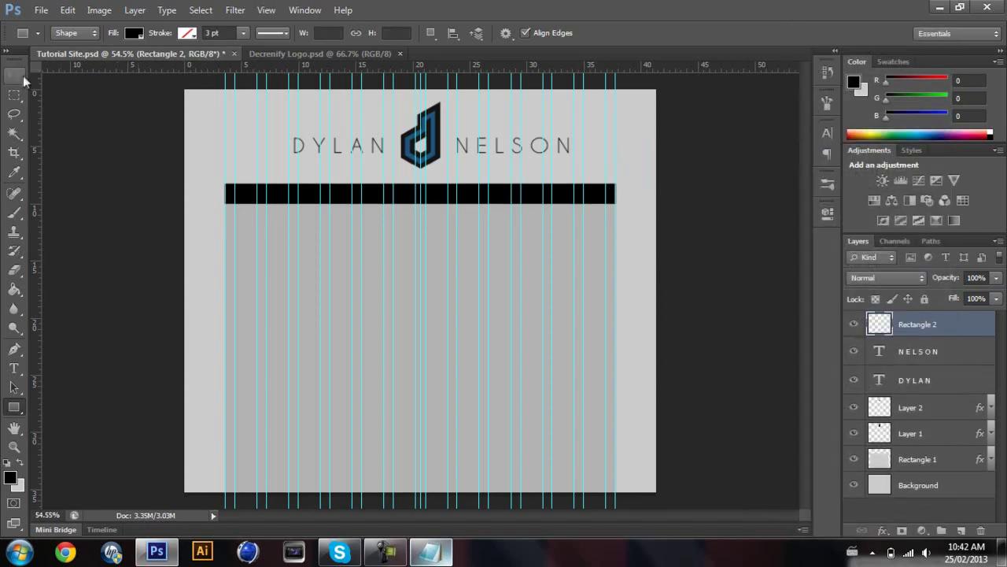
# Step: Hide the guides and reduce the black bar's height to 76% from its lower edge with Free Transform
pyautogui.hotkey('ctrl', ';')
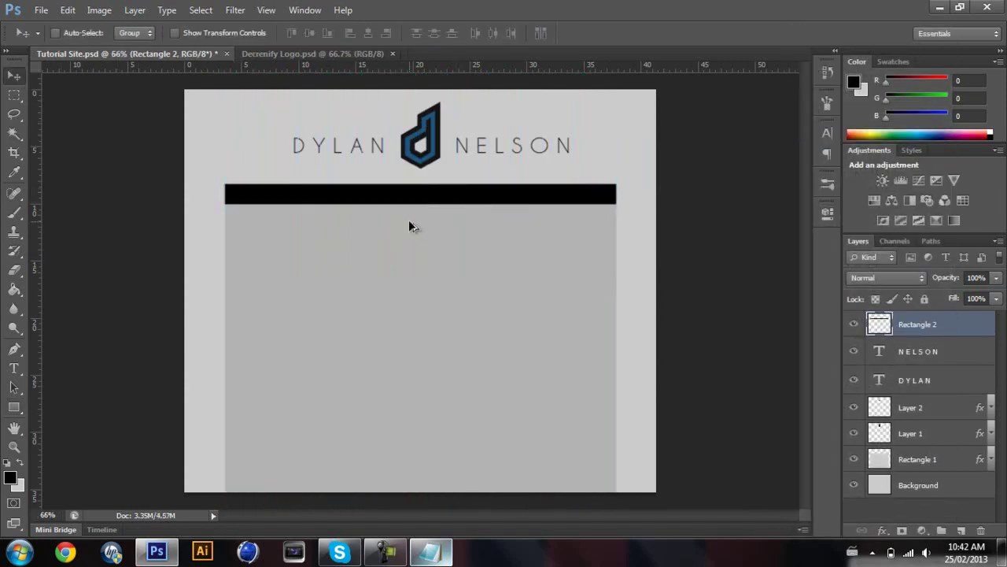
pyautogui.scroll(1, 408, 219)
pyautogui.hotkey('ctrl', 't')
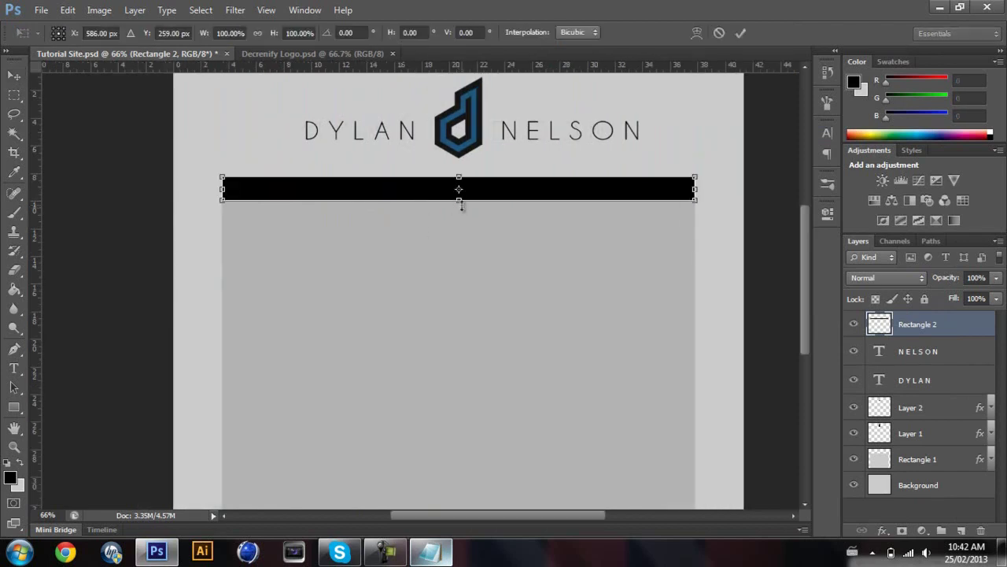
pyautogui.moveTo(460, 200); pyautogui.dragTo(461, 195)
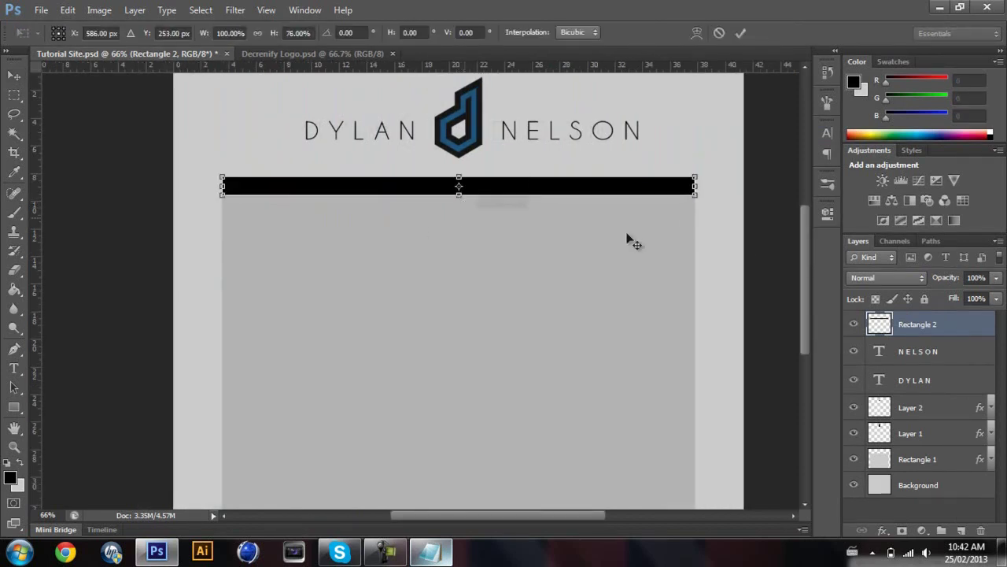
pyautogui.press('Return')
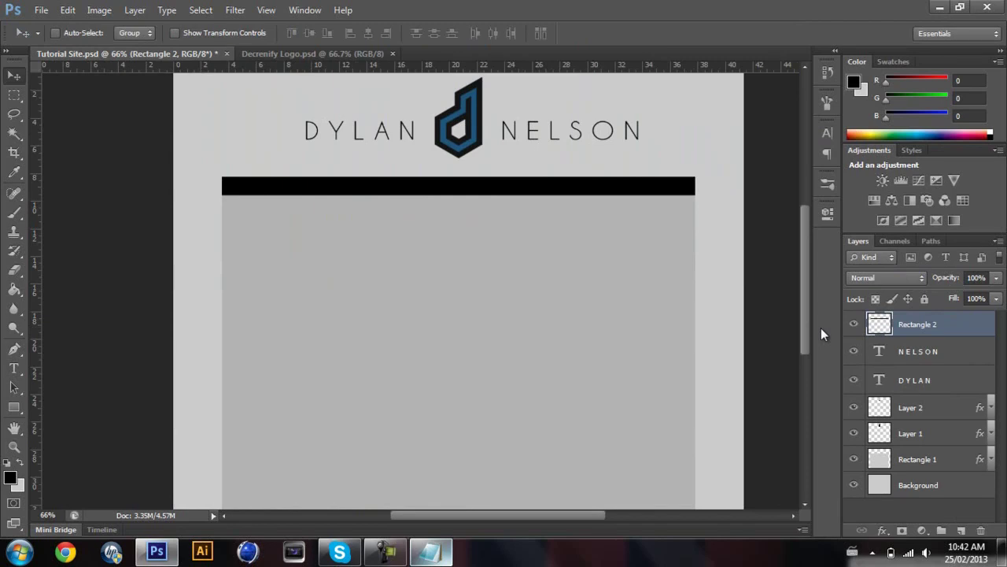
# Step: Show the guides and add the text "Home" in white (ffffff) near the left end of the black navigation bar
pyautogui.hotkey('ctrl', ';')
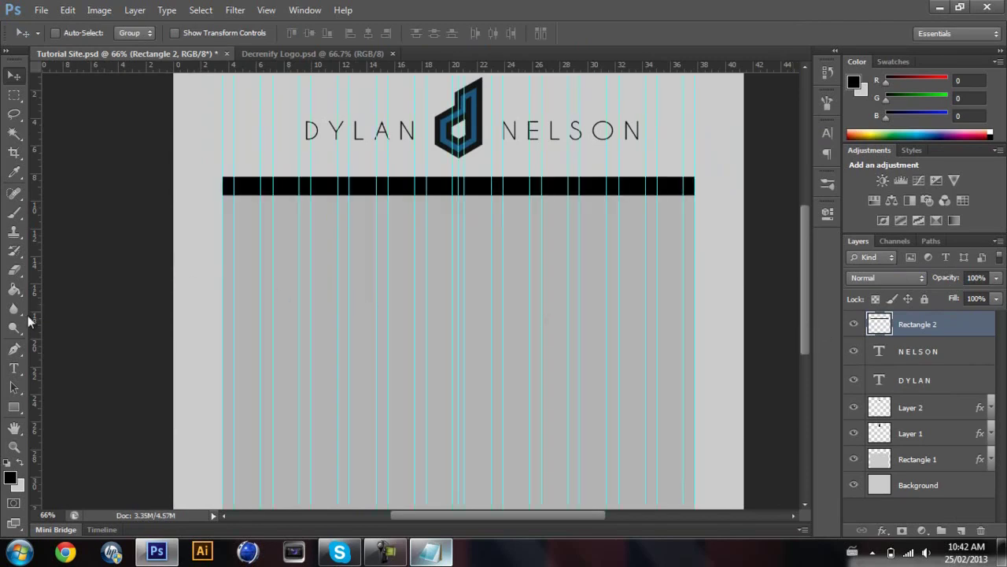
pyautogui.click(14, 368)
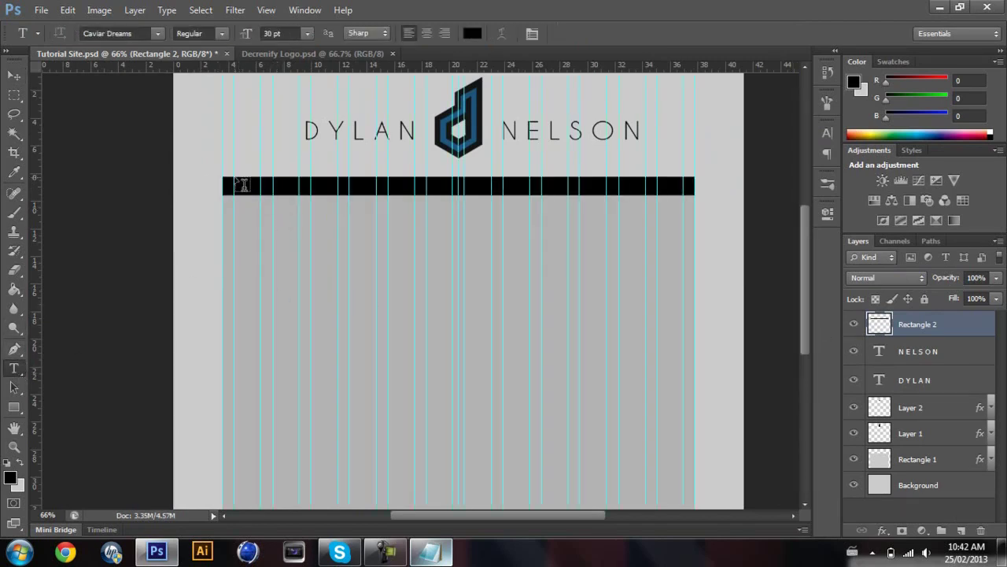
pyautogui.click(244, 184)
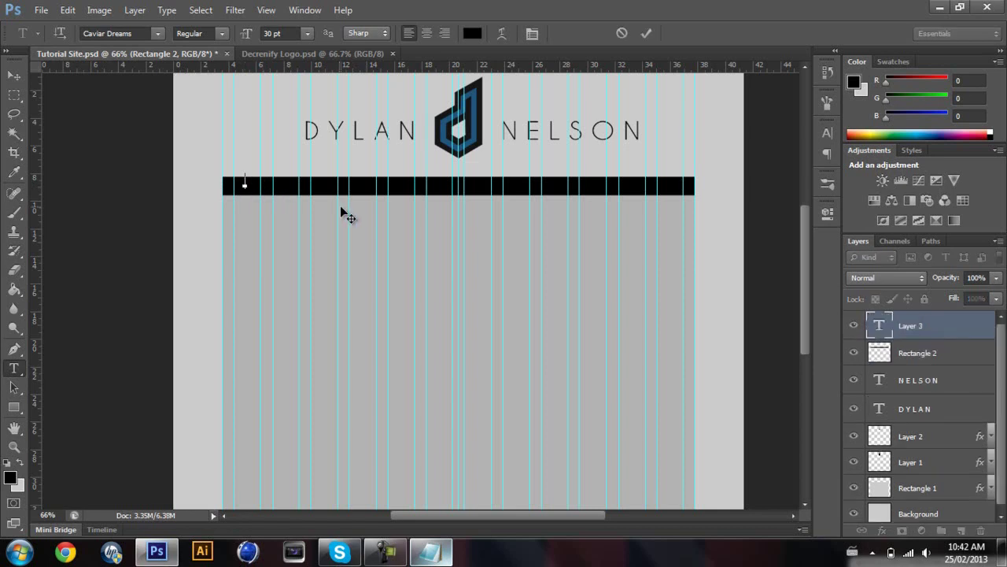
pyautogui.write('-')
pyautogui.hotkey('ctrl', 'a')
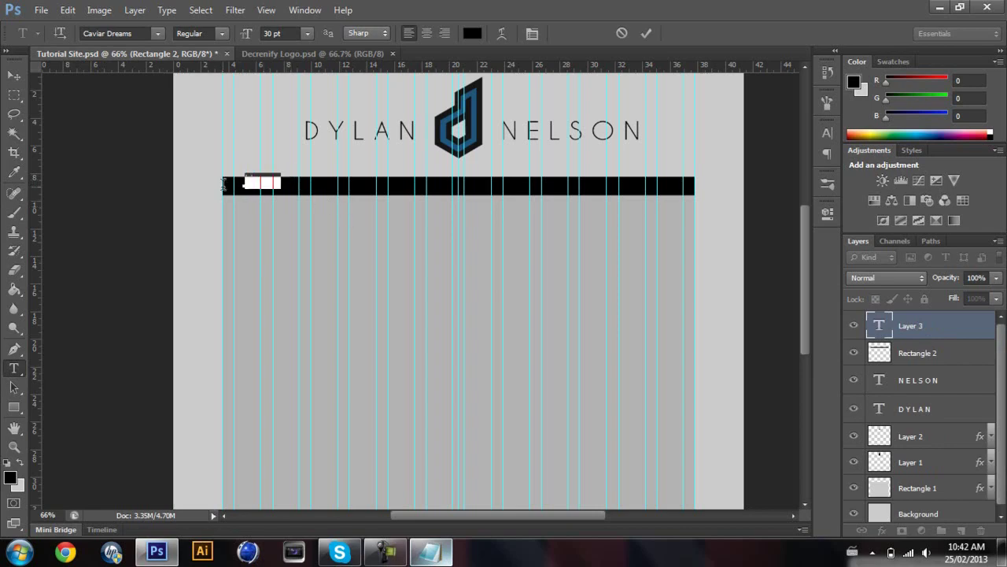
pyautogui.click(472, 33)
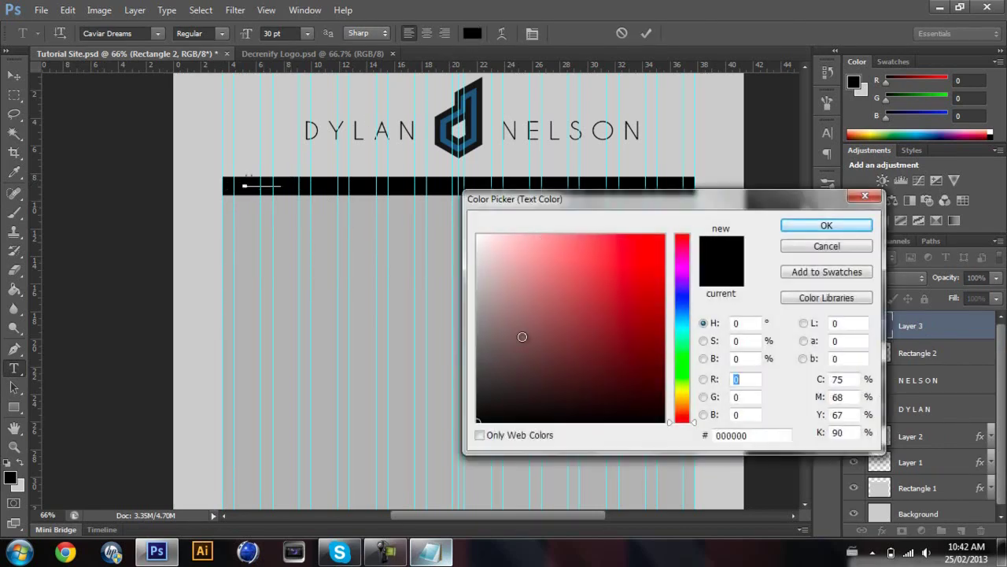
pyautogui.click(476, 222)
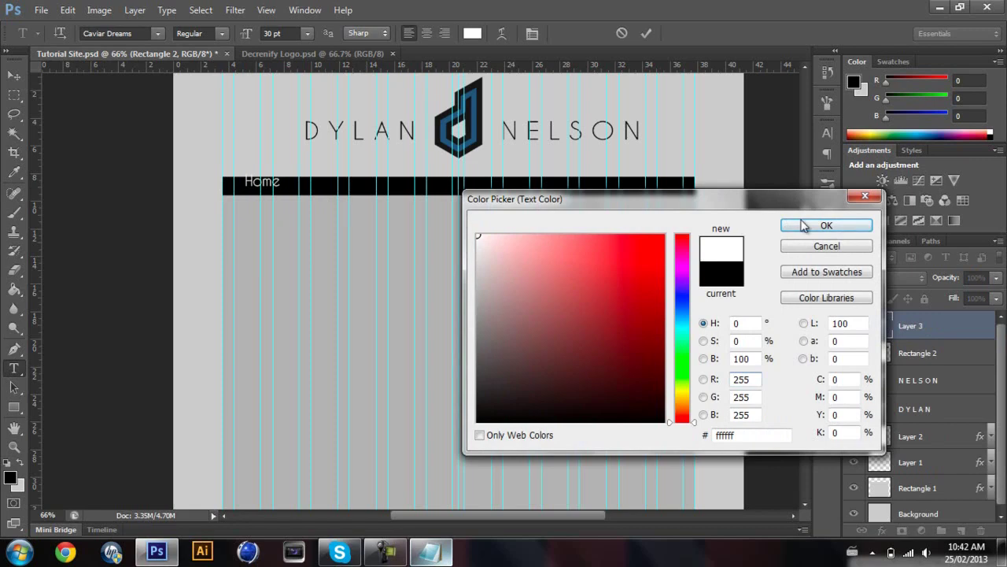
pyautogui.click(801, 226)
# Step: Set the font of the "Home" text to Avenir 85 Heavy
pyautogui.hotkey('ctrl', 'a')
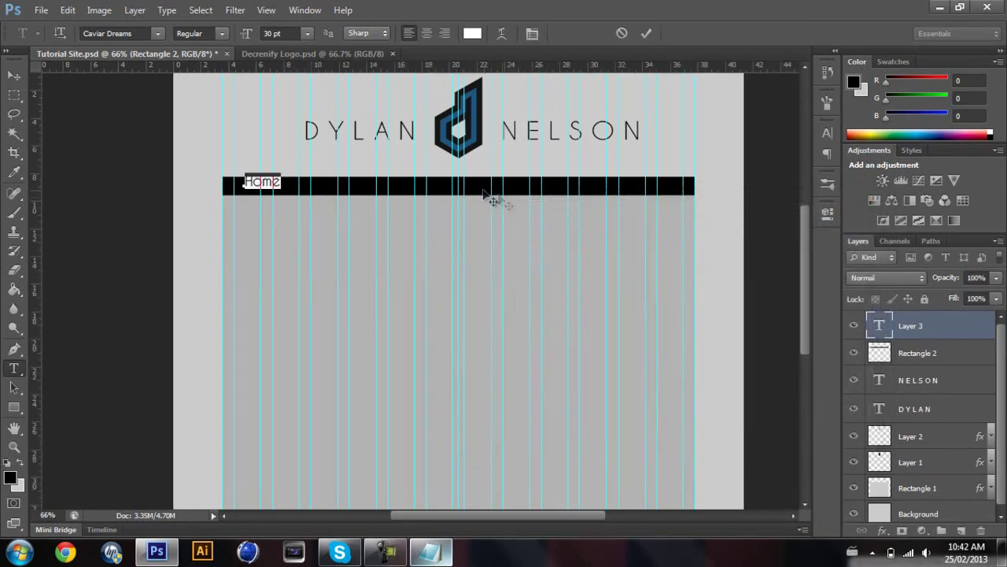
pyautogui.click(136, 29)
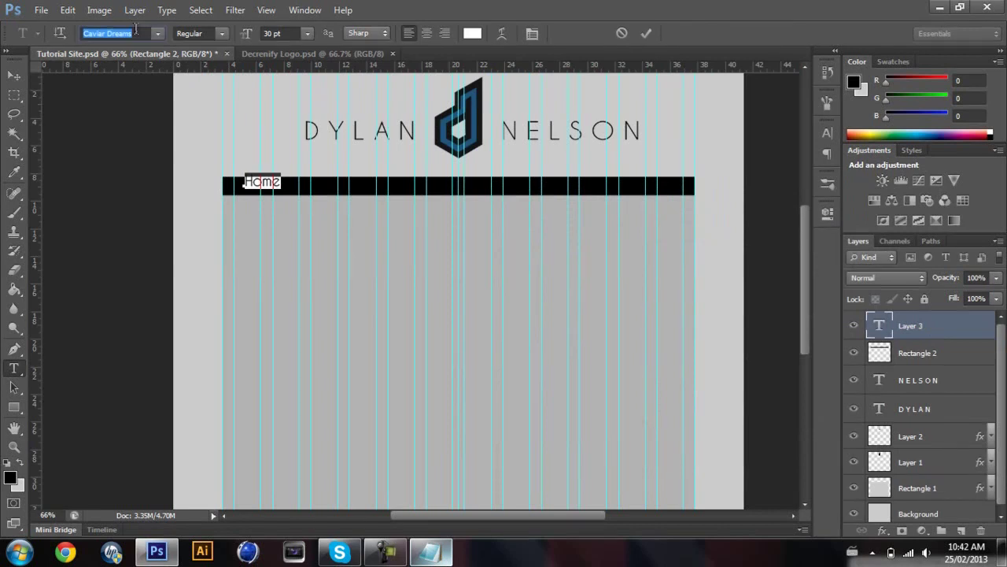
pyautogui.write('Av')
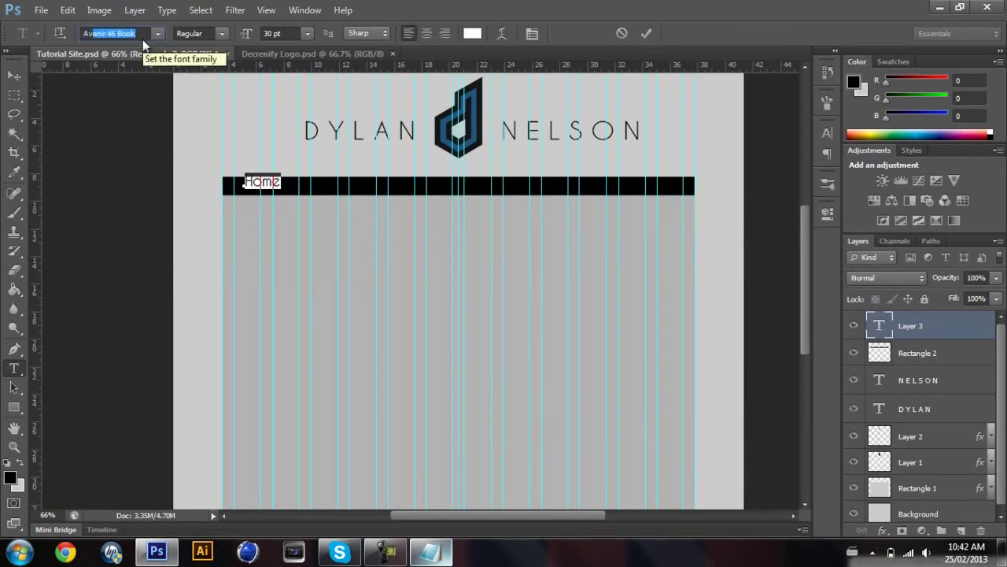
pyautogui.write('enir ')
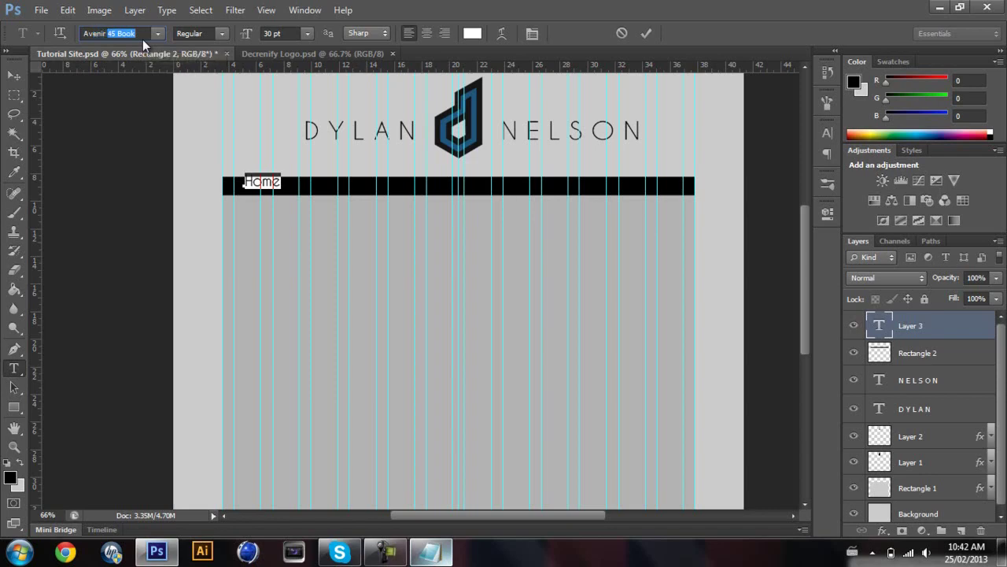
pyautogui.write('8')
pyautogui.press('Return')
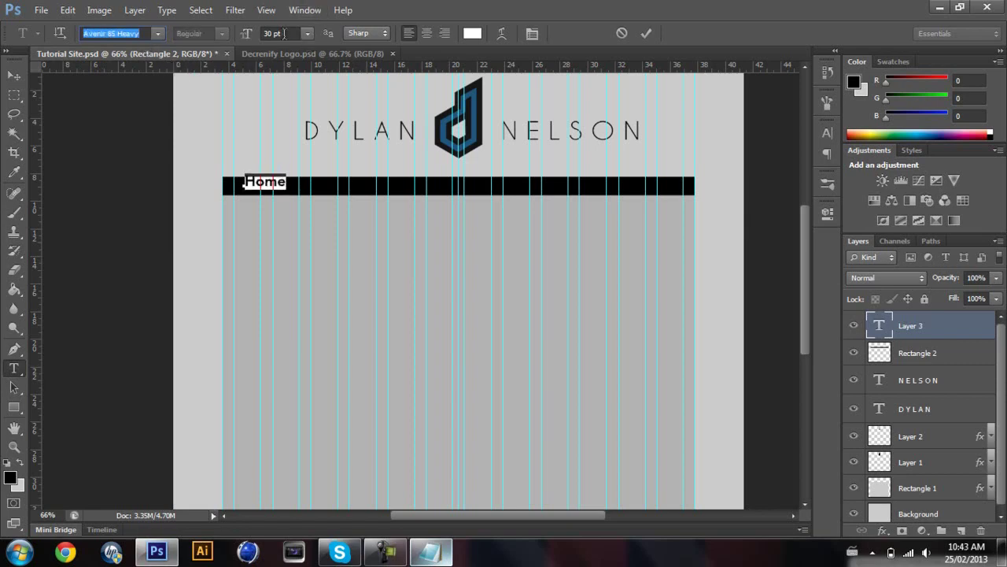
# Step: Nudge the "Home" text down until it is vertically centred in the black bar
pyautogui.click(13, 76)
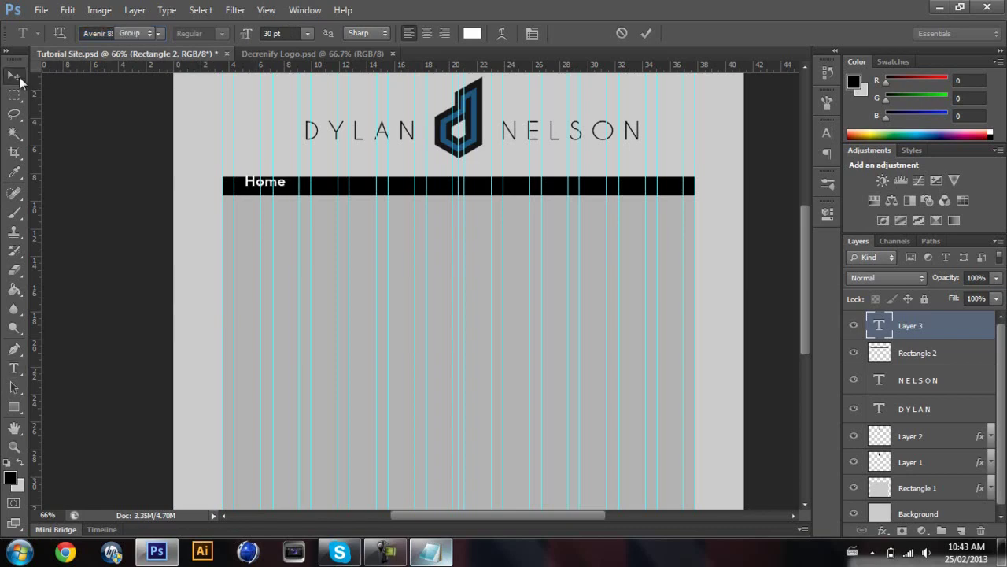
pyautogui.press('Down')
pyautogui.press('Down')
pyautogui.press('Down')
pyautogui.press('Down')
pyautogui.press('Down')
pyautogui.press('Down')
pyautogui.press('Down')
pyautogui.press('Down')
pyautogui.press('Down')
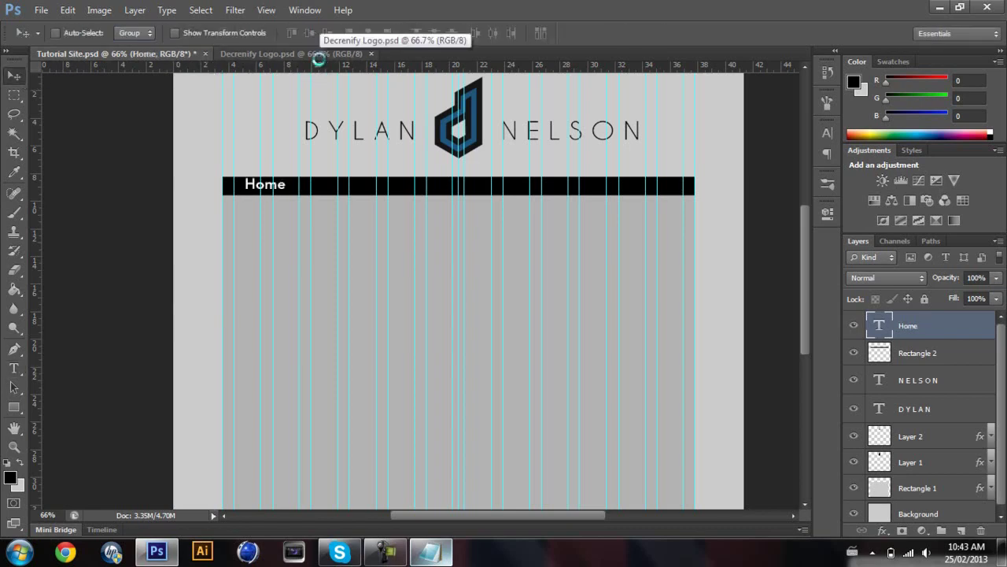
pyautogui.press('Up')
pyautogui.press('Up')
pyautogui.press('Up')
pyautogui.hotkey('alt', 'Up')
pyautogui.hotkey('shift', 'Right')
pyautogui.hotkey('shift', 'Right')
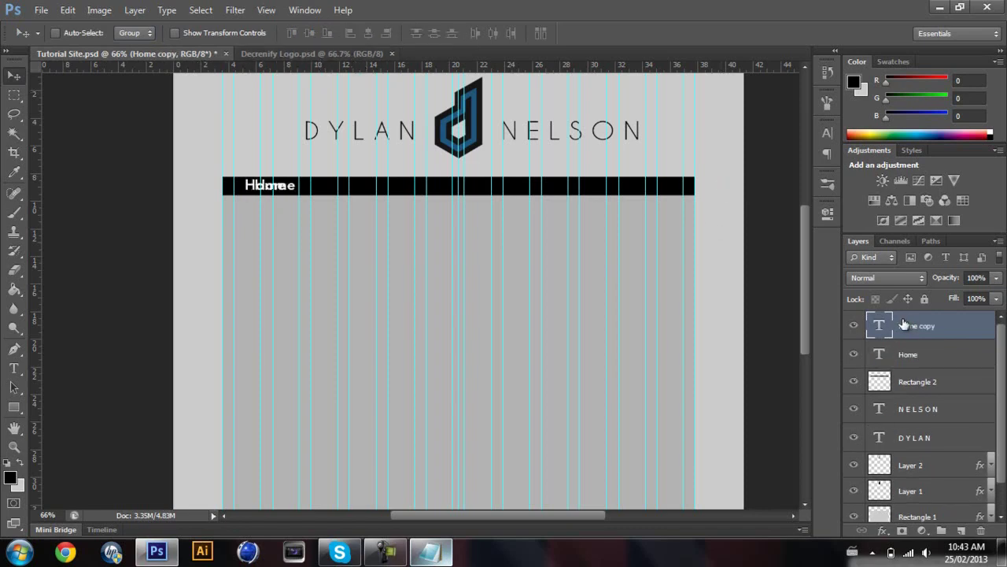
pyautogui.press('Delete')
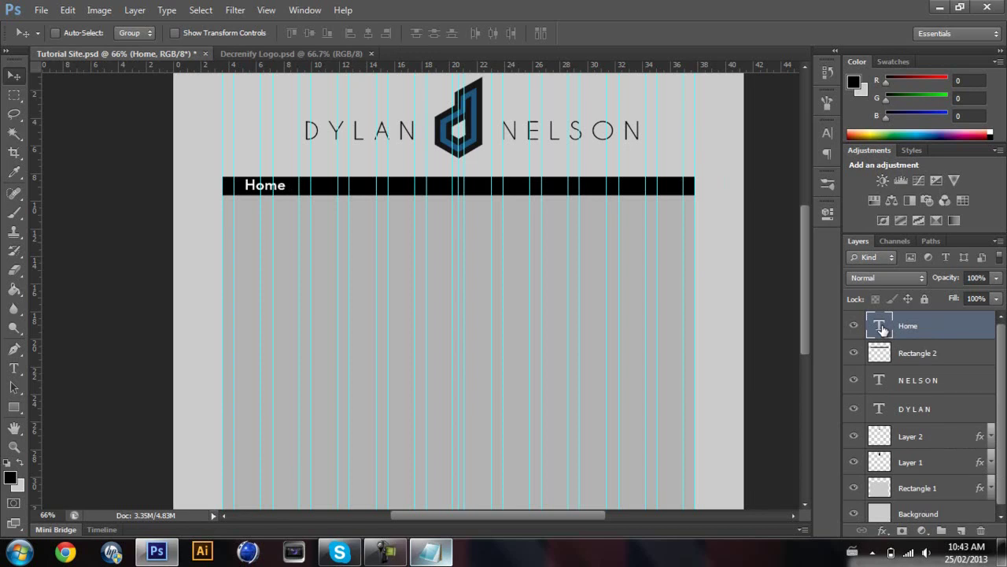
# Step: Extend the "Home" text with the spaced menu entries "Gallery", "Contact" and "Store" on the same line
pyautogui.press('t')
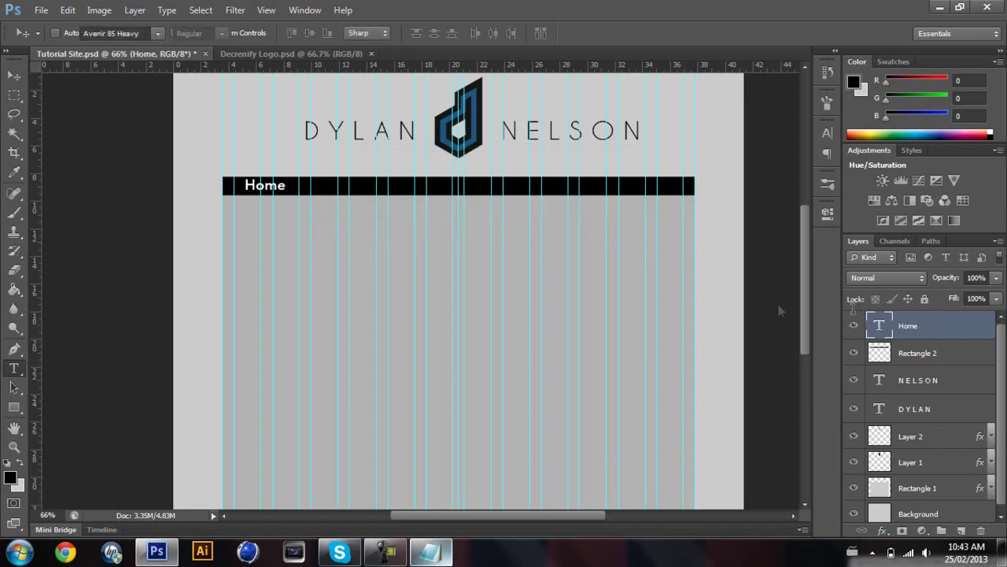
pyautogui.doubleClick(879, 326)
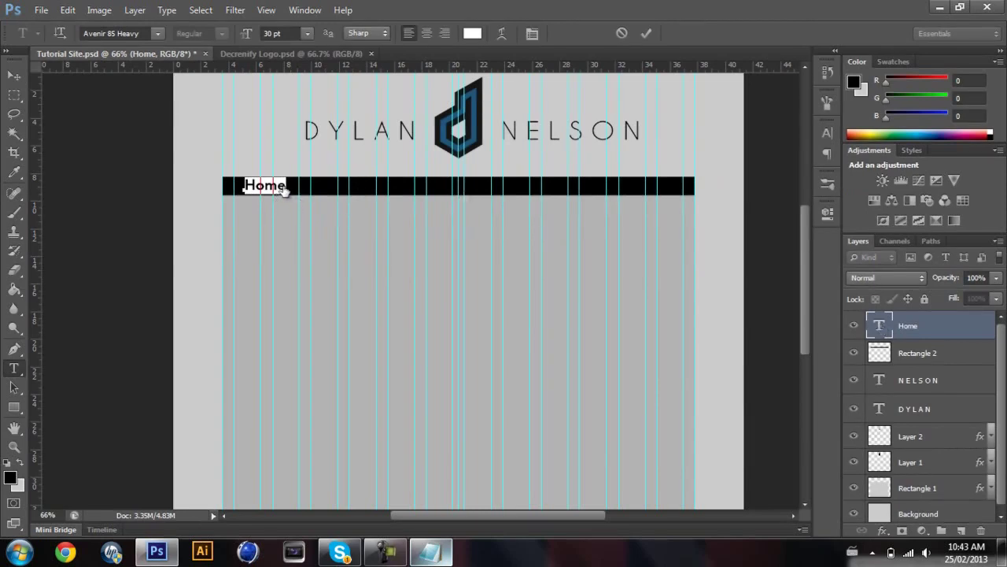
pyautogui.click(287, 192)
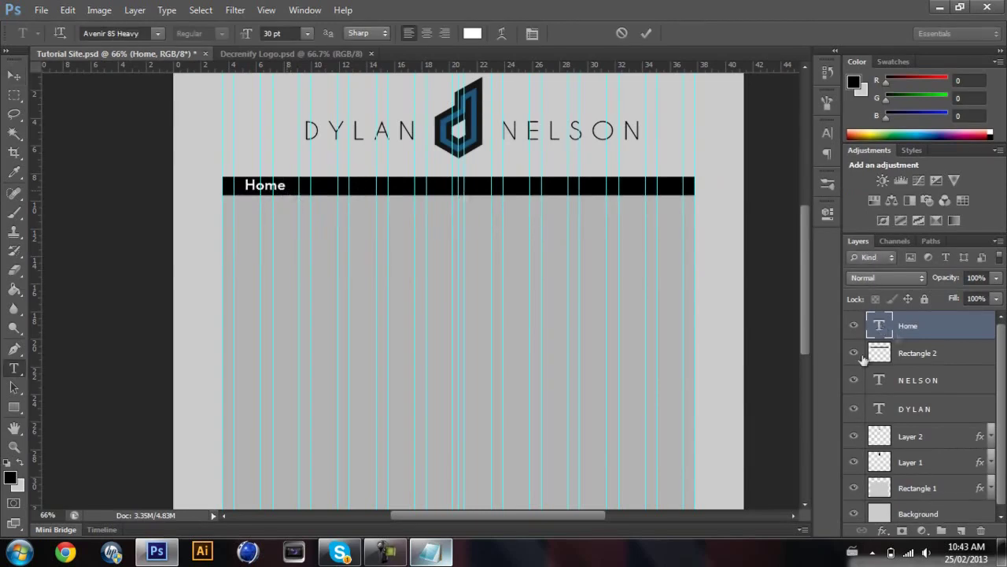
pyautogui.doubleClick(879, 324)
pyautogui.hotkey('ctrl', 'Return')
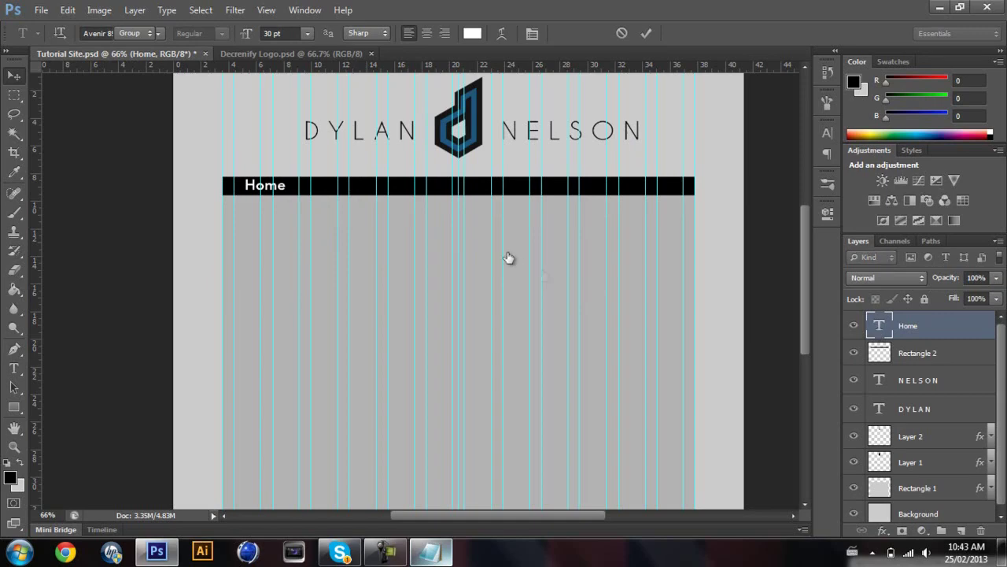
pyautogui.moveTo(241, 188); pyautogui.dragTo(279, 187)
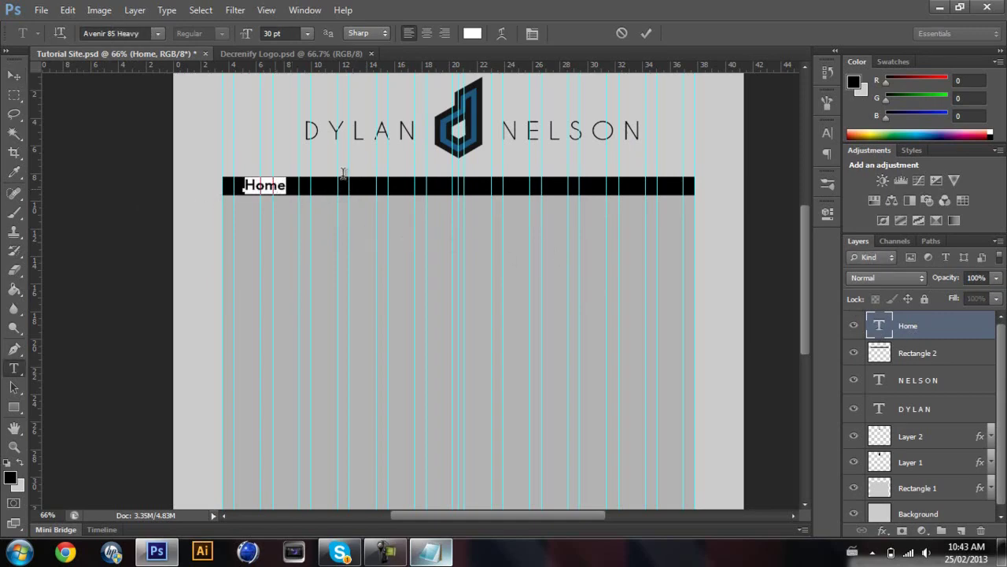
pyautogui.press('Right')
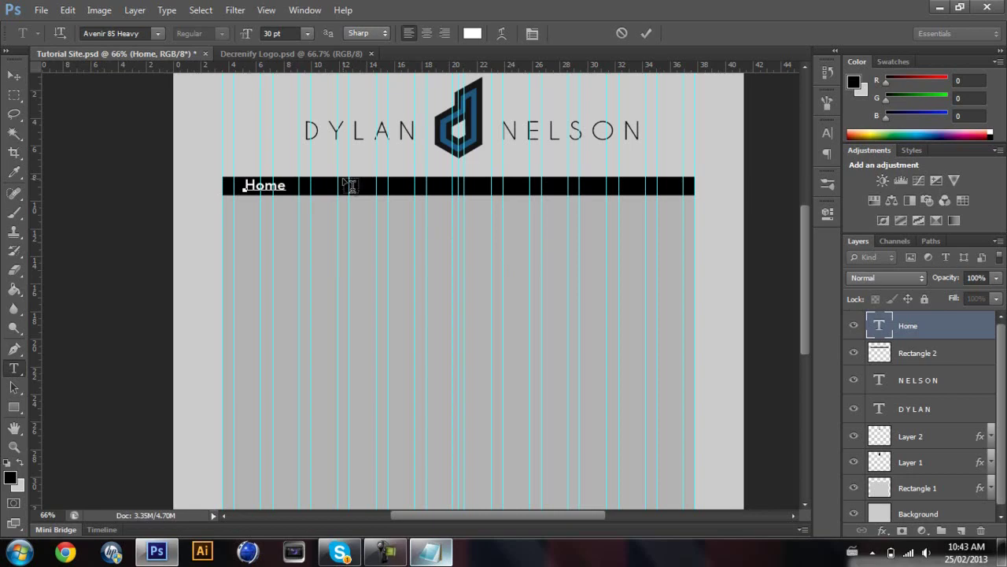
pyautogui.write('Galle C')
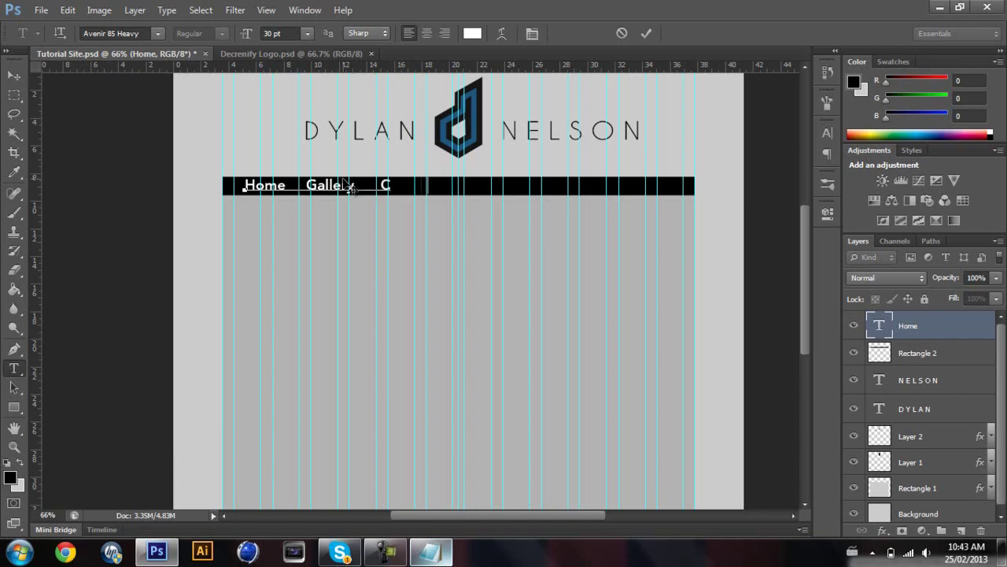
pyautogui.write('ontact')
pyautogui.write('Store')
pyautogui.click(14, 75)
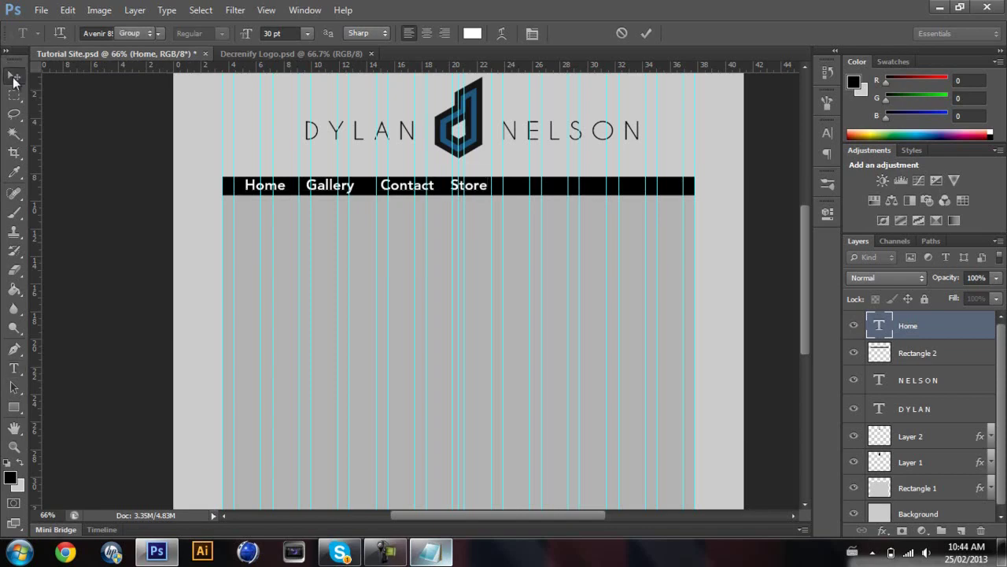
# Step: Hide the guides, scale the menu text to about 88% with Free Transform, and shift it toward the bar's left end
pyautogui.hotkey('ctrl', ';')
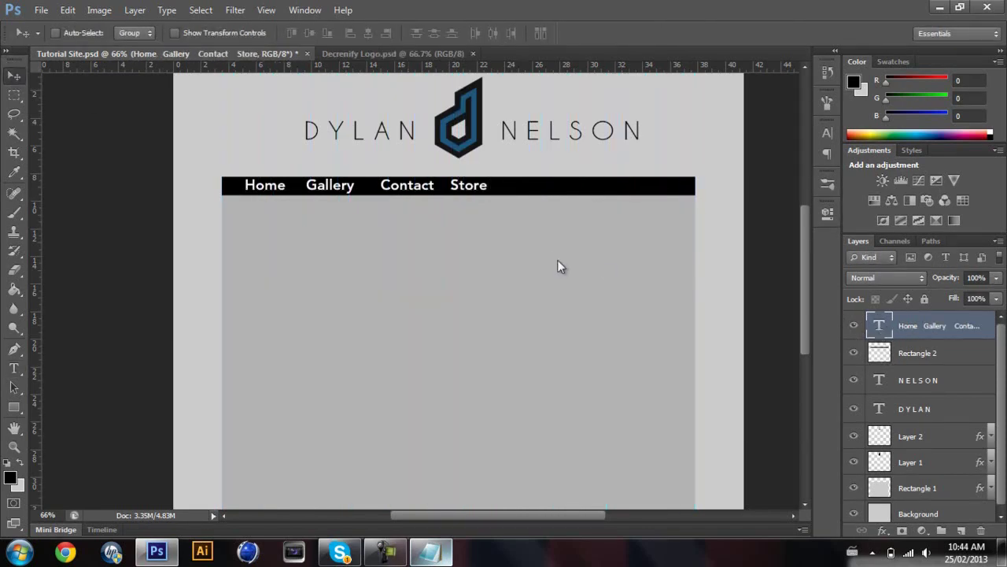
pyautogui.hotkey('ctrl', 't')
pyautogui.moveTo(487, 178); pyautogui.dragTo(476, 180)
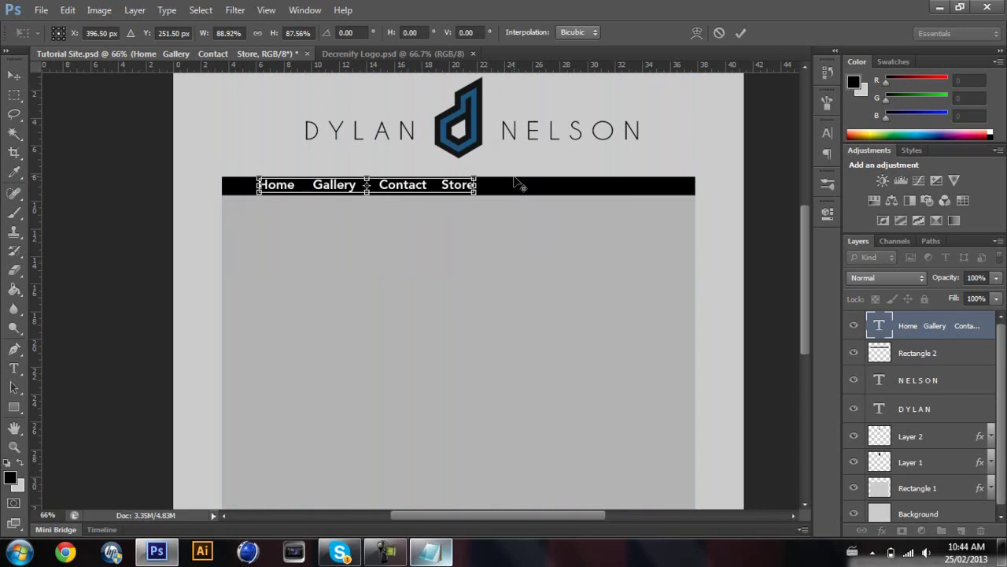
pyautogui.press('Return')
pyautogui.hotkey('ctrl', 'z')
pyautogui.hotkey('ctrl', 'z')
pyautogui.hotkey('ctrl', 'z')
pyautogui.hotkey('ctrl', 'z')
pyautogui.hotkey('ctrl', 'z')
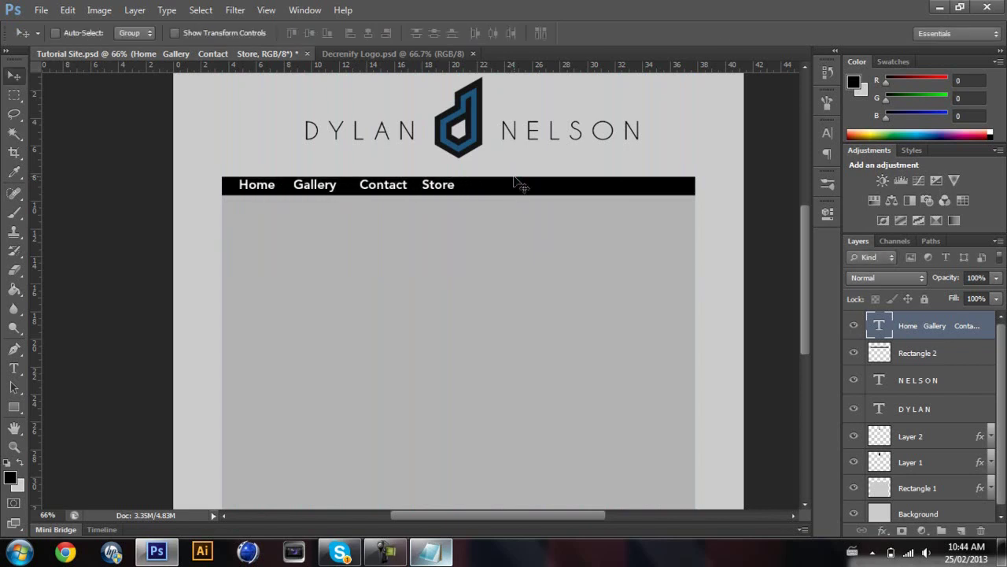
pyautogui.press('Up')
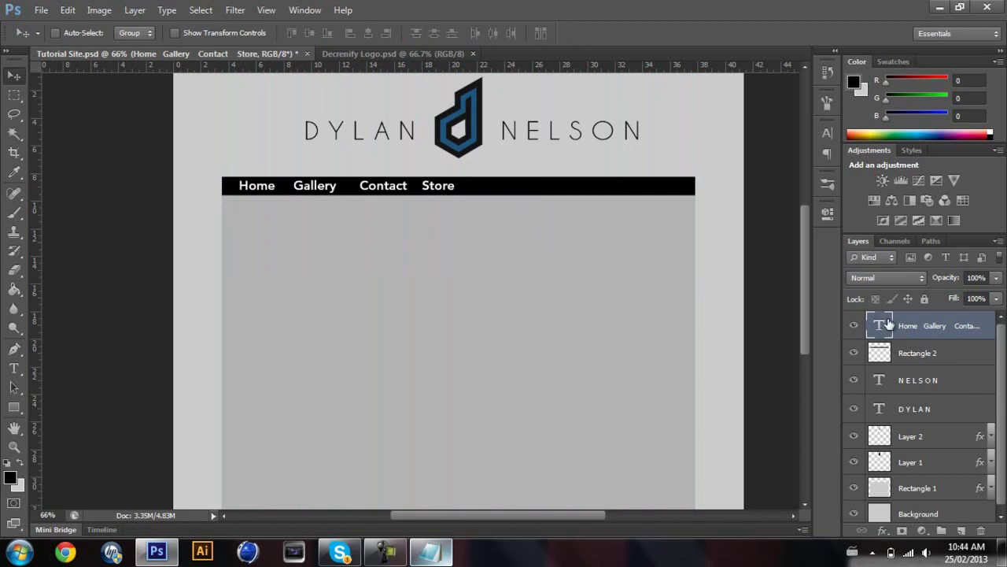
# Step: Remove two extra spaces between "Gallery" and "Contact" in the menu text
pyautogui.press('t')
pyautogui.click(421, 184)
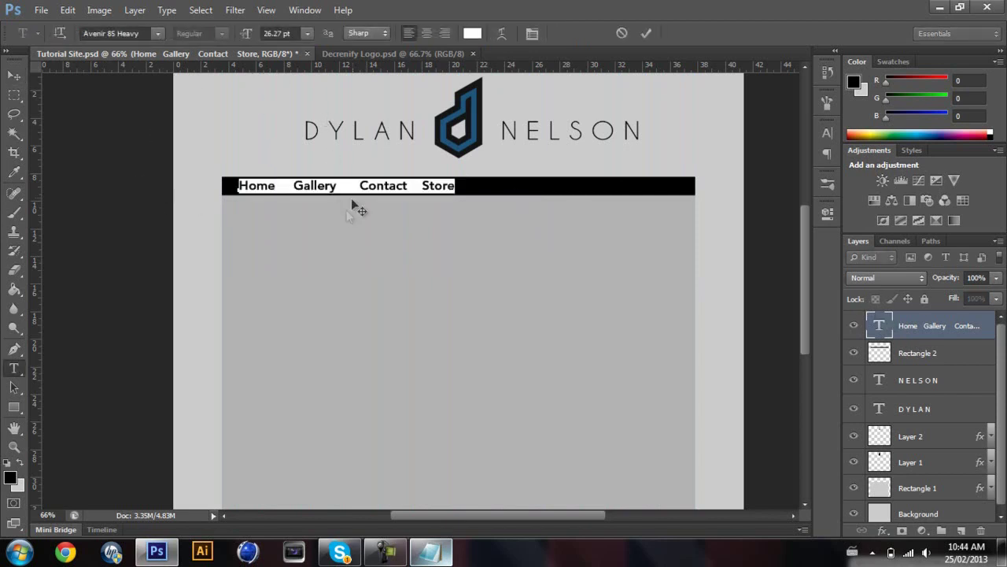
pyautogui.press('BackSpace')
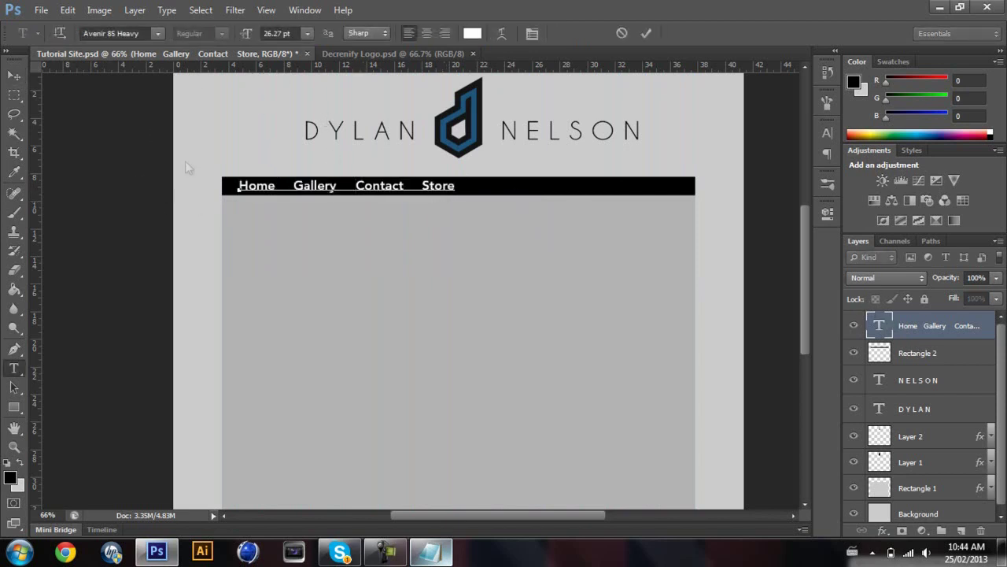
pyautogui.press('BackSpace')
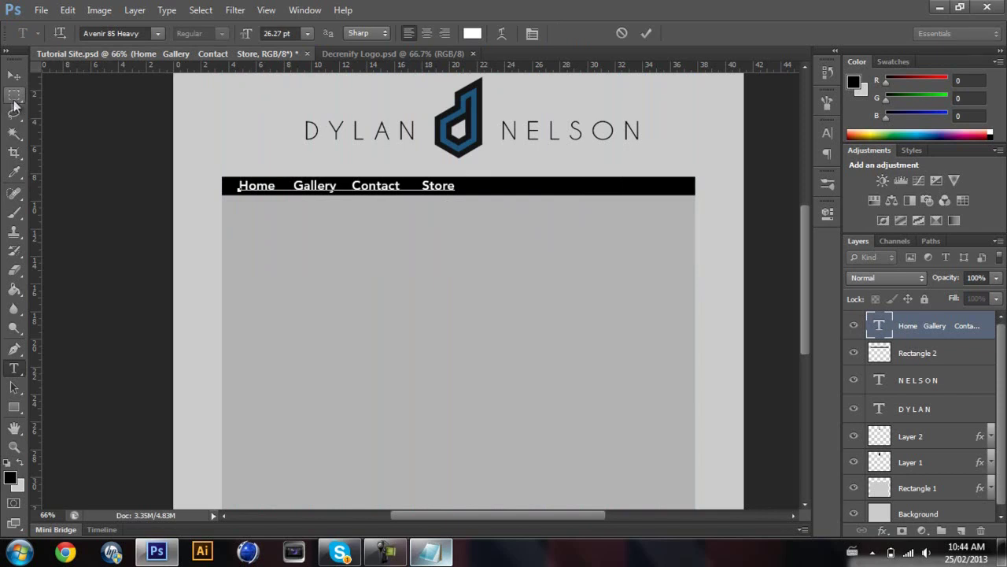
pyautogui.click(15, 77)
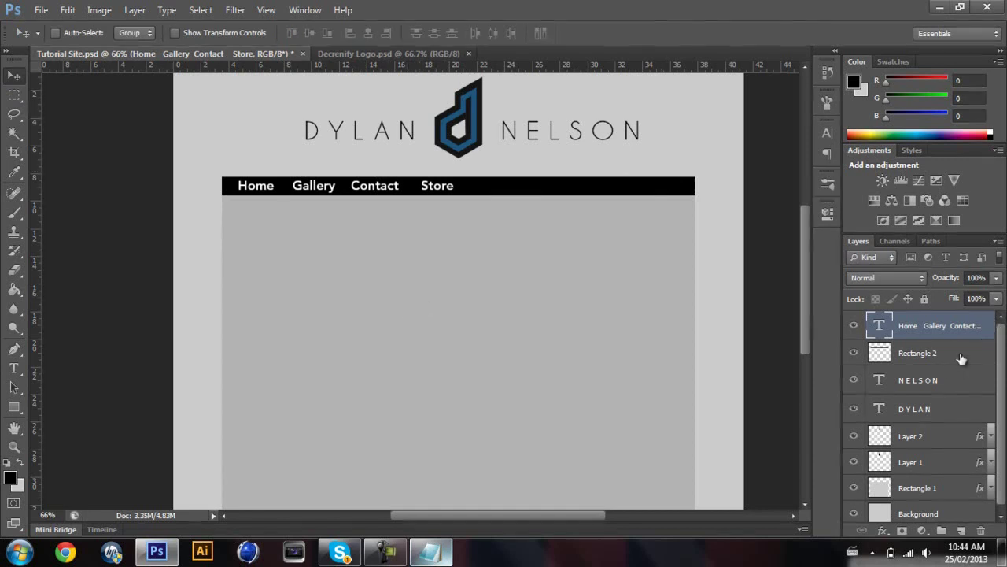
# Step: Add a new layer and place the text "Slide Show" on the grey area below the black navigation bar
pyautogui.click(961, 530)
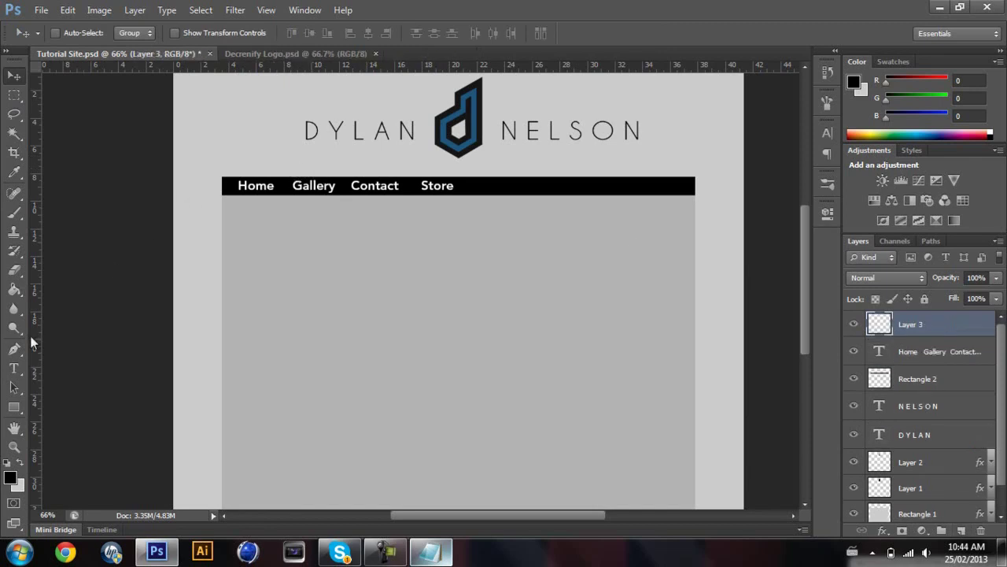
pyautogui.click(13, 367)
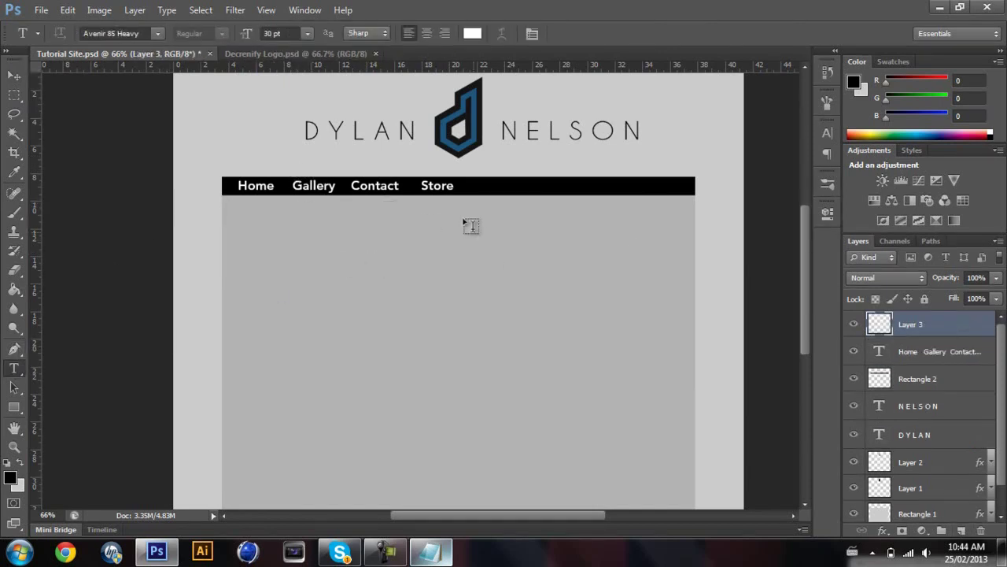
pyautogui.click(422, 220)
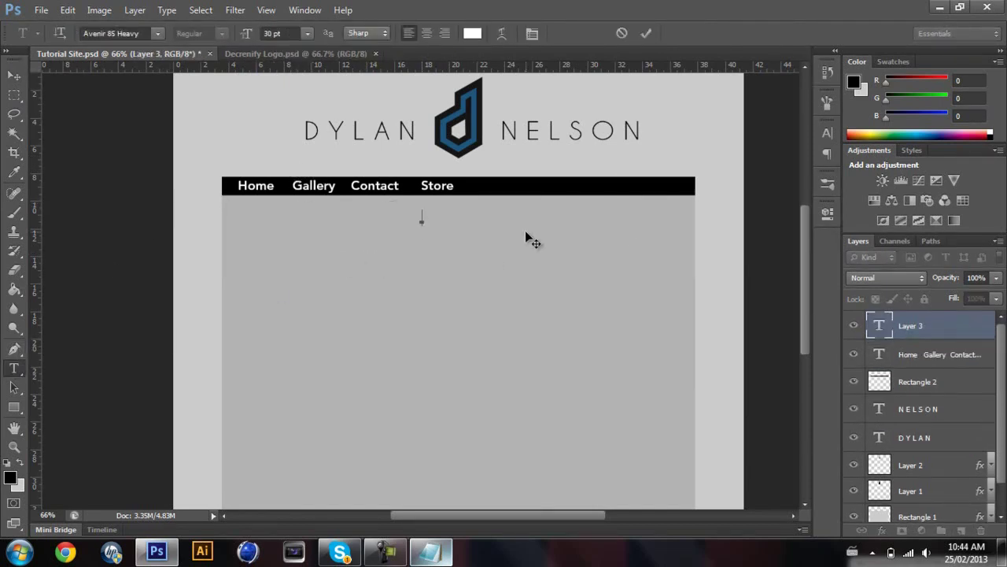
pyautogui.write('Slide Show')
# Step: Set the font of the "Slide Show" text to Arial in the Bold style
pyautogui.click(116, 33)
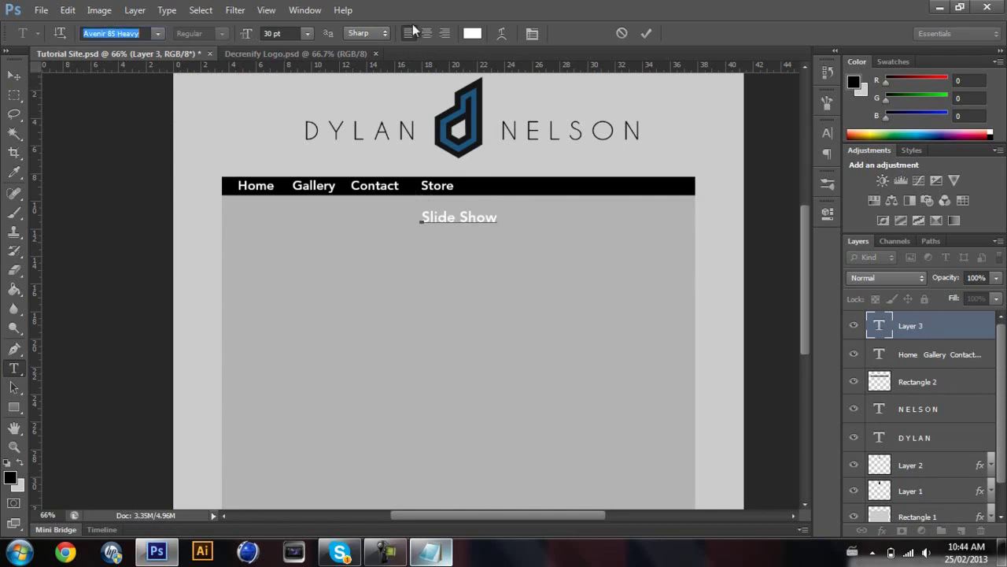
pyautogui.write('Arial')
pyautogui.press('Return')
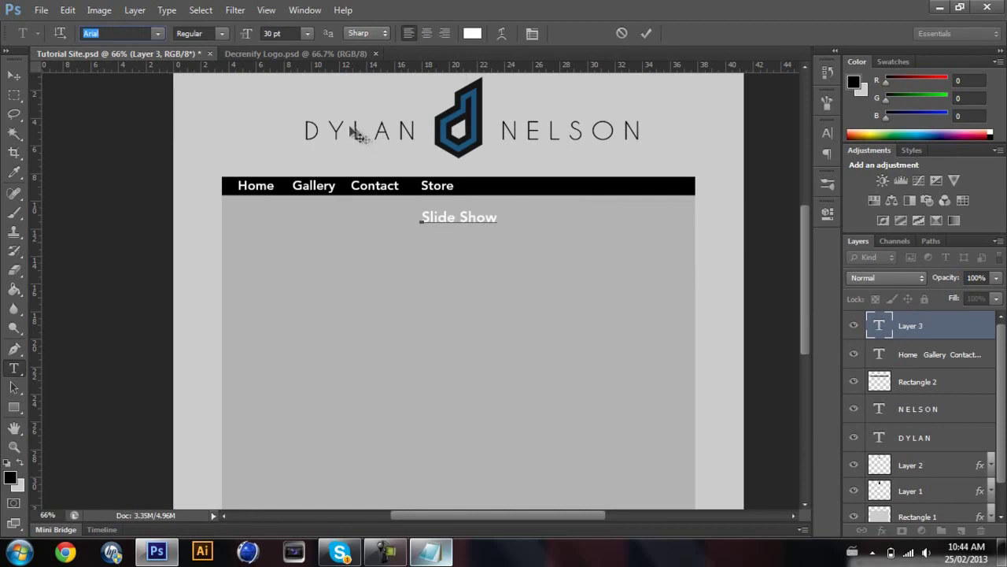
pyautogui.moveTo(497, 218); pyautogui.dragTo(379, 213)
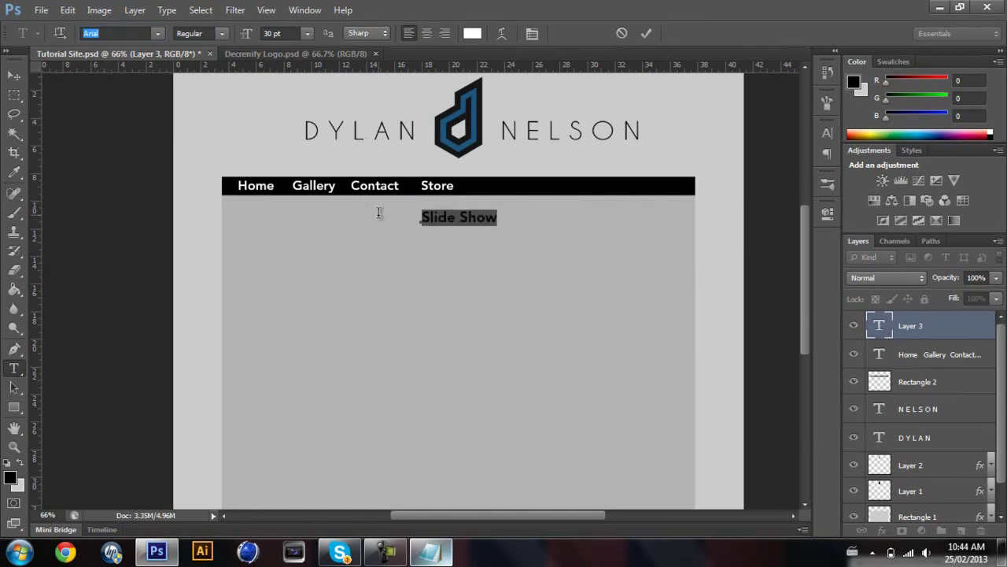
pyautogui.click(136, 33)
pyautogui.write('Al')
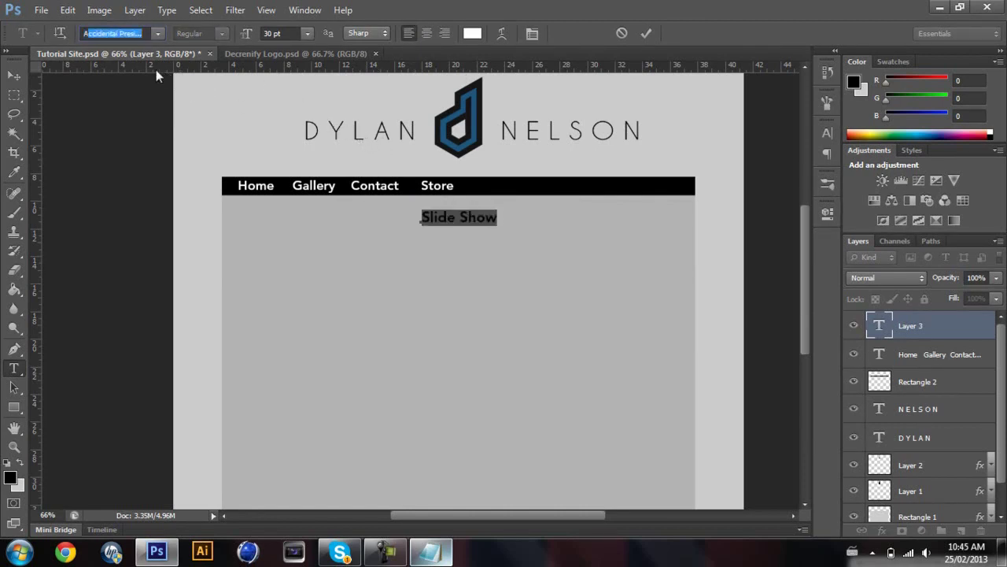
pyautogui.write('rial')
pyautogui.press('Return')
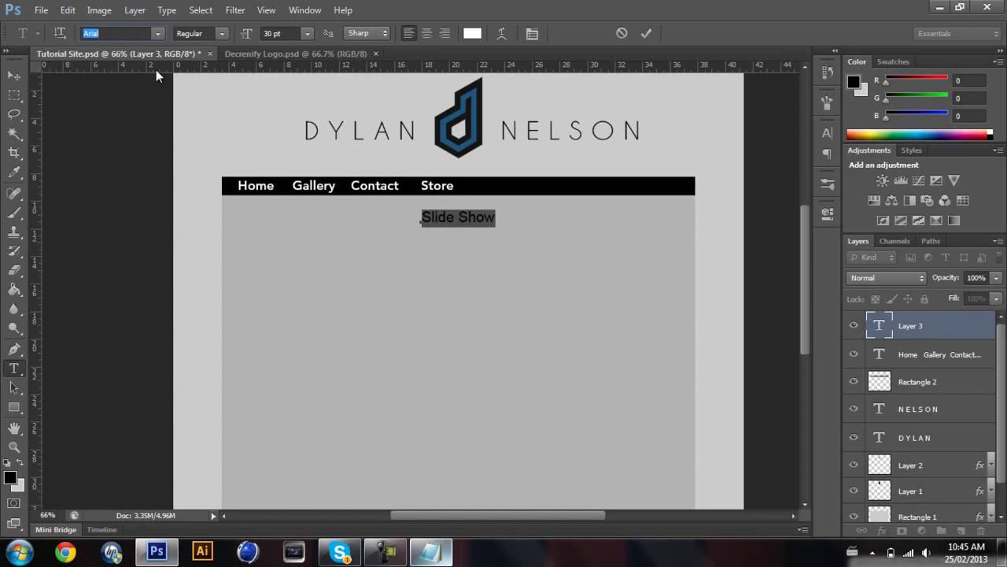
pyautogui.click(222, 38)
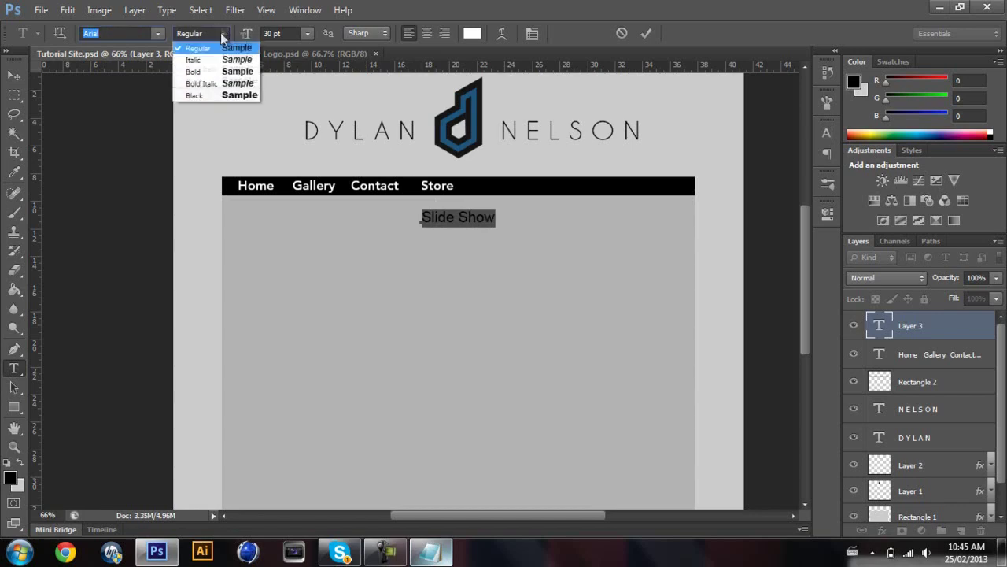
pyautogui.click(218, 73)
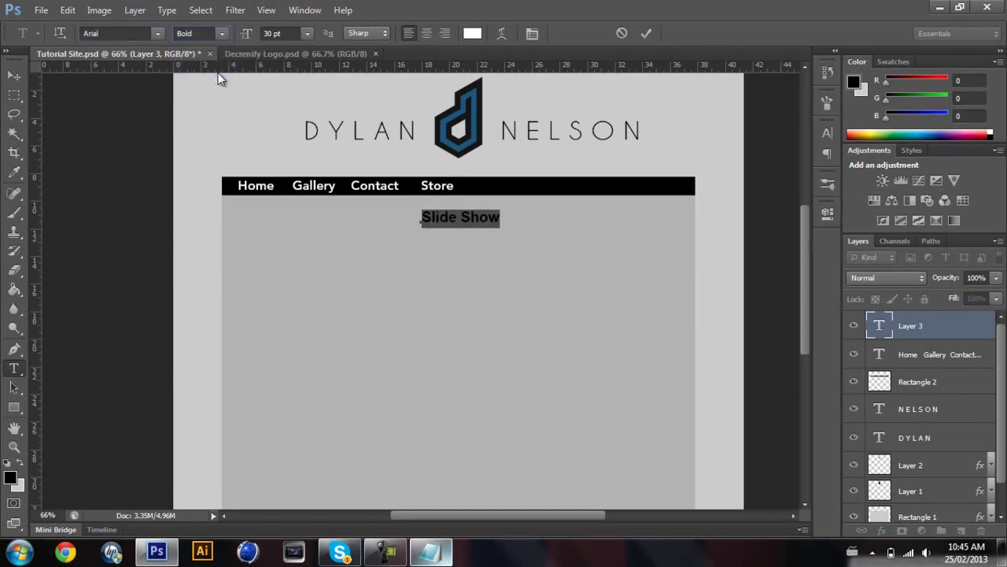
pyautogui.click(17, 77)
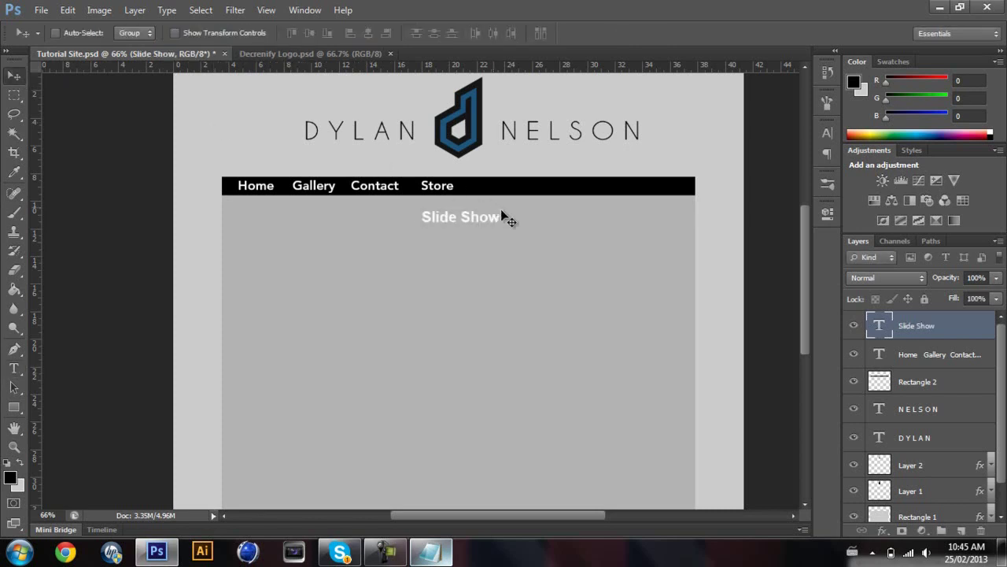
# Step: Scale the "Slide Show" text down with Free Transform and nudge it up until it sits just beneath the black bar
pyautogui.hotkey('ctrl', 't')
pyautogui.moveTo(490, 211); pyautogui.dragTo(486, 214)
pyautogui.press('Return')
pyautogui.hotkey('shift', 'Up')
pyautogui.hotkey('shift', 'Up')
pyautogui.press('Up')
pyautogui.press('Up')
pyautogui.press('Up')
pyautogui.press('Up')
pyautogui.press('Up')
pyautogui.press('Up')
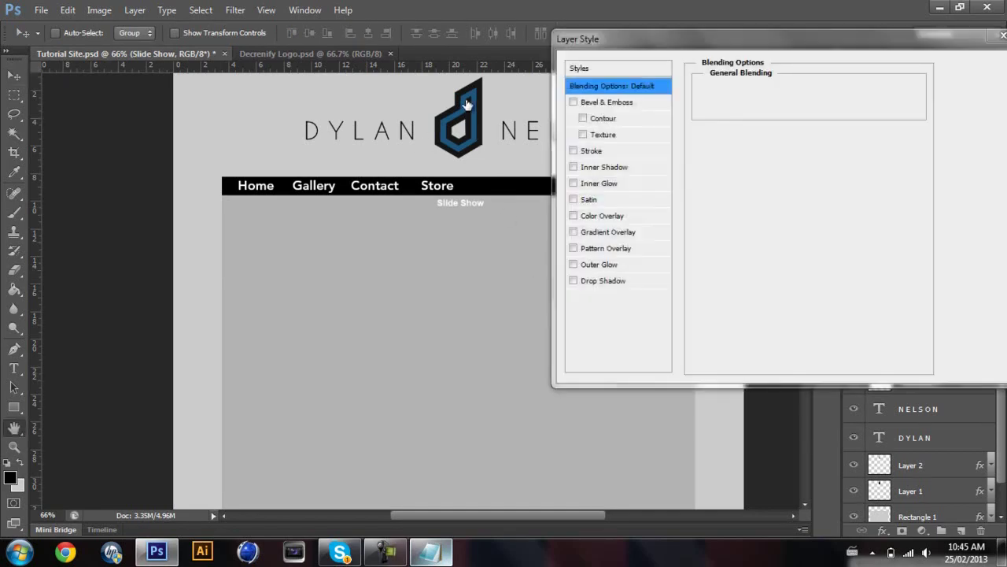
# Step: Give the "Slide Show" text a Color Overlay in the blue sampled from the logo
pyautogui.click(628, 220)
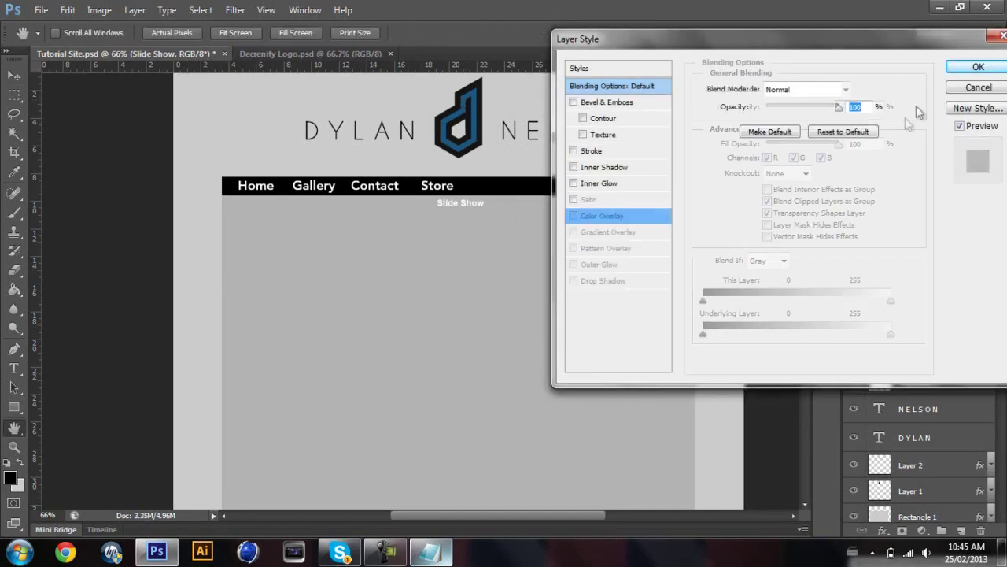
pyautogui.click(859, 89)
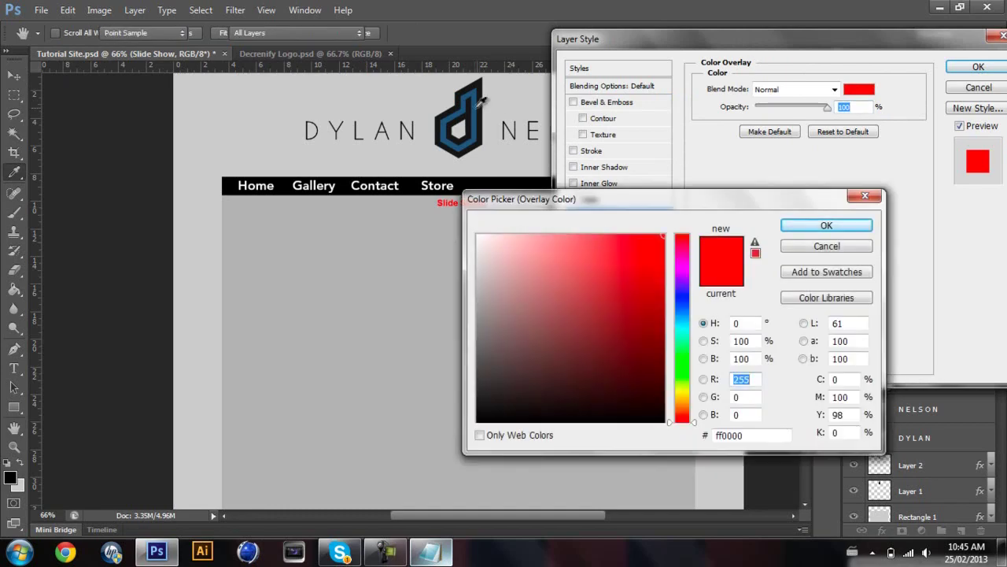
pyautogui.click(476, 110)
pyautogui.click(792, 227)
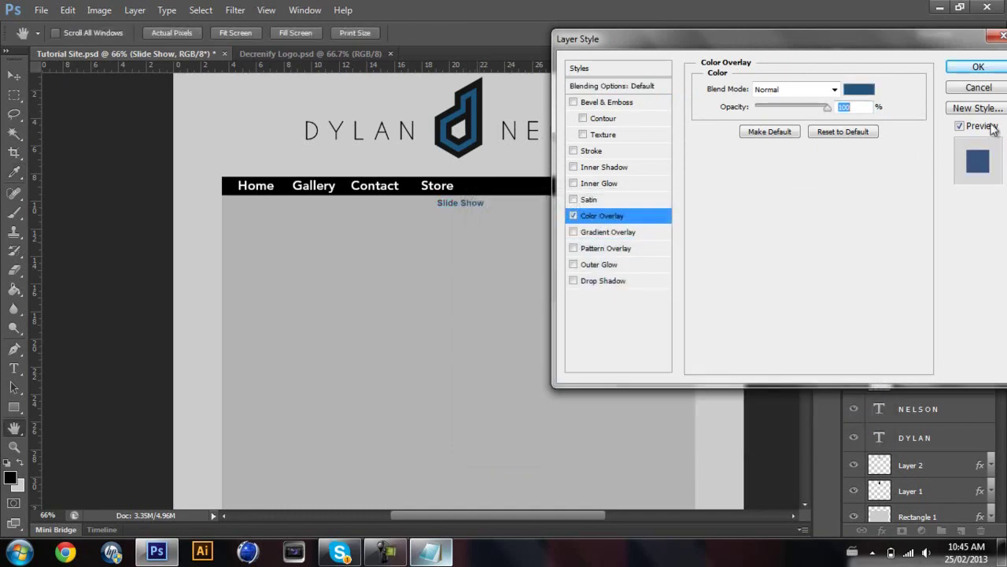
pyautogui.click(975, 67)
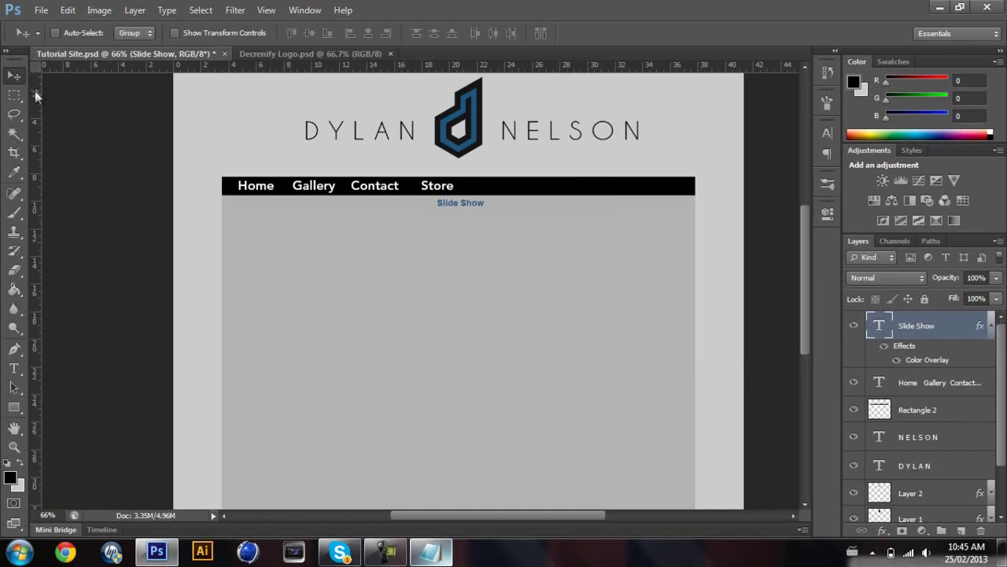
# Step: Show the guides, draw a black rectangle about 972 × 249 px between the outer guides below "Slide Show", and rasterize it
pyautogui.click(14, 409)
pyautogui.hotkey('ctrl', ';')
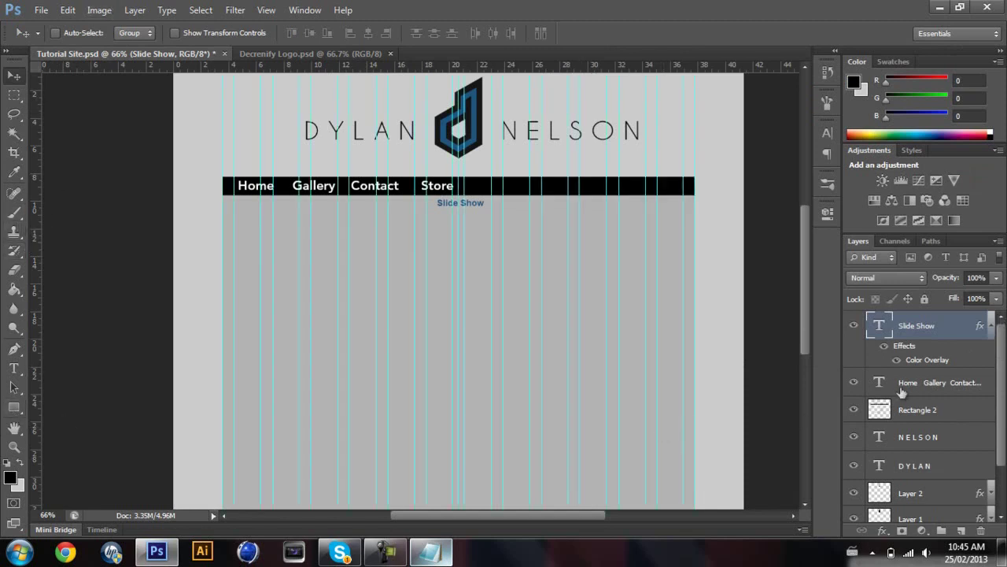
pyautogui.click(990, 326)
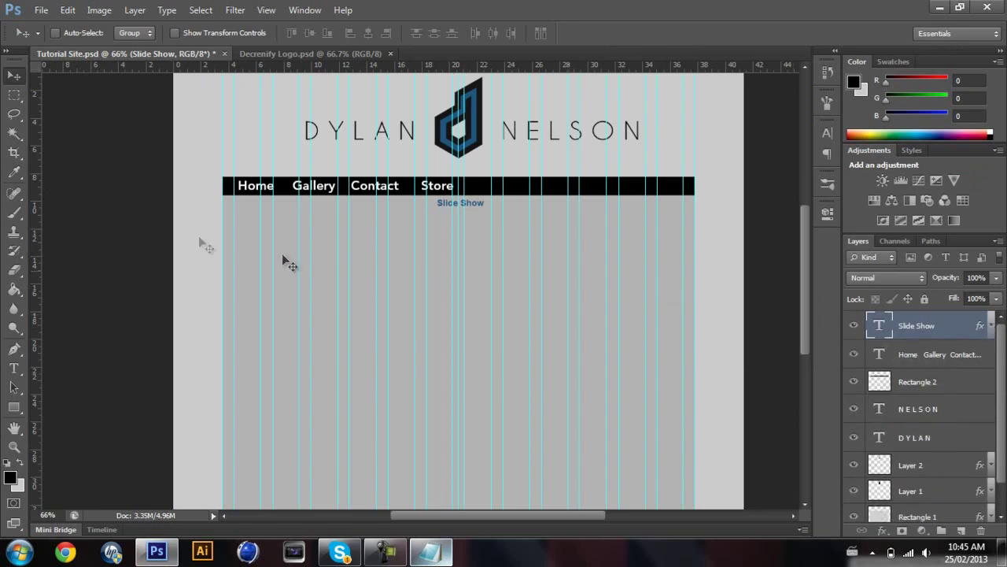
pyautogui.click(13, 407)
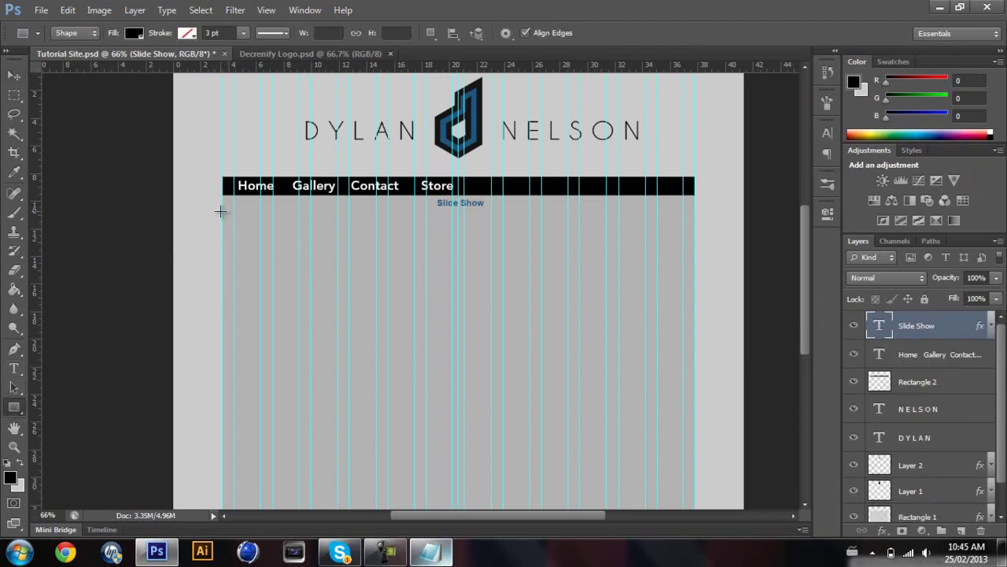
pyautogui.moveTo(222, 210); pyautogui.dragTo(692, 331)
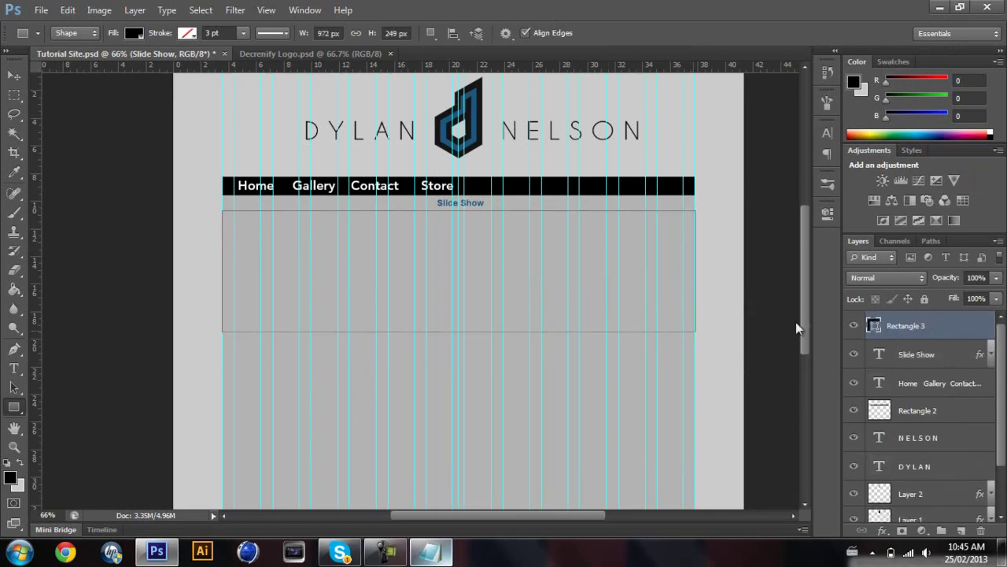
pyautogui.rightClick(949, 331)
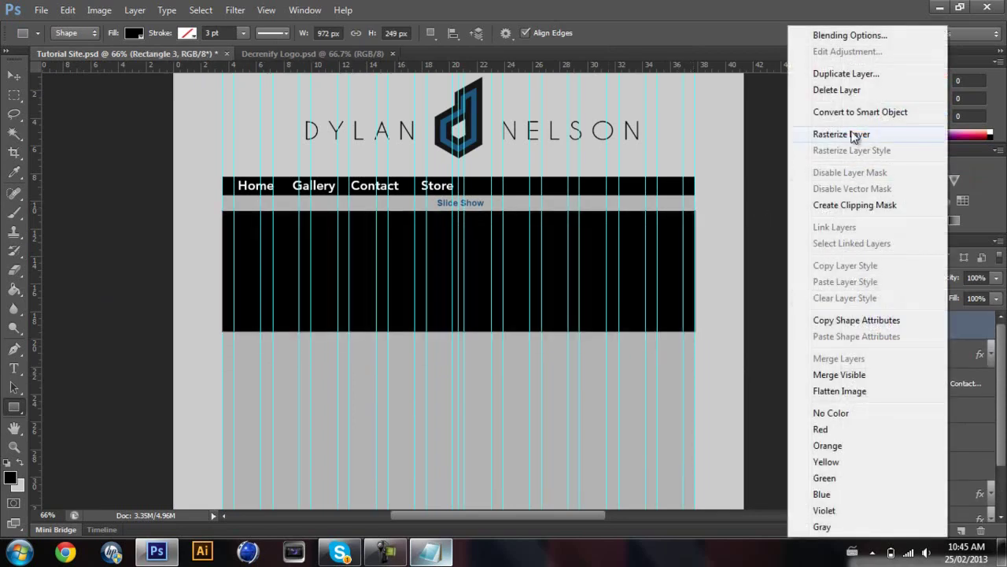
pyautogui.click(787, 135)
pyautogui.click(14, 94)
pyautogui.click(15, 75)
# Step: Open 1.png from the Tutorial folder inside Tutorial Site on the desktop and convert its locked background into a normal layer
pyautogui.click(41, 10)
pyautogui.click(415, 202)
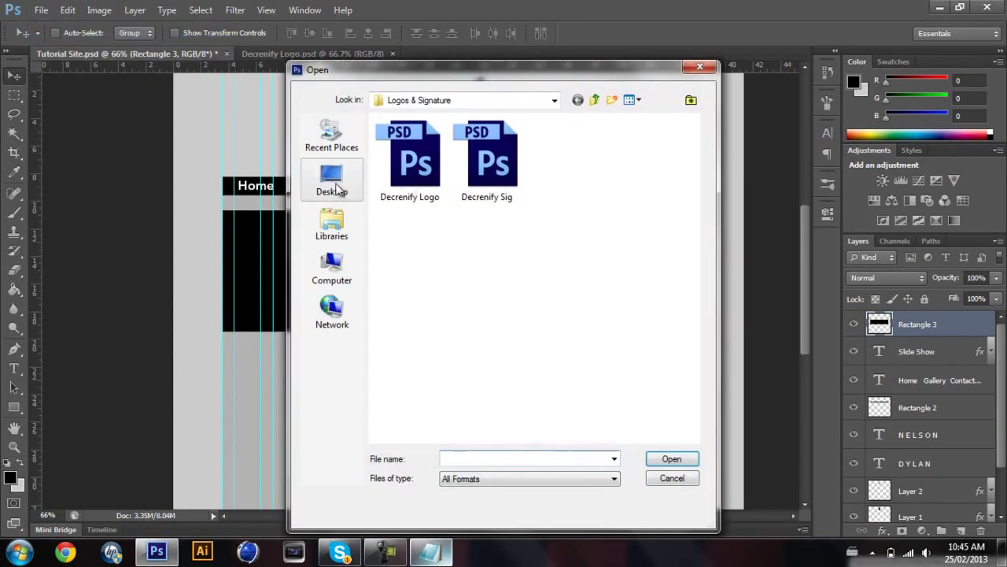
pyautogui.click(332, 185)
pyautogui.doubleClick(571, 249)
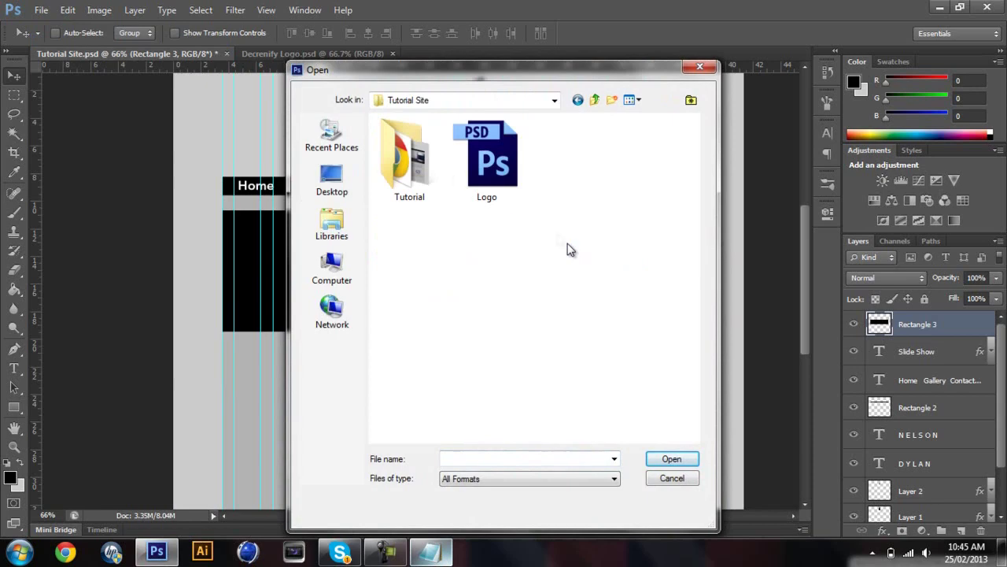
pyautogui.doubleClick(417, 158)
pyautogui.doubleClick(414, 166)
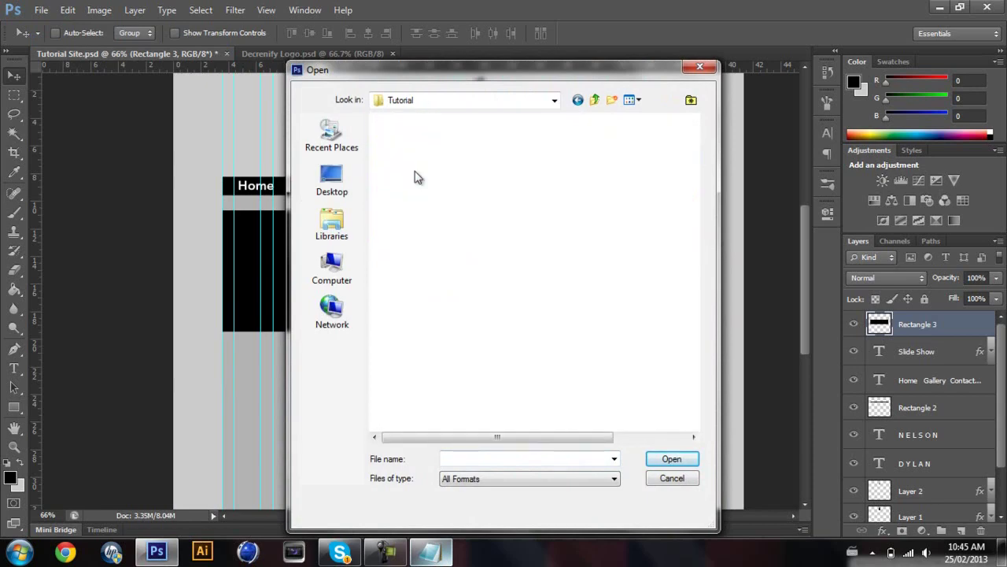
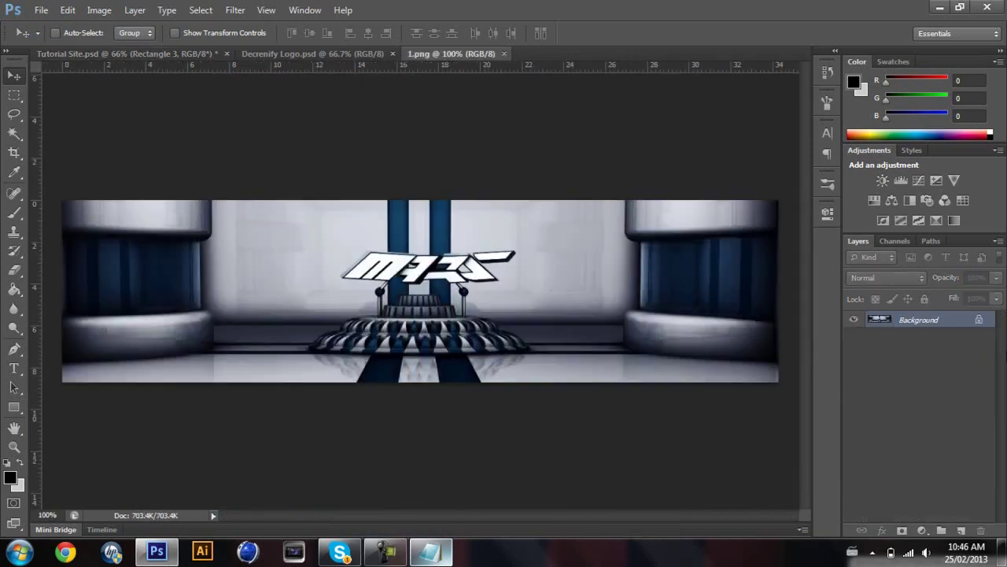
pyautogui.doubleClick(962, 326)
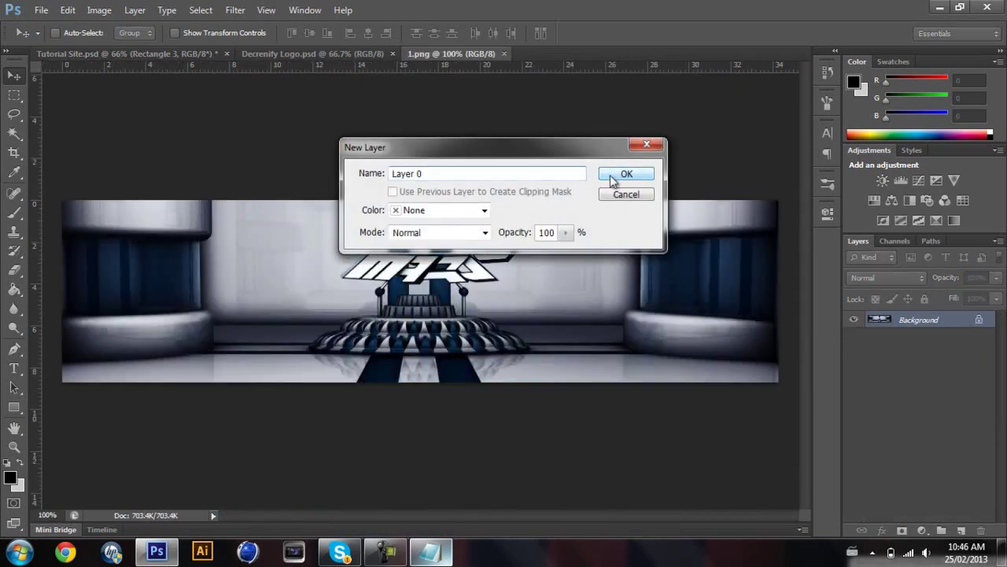
pyautogui.click(614, 176)
# Step: Move the banner image into Tutorial Site.psd over the black rectangle and clip it to that rectangle
pyautogui.moveTo(331, 252); pyautogui.dragTo(458, 268)
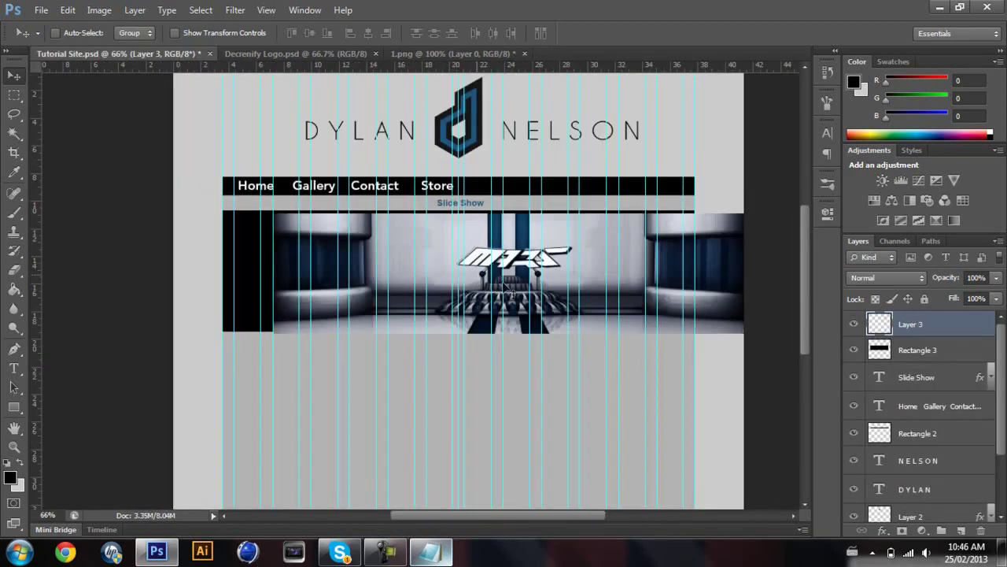
pyautogui.moveTo(511, 296); pyautogui.dragTo(455, 274)
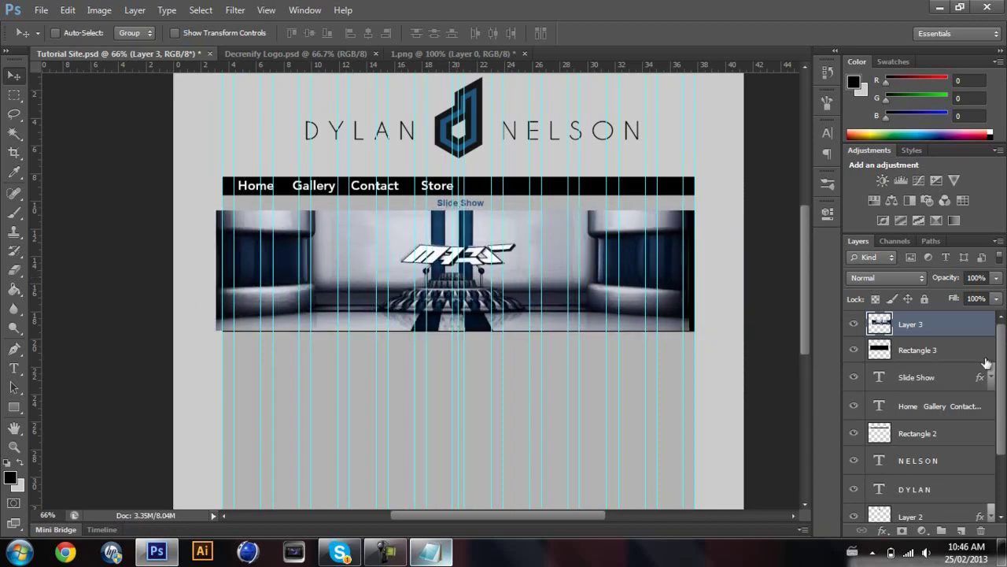
pyautogui.keyDown('alt'); pyautogui.click(954, 331); pyautogui.keyUp('alt')
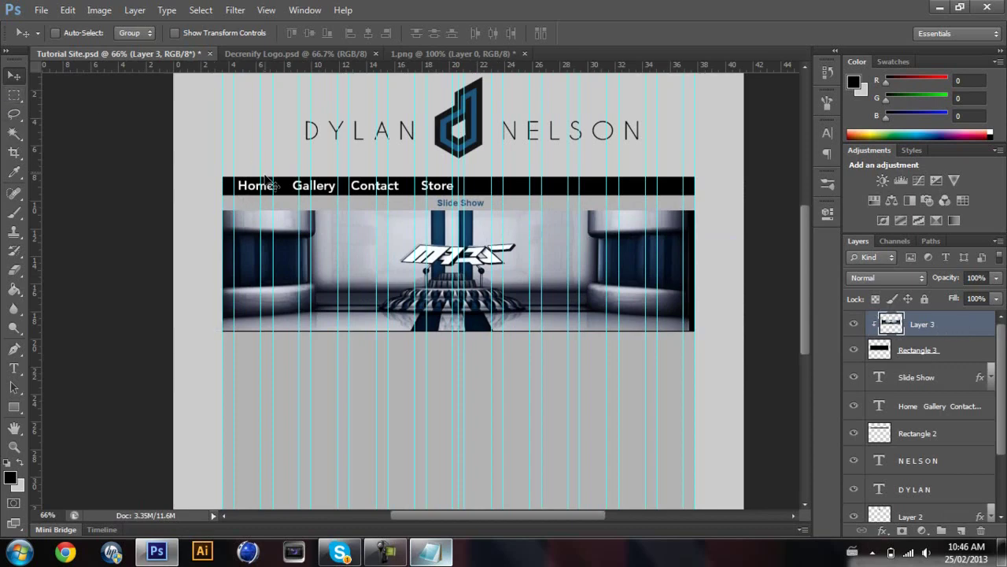
pyautogui.moveTo(265, 181); pyautogui.dragTo(267, 205)
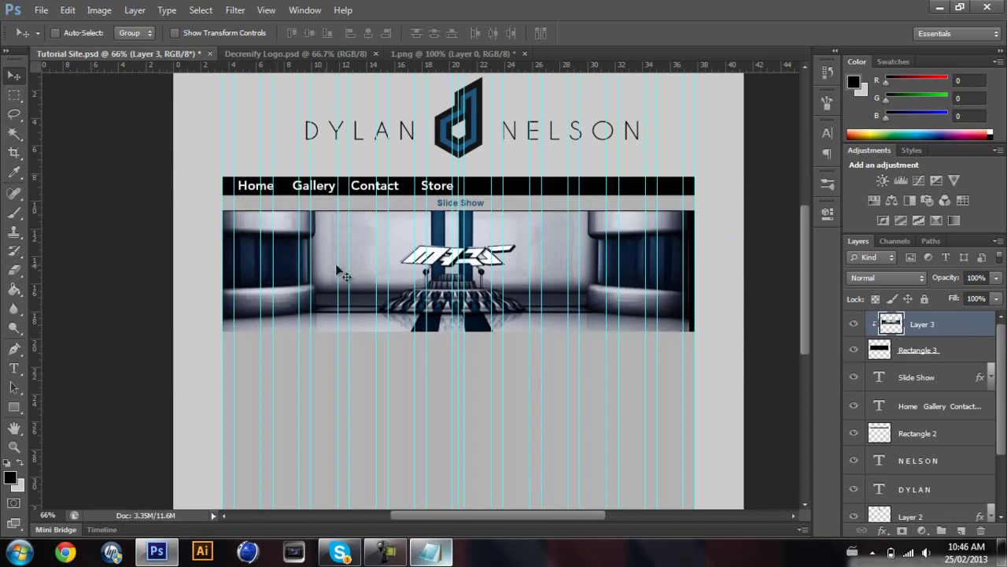
# Step: Scale the clipped banner to about 105% with Free Transform so it covers the whole rectangle, and hide the guides
pyautogui.hotkey('ctrl', 't')
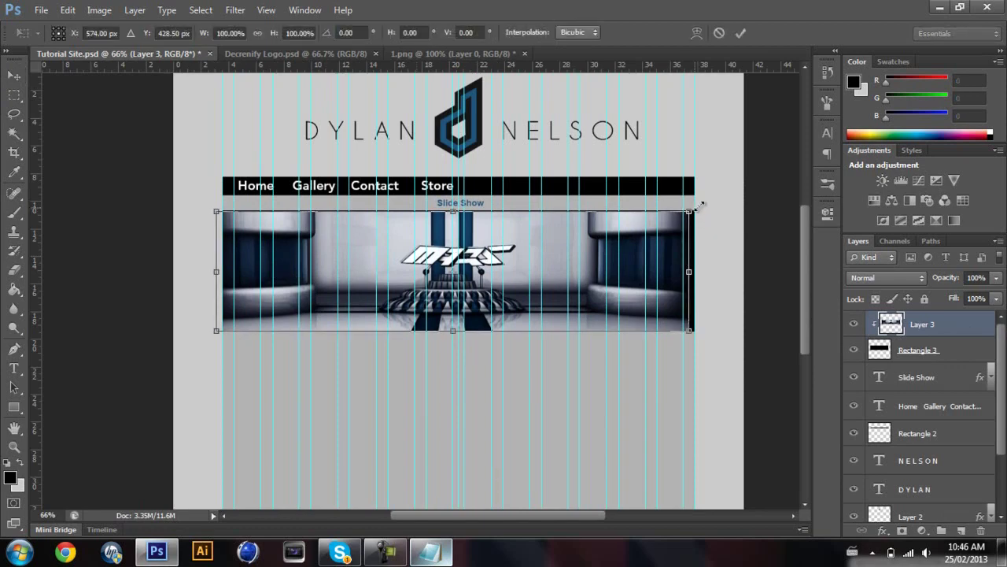
pyautogui.moveTo(701, 205); pyautogui.dragTo(710, 207)
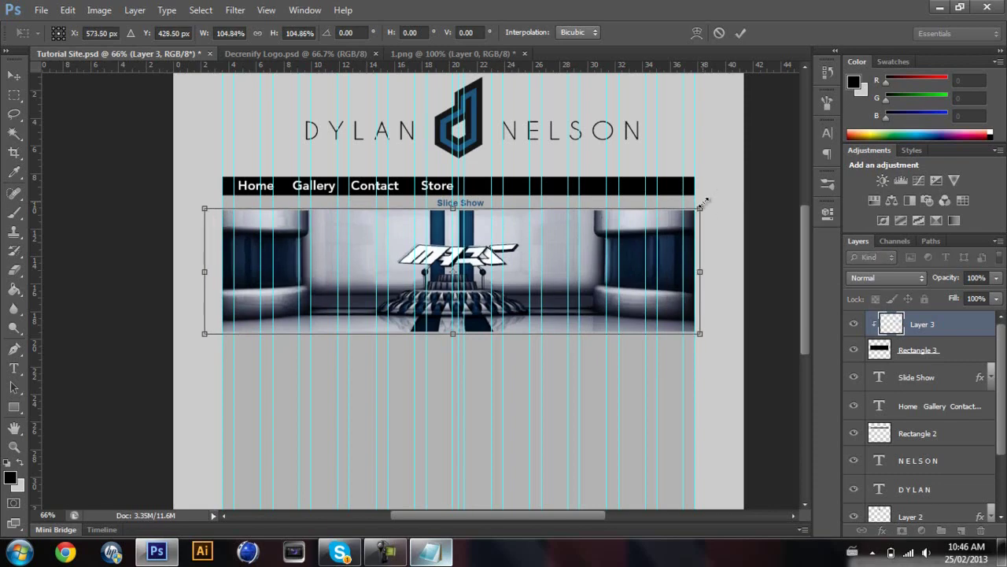
pyautogui.press('Return')
pyautogui.hotkey('ctrl', ';')
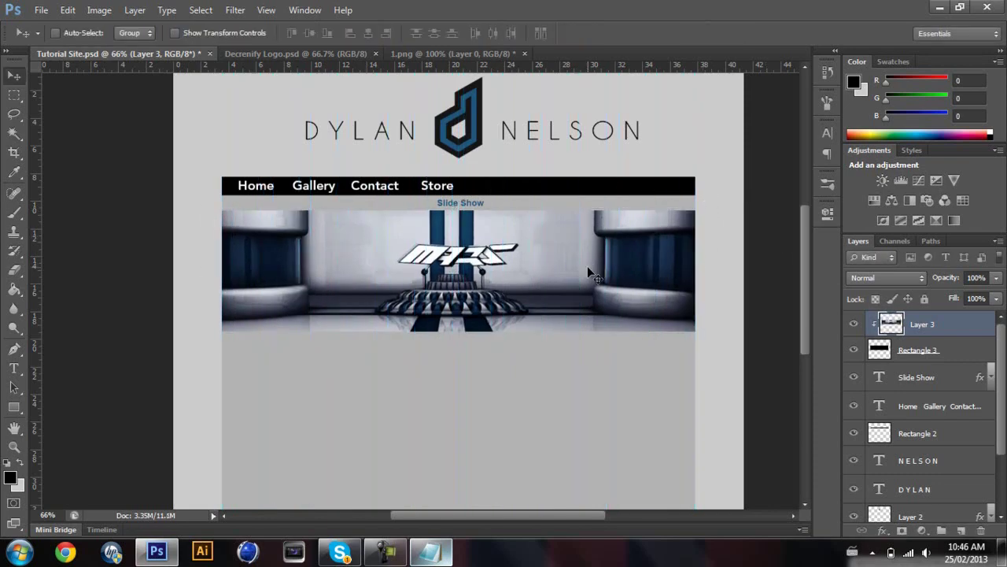
pyautogui.click(386, 551)
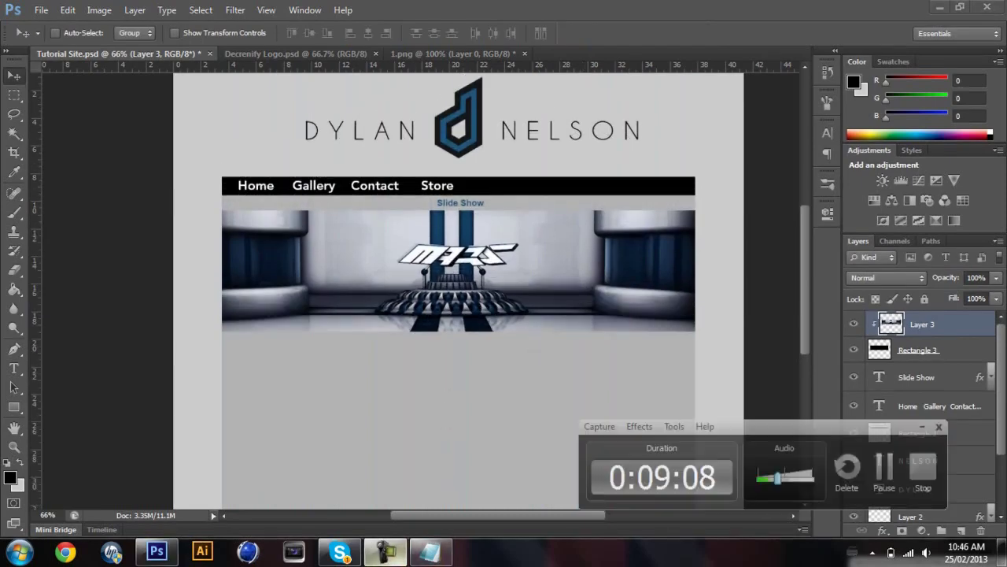
pyautogui.click(385, 551)
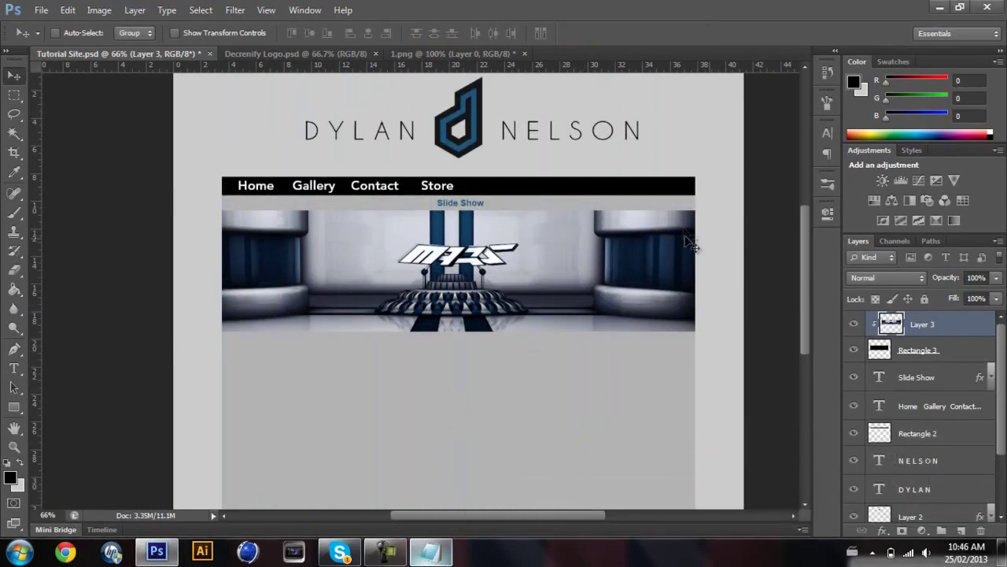
# Step: Show the guides and draw a black rectangle about 972 × 23 px between the outer guides along the banner's lower edge
pyautogui.scroll(3, 624, 329)
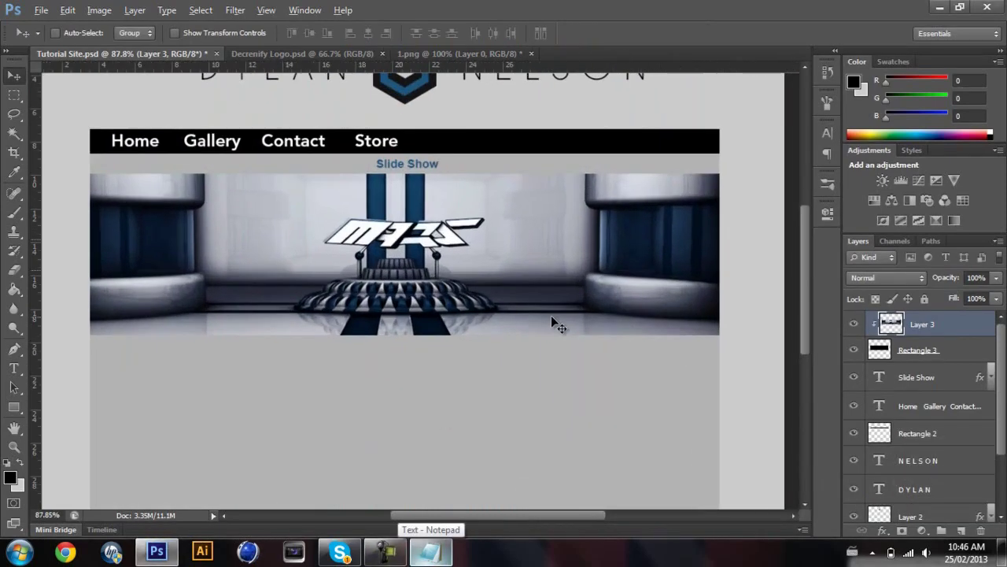
pyautogui.hotkey('ctrl', ';')
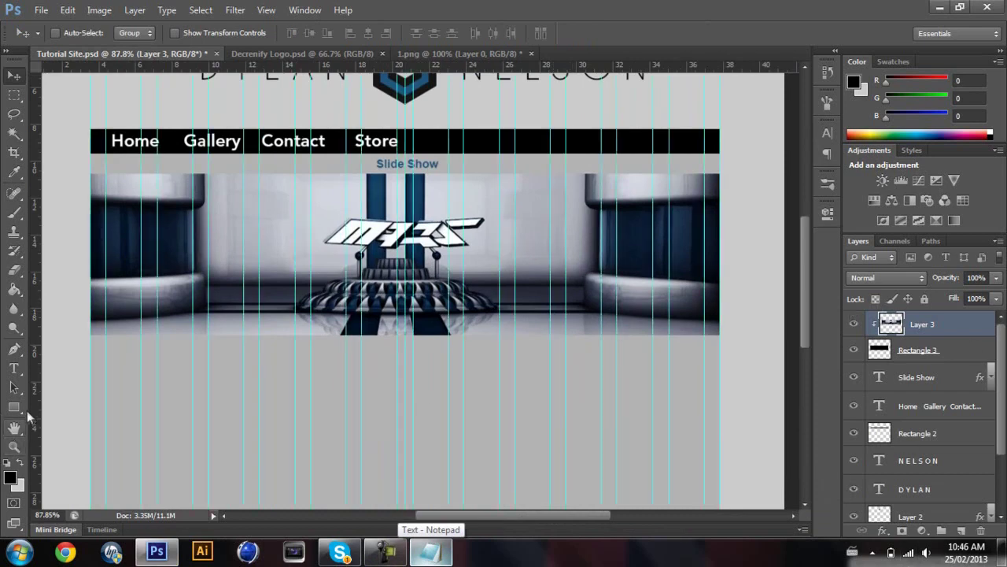
pyautogui.click(13, 407)
pyautogui.moveTo(89, 319); pyautogui.dragTo(715, 334)
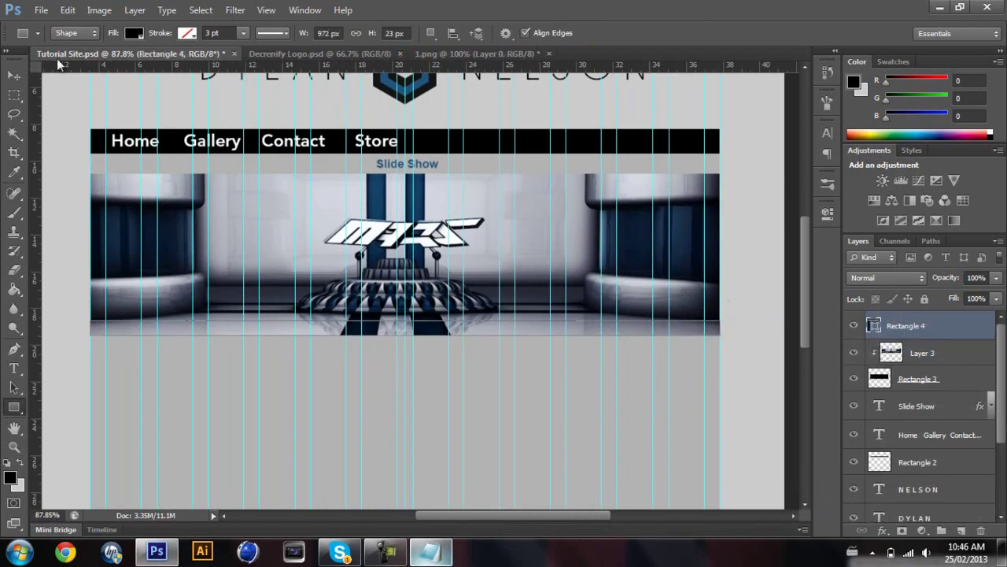
# Step: Stretch the black caption bar upward to about 122% height, rasterize its layer, and hide the guides
pyautogui.press('v')
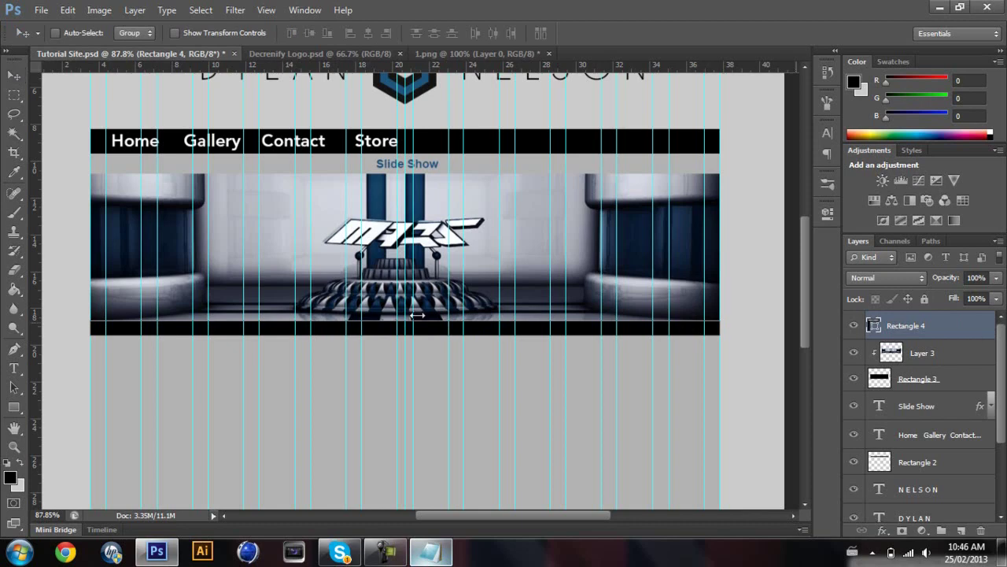
pyautogui.hotkey('ctrl', 't')
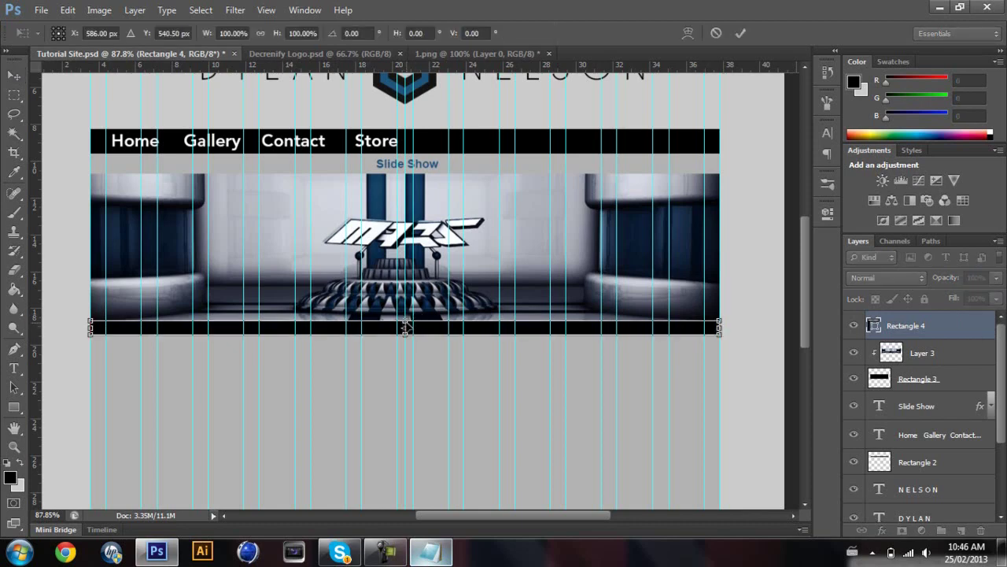
pyautogui.moveTo(404, 321); pyautogui.dragTo(405, 317)
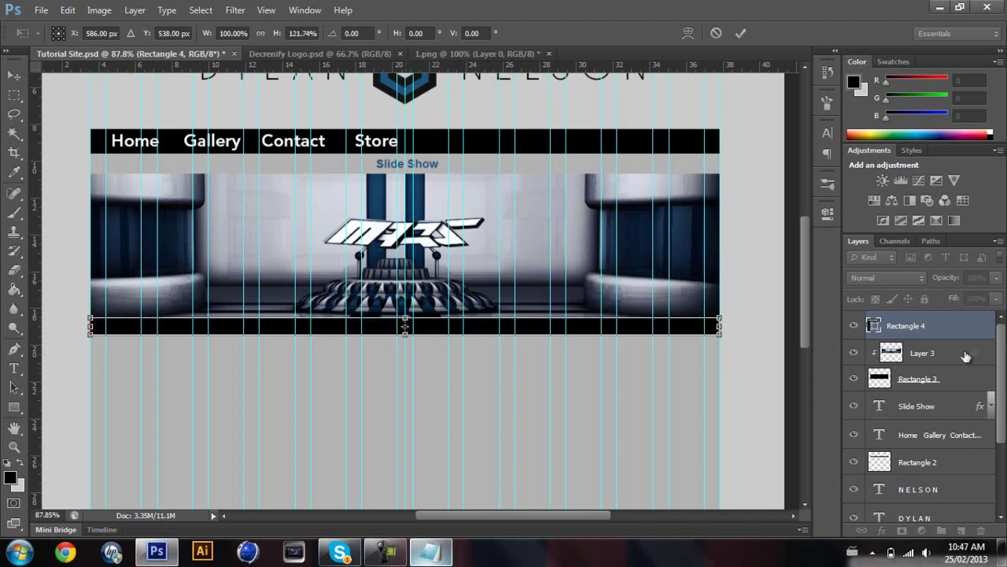
pyautogui.press('Return')
pyautogui.rightClick(944, 329)
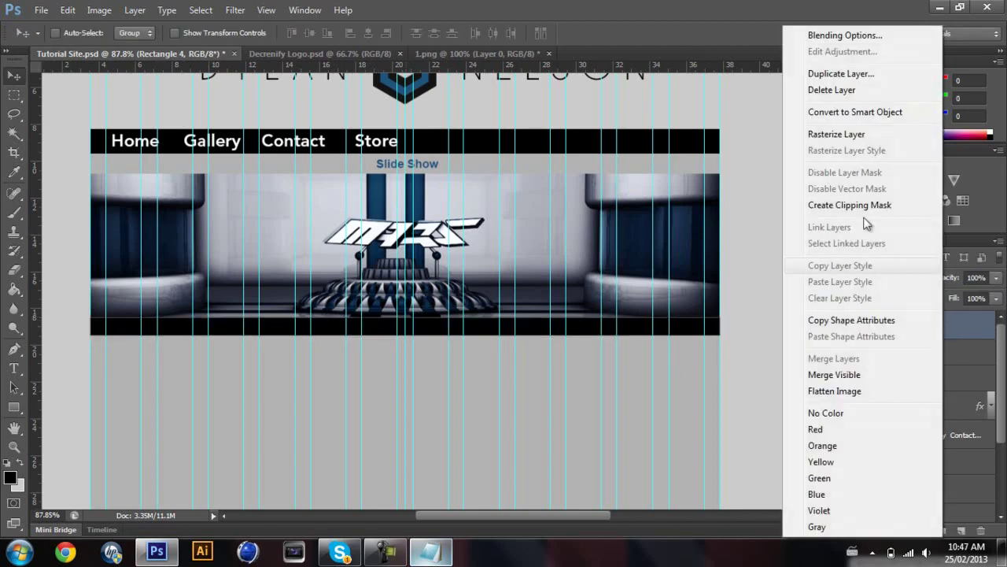
pyautogui.click(855, 135)
pyautogui.hotkey('ctrl', ';')
# Step: Add the white text "Tutorial" on the black caption bar below the banner image
pyautogui.click(14, 368)
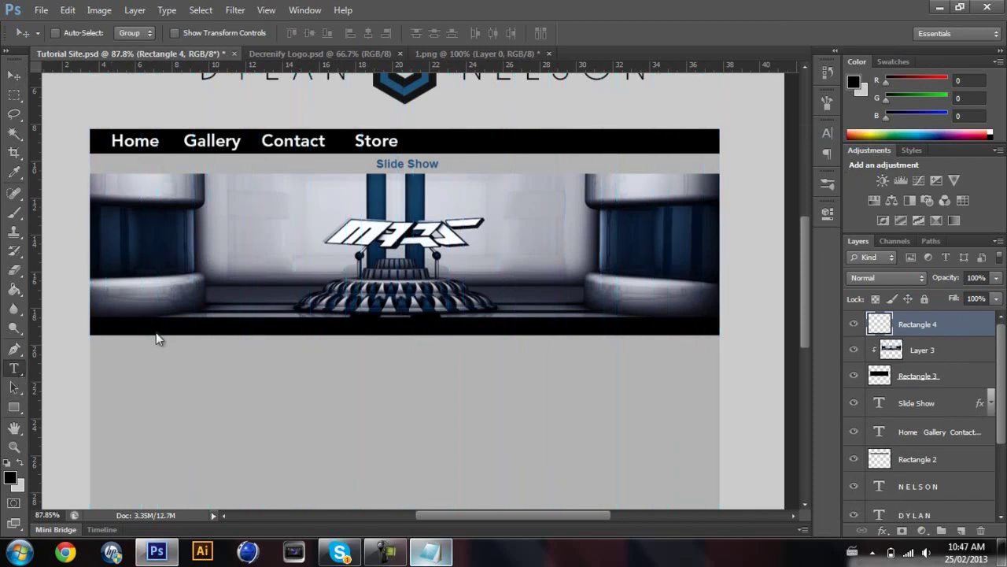
pyautogui.click(154, 333)
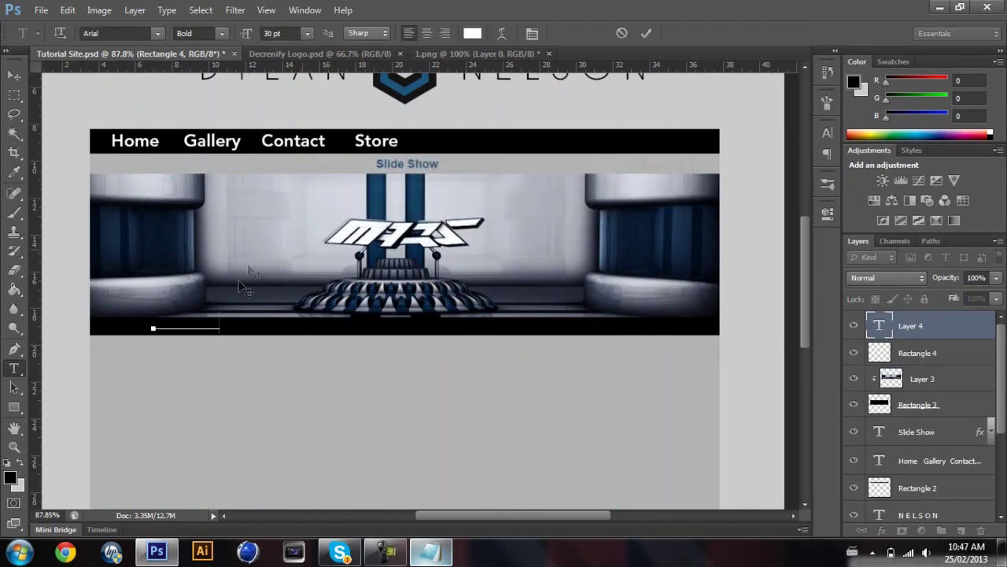
pyautogui.write('tutorial')
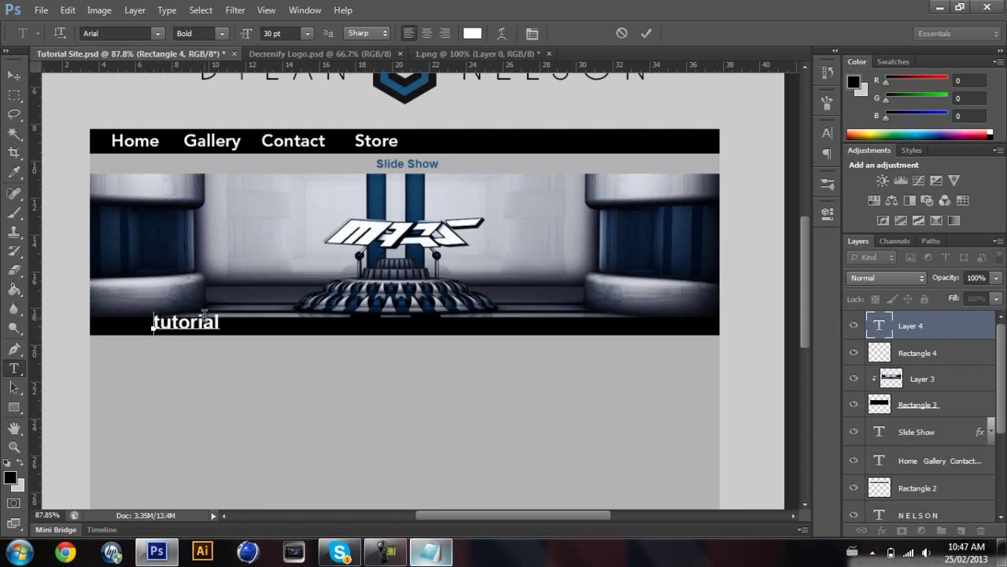
pyautogui.hotkey('ctrl', 'a')
pyautogui.write('Tutorial')
# Step: Set the "Tutorial" caption to Arial Regular at 14 pt and move it to the left end of the caption bar
pyautogui.moveTo(221, 321); pyautogui.dragTo(117, 323)
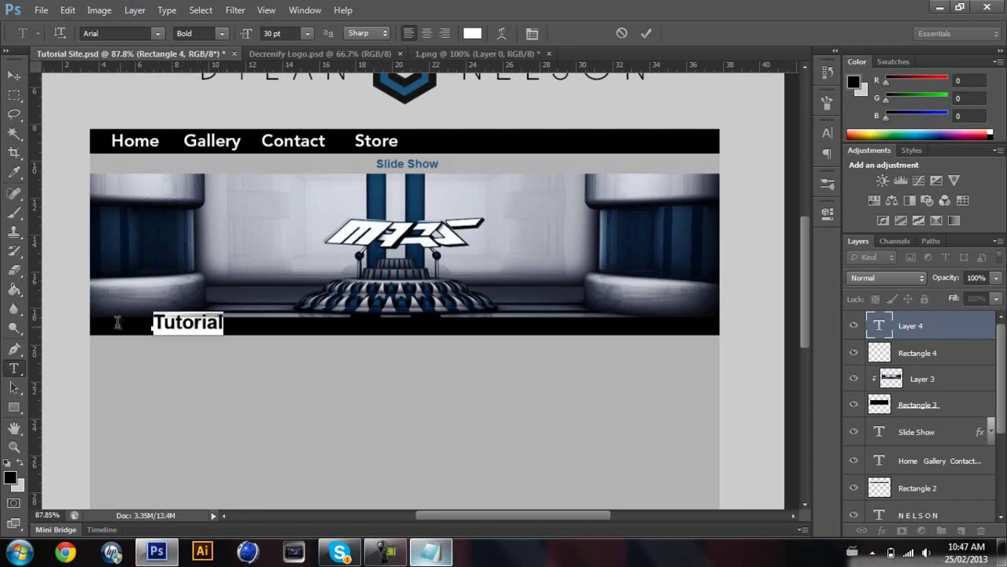
pyautogui.click(221, 33)
pyautogui.click(203, 44)
pyautogui.click(302, 31)
pyautogui.click(295, 172)
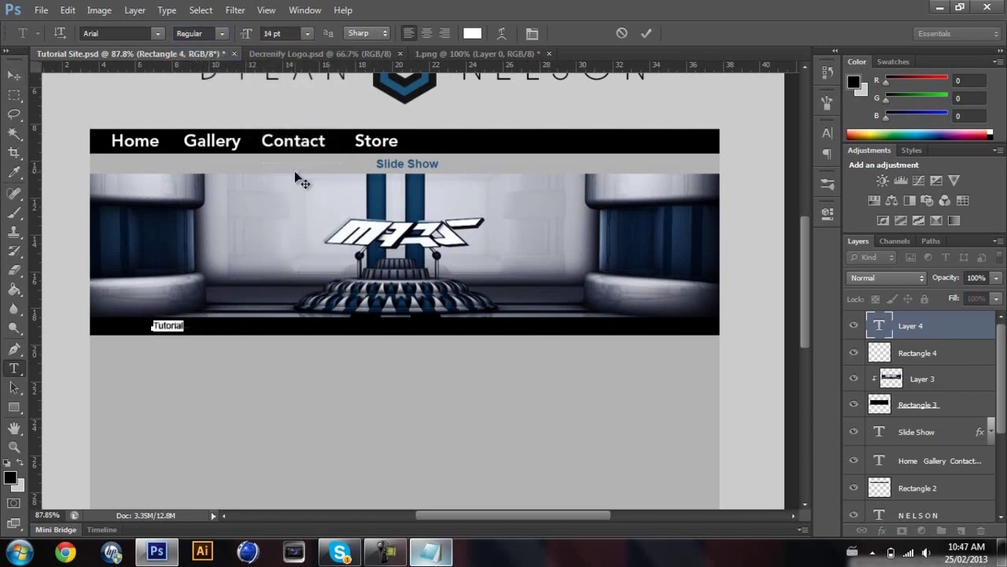
pyautogui.click(10, 73)
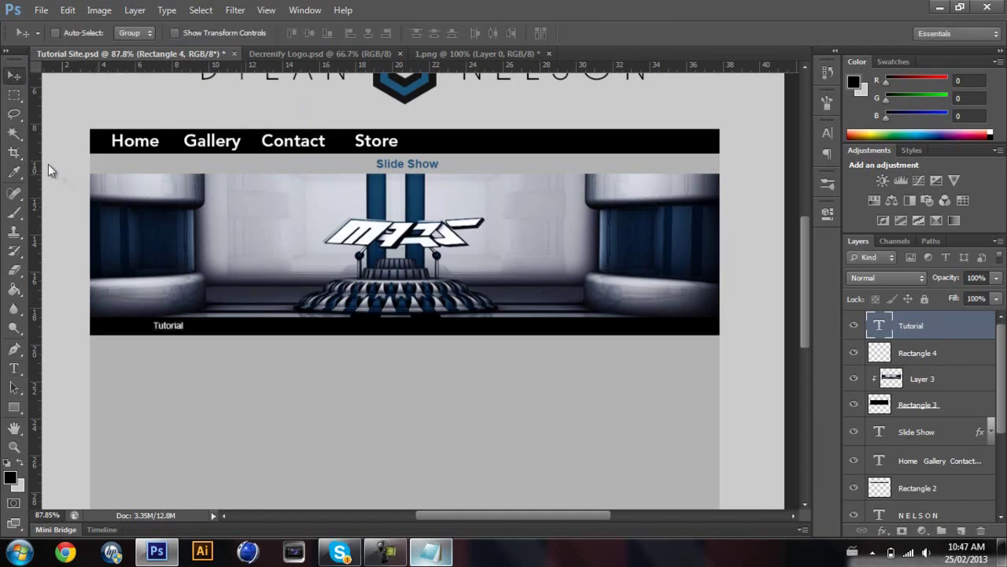
pyautogui.moveTo(178, 334); pyautogui.dragTo(122, 333)
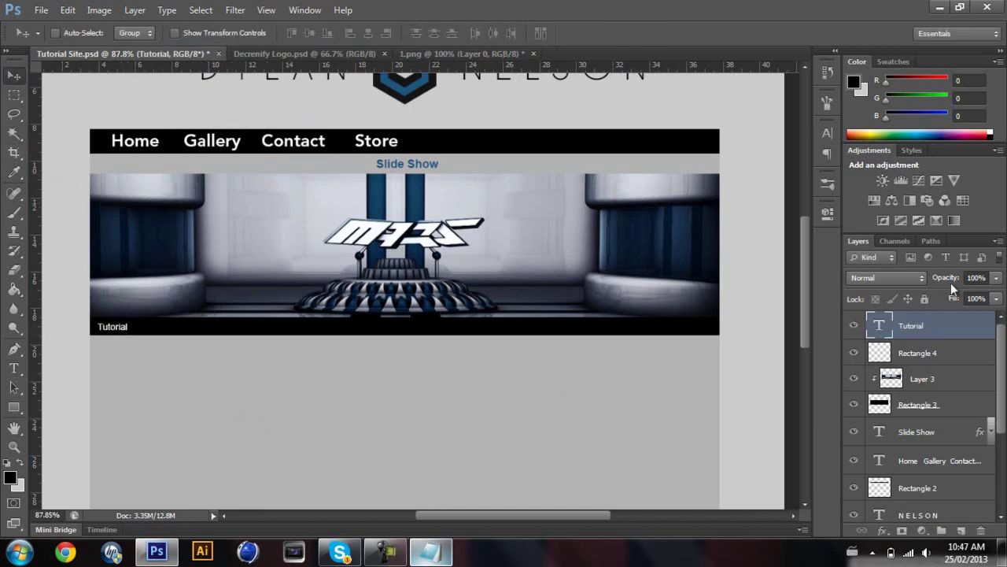
# Step: Lower the opacity of the caption bar's layer, Rectangle 4, to 61%
pyautogui.moveTo(951, 284); pyautogui.dragTo(920, 281)
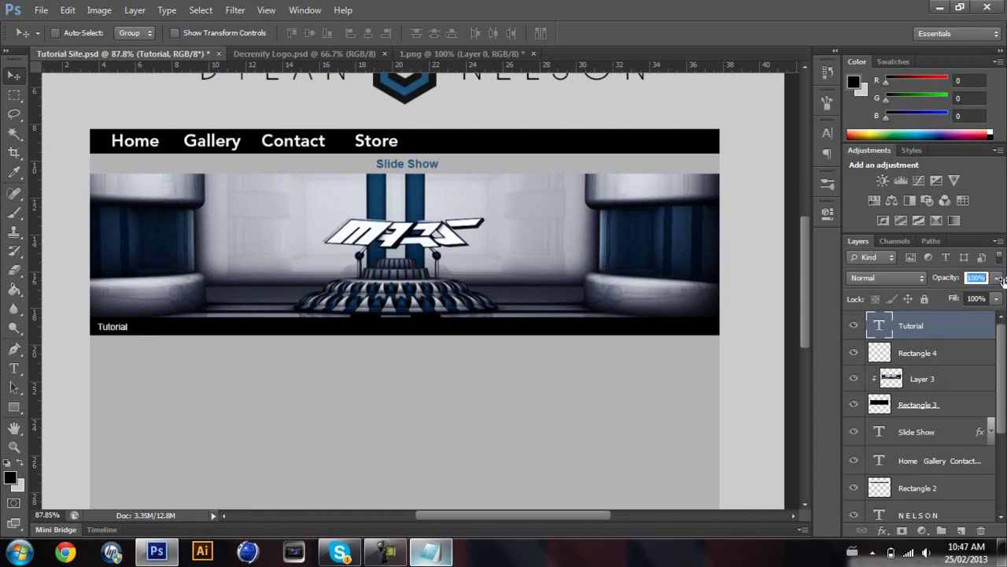
pyautogui.click(940, 355)
pyautogui.moveTo(950, 282); pyautogui.dragTo(925, 283)
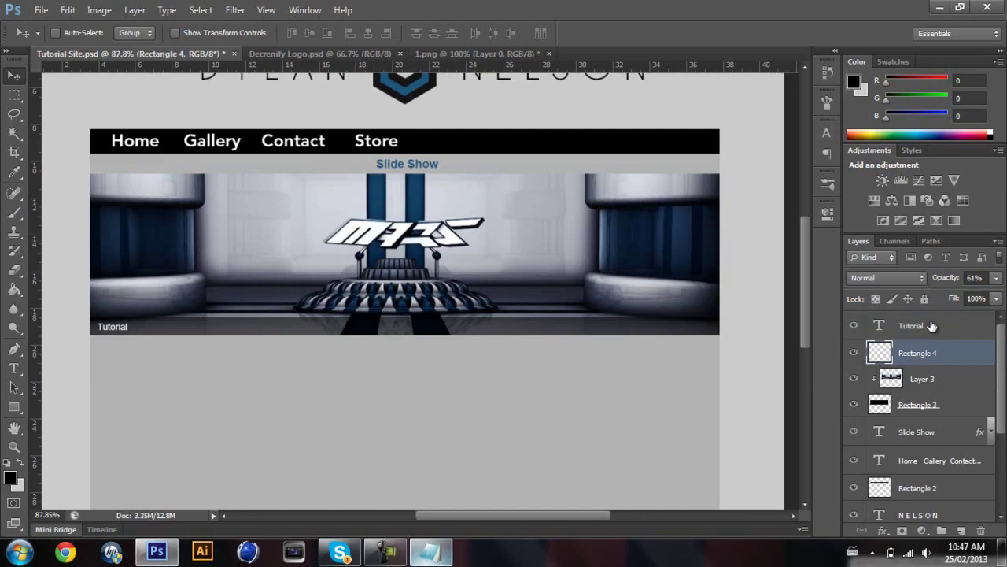
# Step: Show the guides and draw a black square about 134 × 134 px below the banner, starting at the second guide from the left
pyautogui.scroll(-2, 621, 317)
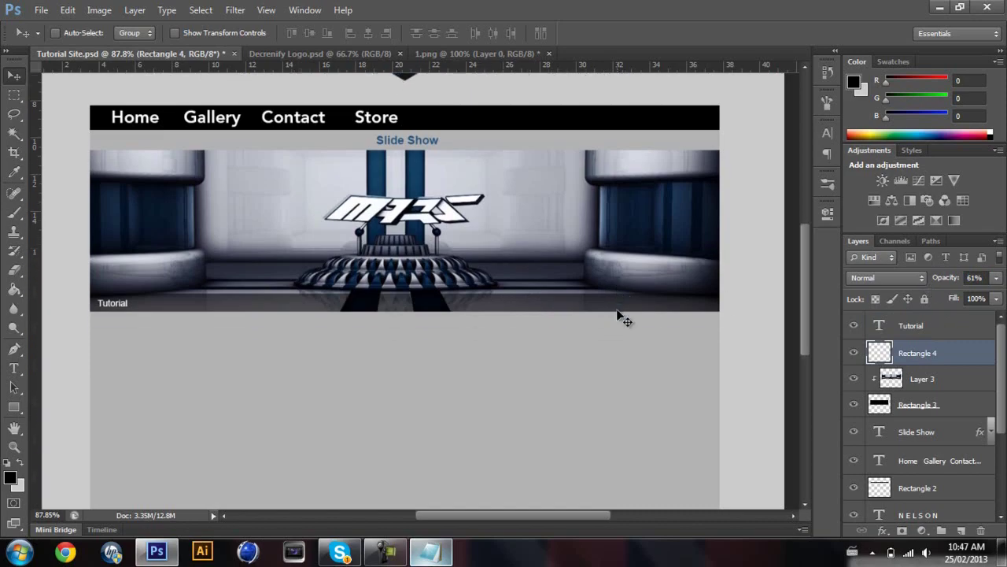
pyautogui.scroll(-2, 491, 306)
pyautogui.scroll(-1, 234, 308)
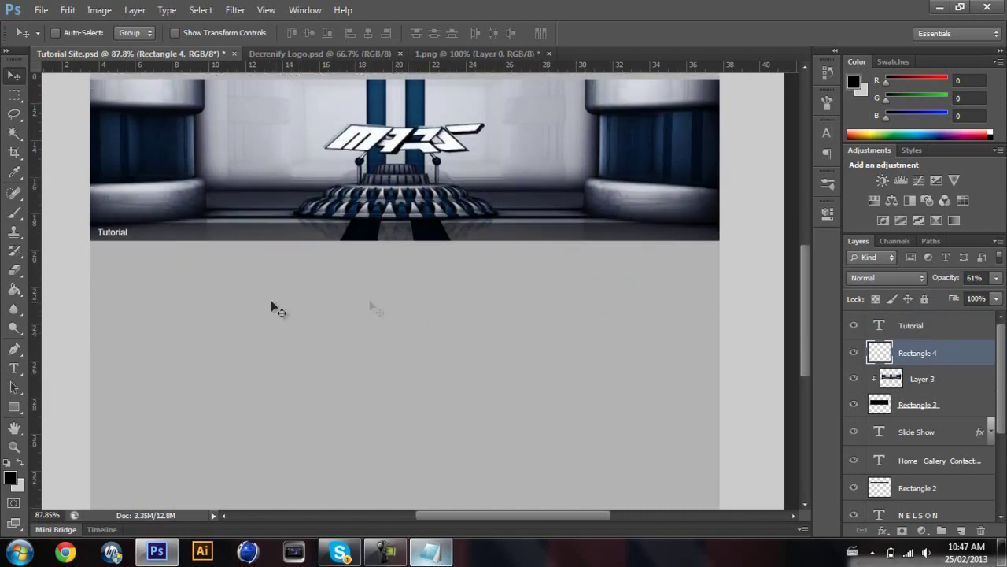
pyautogui.click(15, 408)
pyautogui.hotkey('ctrl', ';')
pyautogui.moveTo(106, 274); pyautogui.dragTo(188, 375)
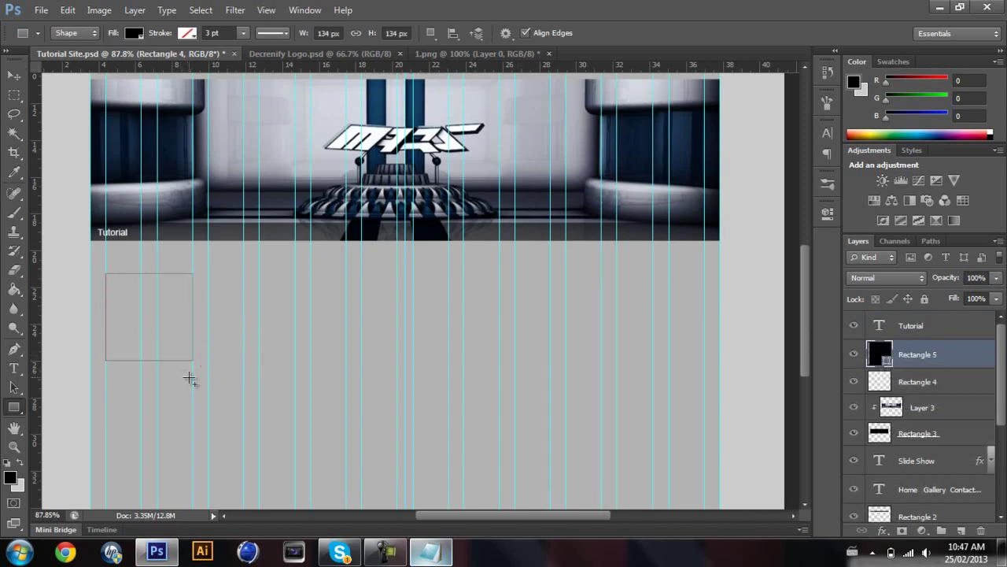
# Step: Rasterize the black square and move its layer above the "Tutorial" text layer
pyautogui.rightClick(950, 358)
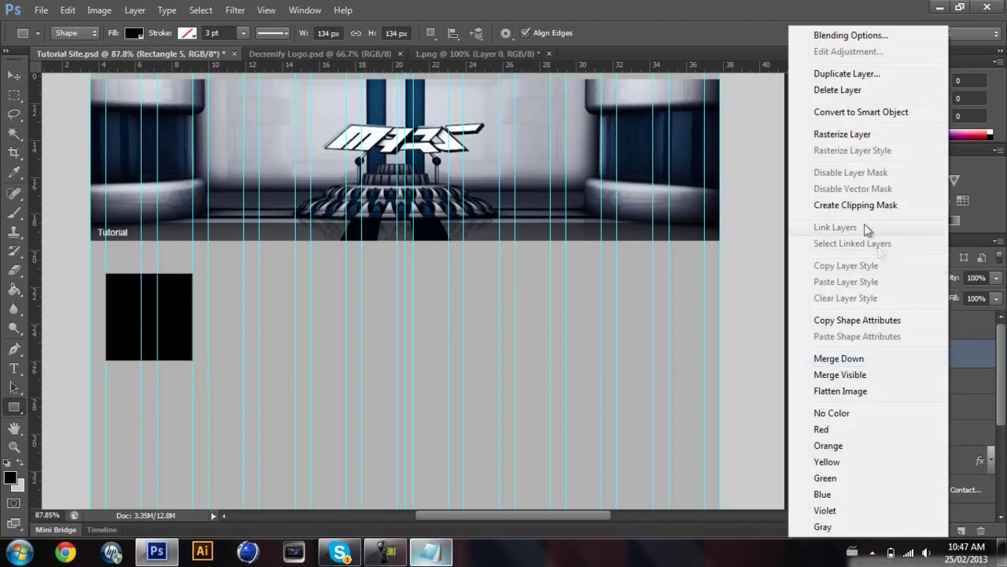
pyautogui.click(842, 135)
pyautogui.press('v')
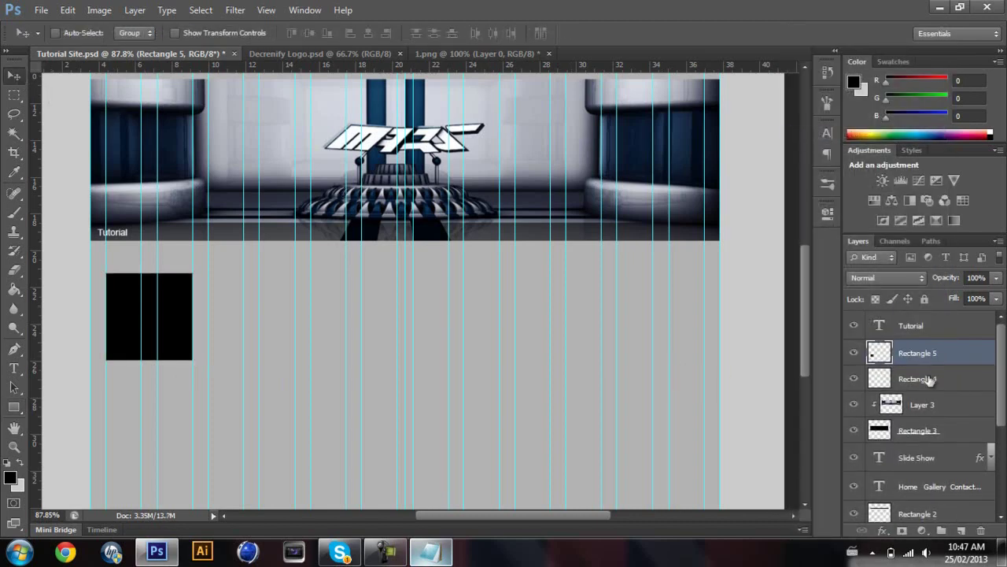
pyautogui.moveTo(936, 354); pyautogui.dragTo(930, 316)
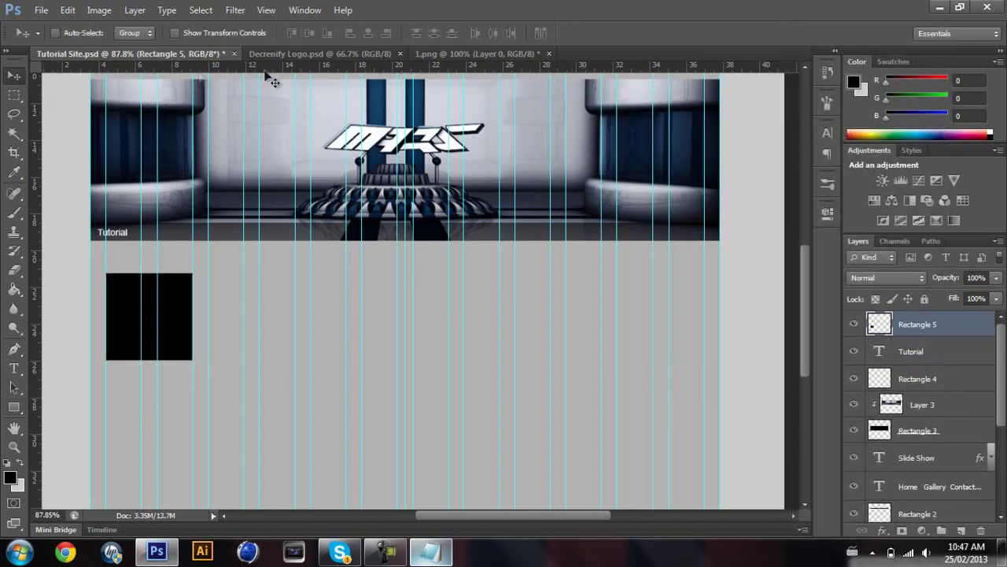
# Step: Open the portrait image pp from the images folder, inside Tutorial Site > Tutorial on the desktop
pyautogui.click(38, 11)
pyautogui.click(55, 40)
pyautogui.click(328, 195)
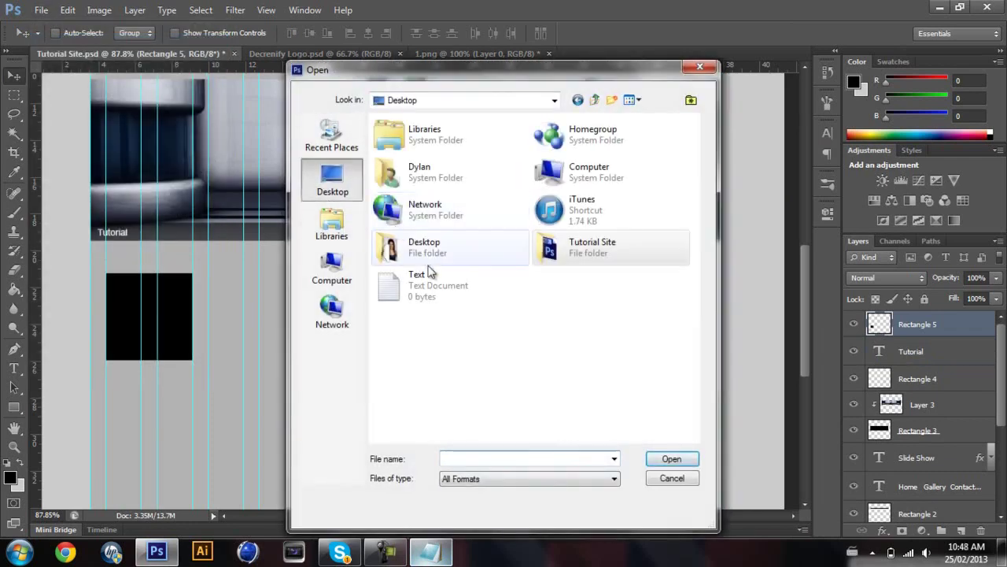
pyautogui.doubleClick(567, 250)
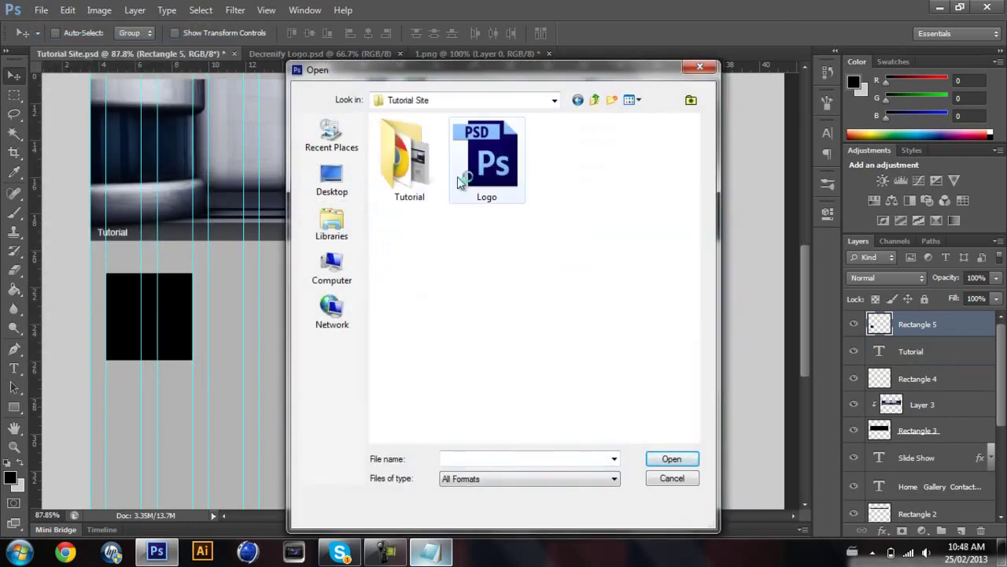
pyautogui.doubleClick(406, 161)
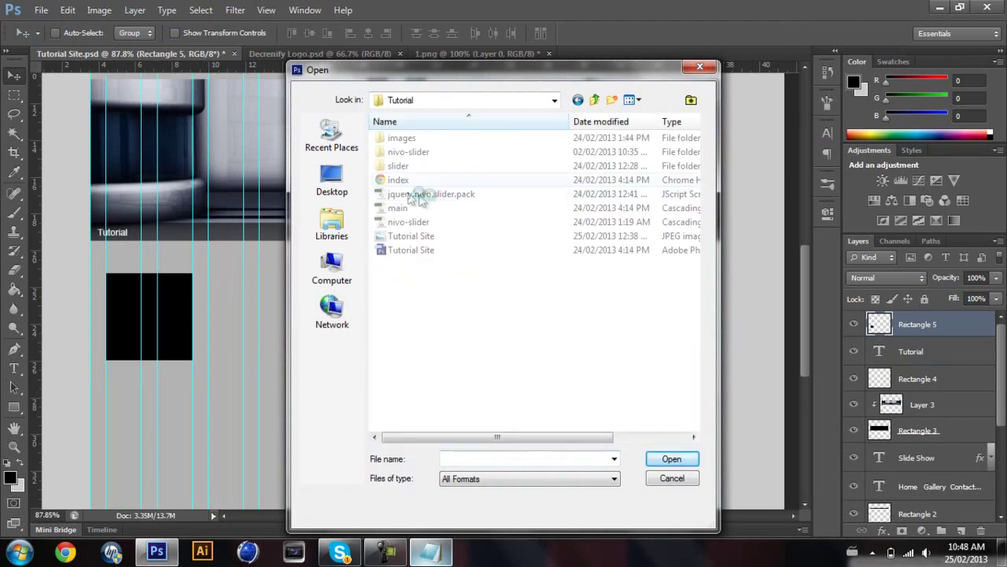
pyautogui.click(422, 139)
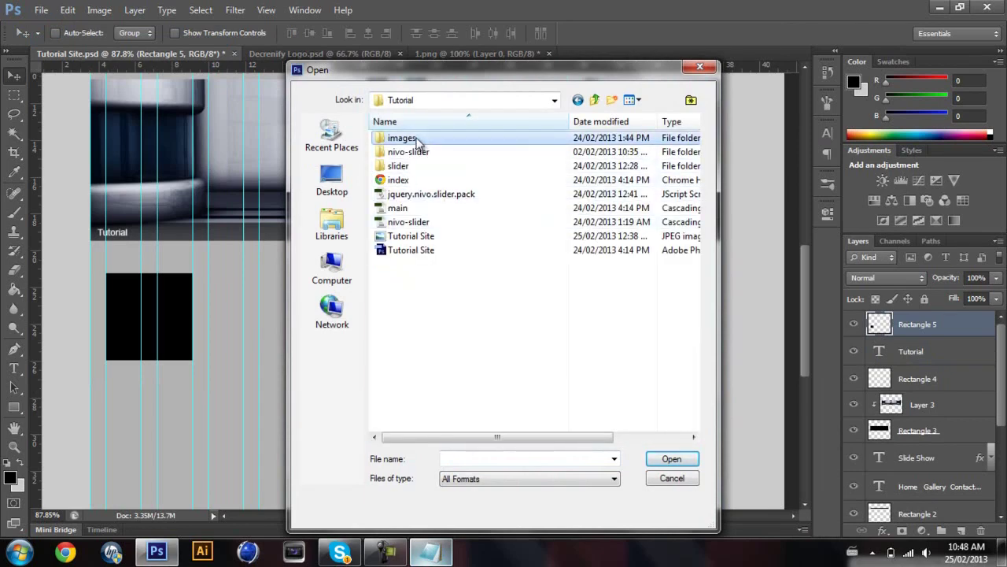
pyautogui.doubleClick(421, 140)
pyautogui.click(437, 236)
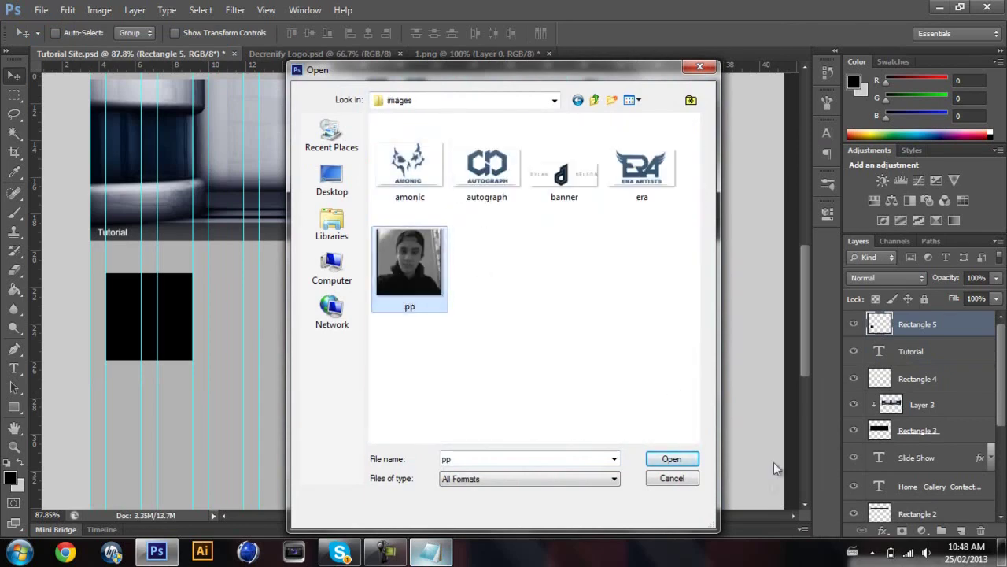
pyautogui.click(685, 463)
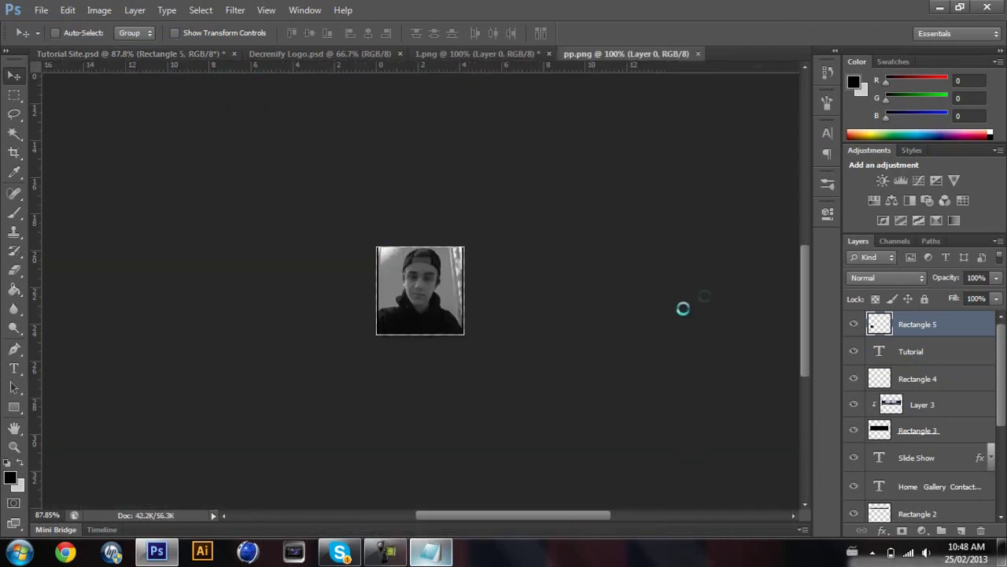
# Step: Move the portrait image into Tutorial Site.psd over the black square and clip it to that square
pyautogui.press('Delete')
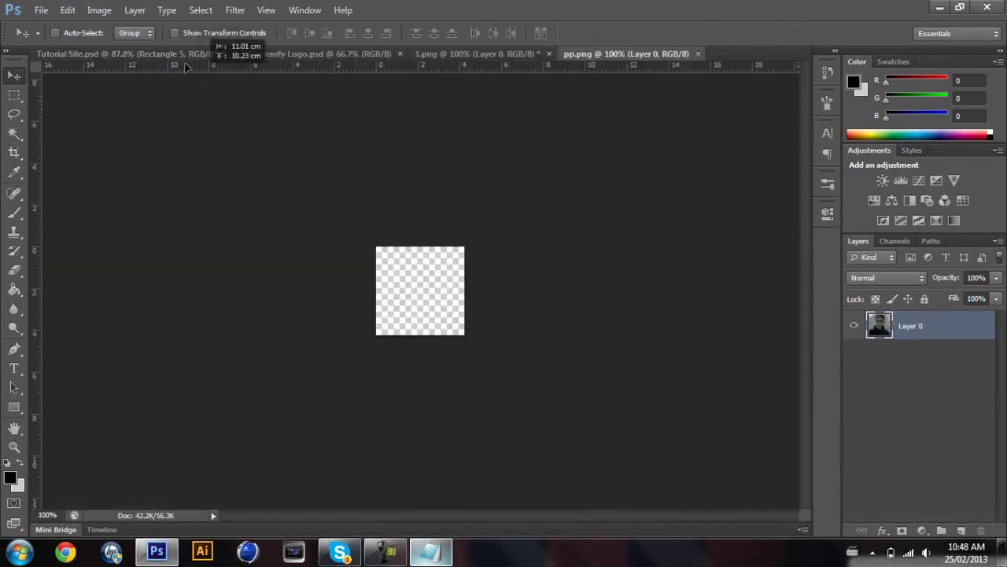
pyautogui.moveTo(178, 57); pyautogui.dragTo(173, 291)
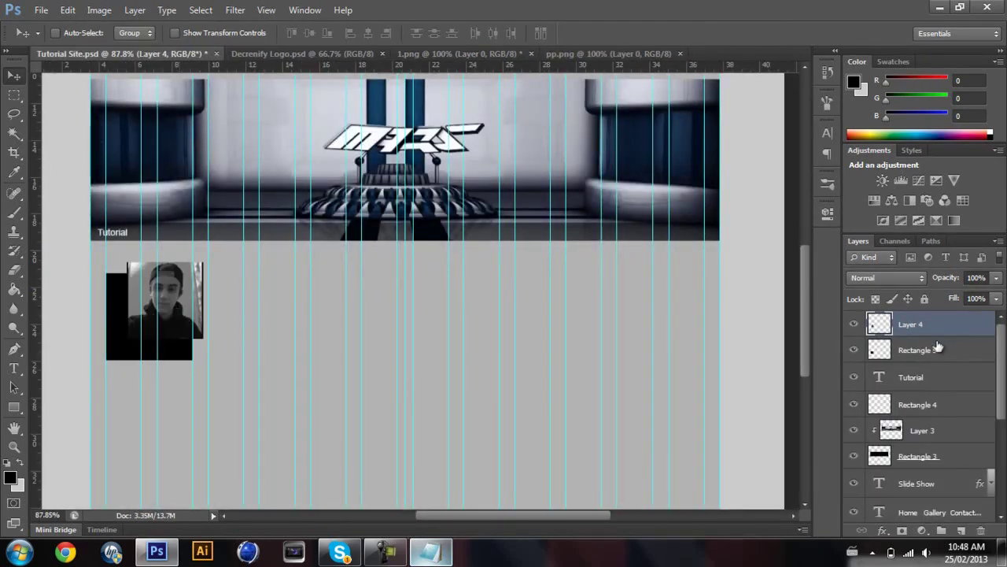
pyautogui.keyDown('alt'); pyautogui.click(929, 334); pyautogui.keyUp('alt')
# Step: Center the clipped portrait within the black square so an even black border surrounds it
pyautogui.moveTo(174, 301); pyautogui.dragTo(164, 313)
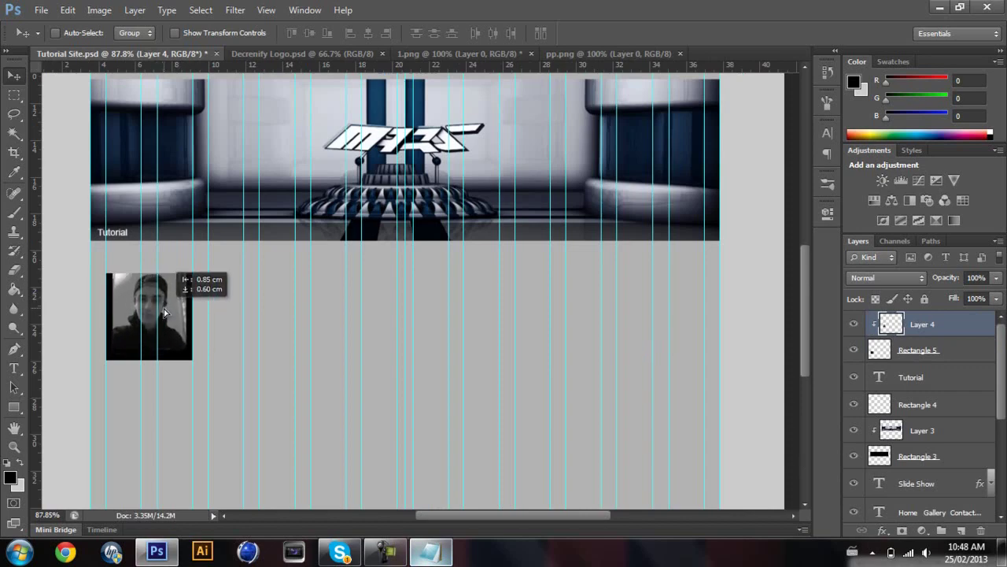
pyautogui.press('Down')
pyautogui.press('Down')
pyautogui.press('Down')
pyautogui.press('Down')
pyautogui.press('Down')
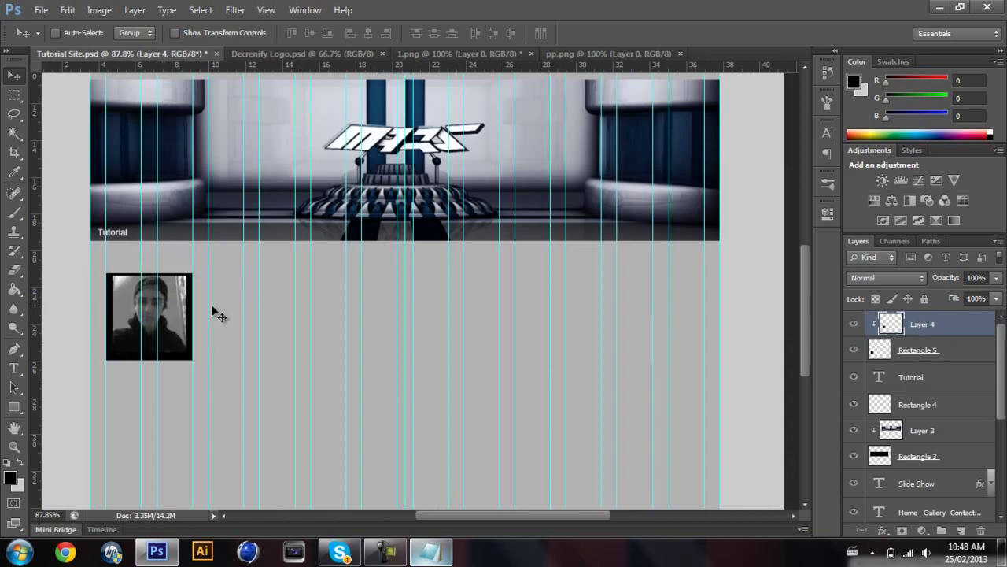
pyautogui.press('Down')
pyautogui.press('Down')
pyautogui.press('Left')
pyautogui.press('Up')
pyautogui.press('Right')
pyautogui.press('Down')
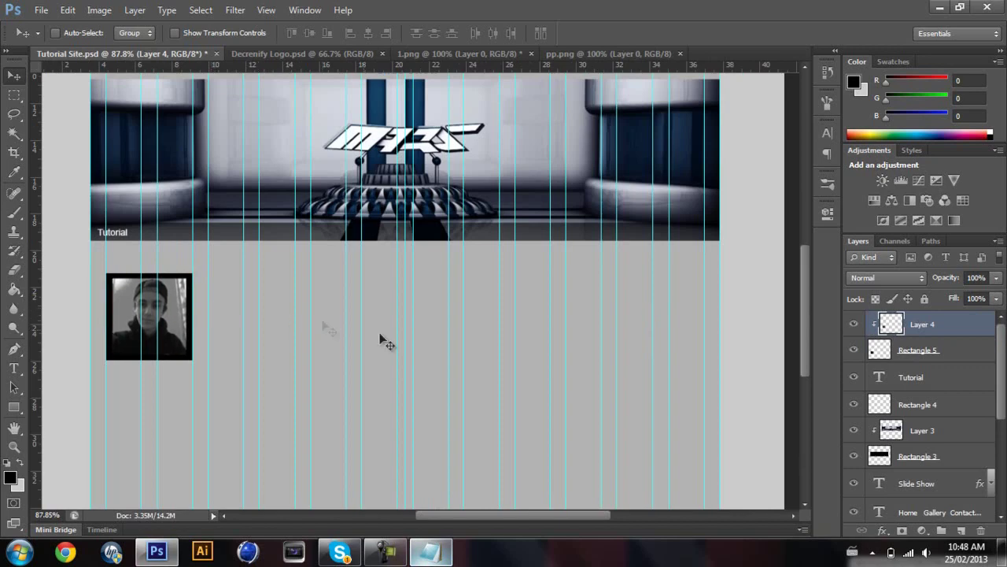
# Step: Add the text "About Me" to the right of the portrait, level with its upper part
pyautogui.click(14, 367)
pyautogui.click(219, 292)
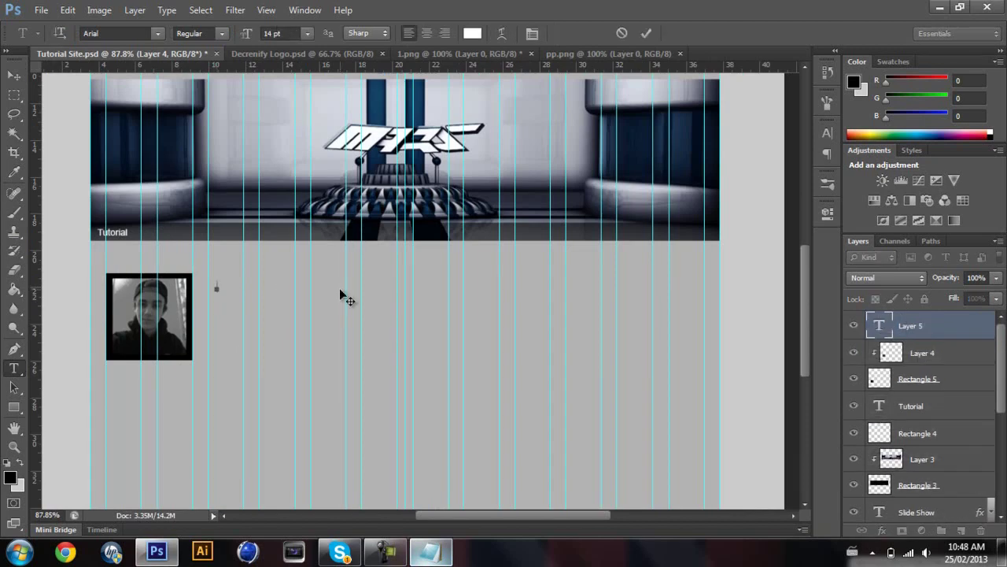
pyautogui.write('About')
pyautogui.press('Left')
pyautogui.press('Left')
pyautogui.press('Left')
pyautogui.press('End')
pyautogui.write('Me')
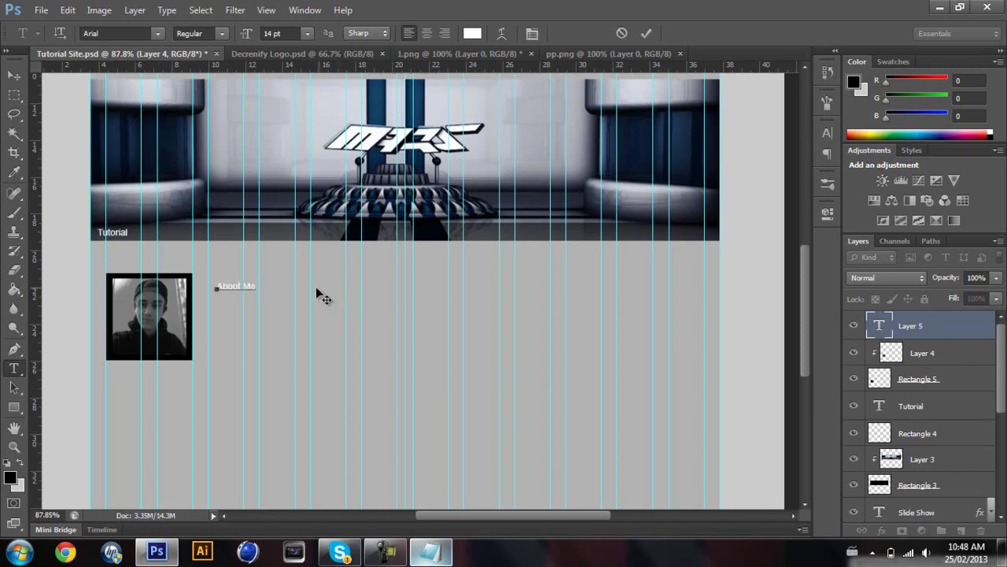
# Step: Set the font size of the "About Me" text to 24 pt
pyautogui.moveTo(262, 282); pyautogui.dragTo(214, 244)
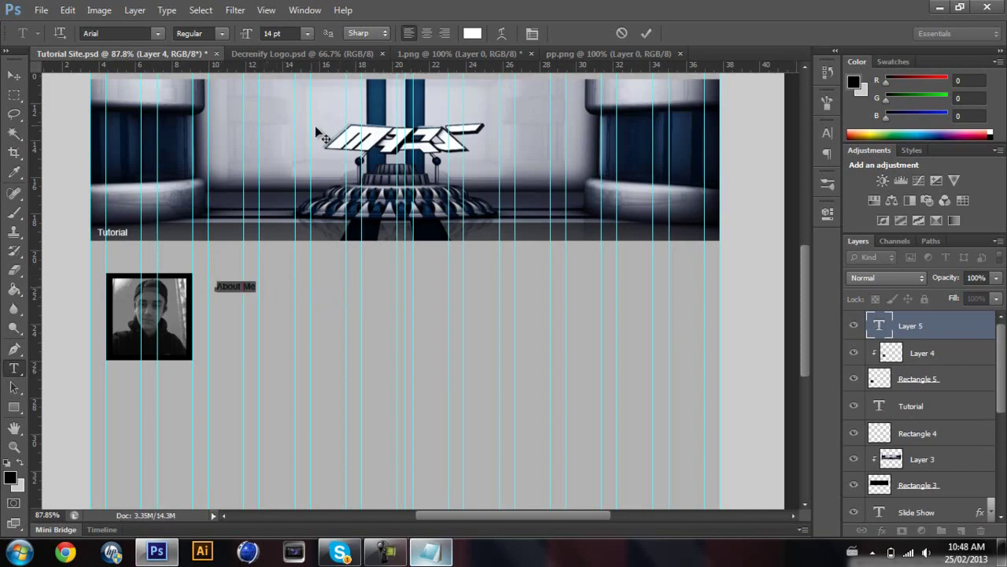
pyautogui.click(309, 34)
pyautogui.click(299, 218)
pyautogui.click(309, 37)
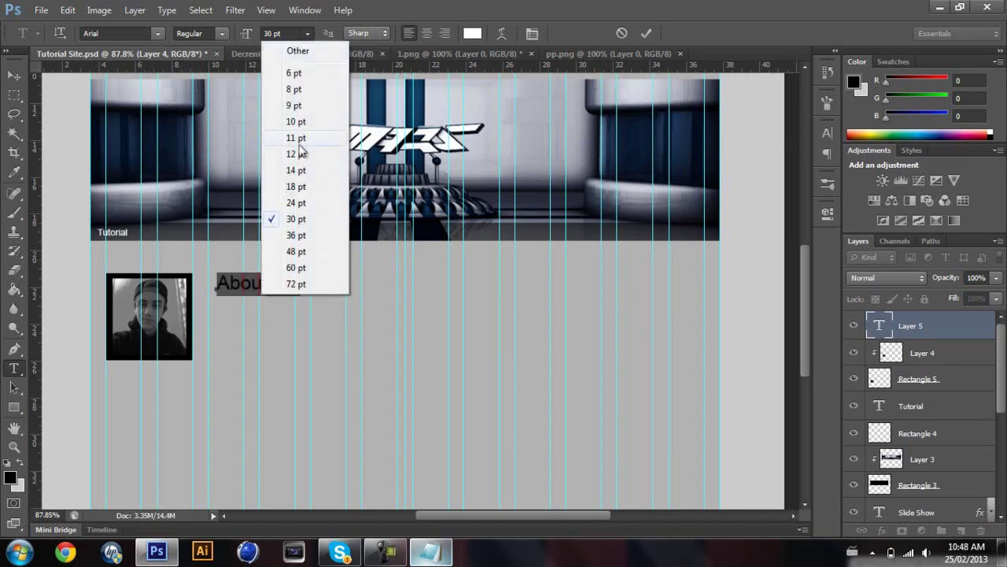
pyautogui.click(284, 203)
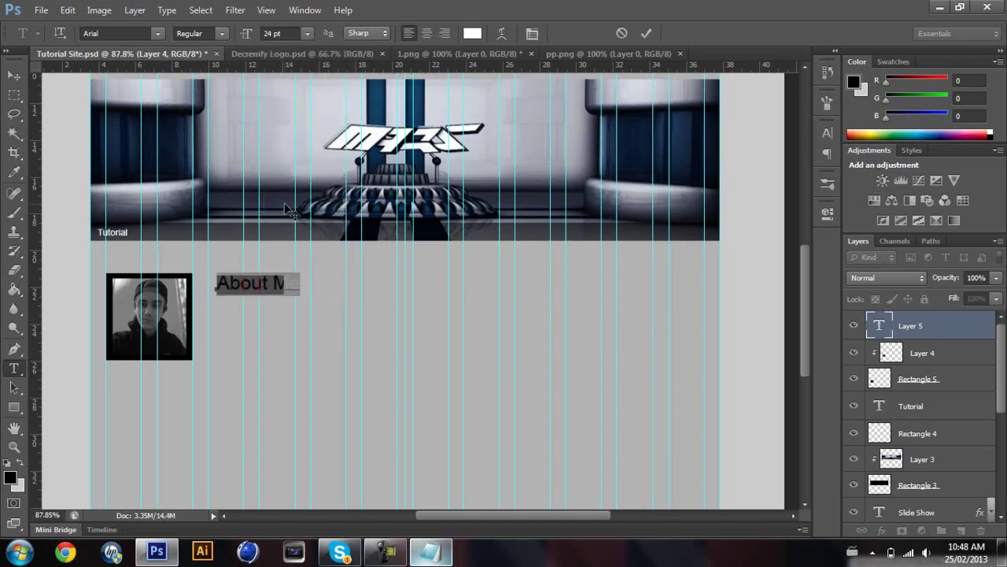
# Step: Set the "About Me" text's font style to Bold, keeping Arial, and commit the text edit
pyautogui.click(165, 35)
pyautogui.click(165, 36)
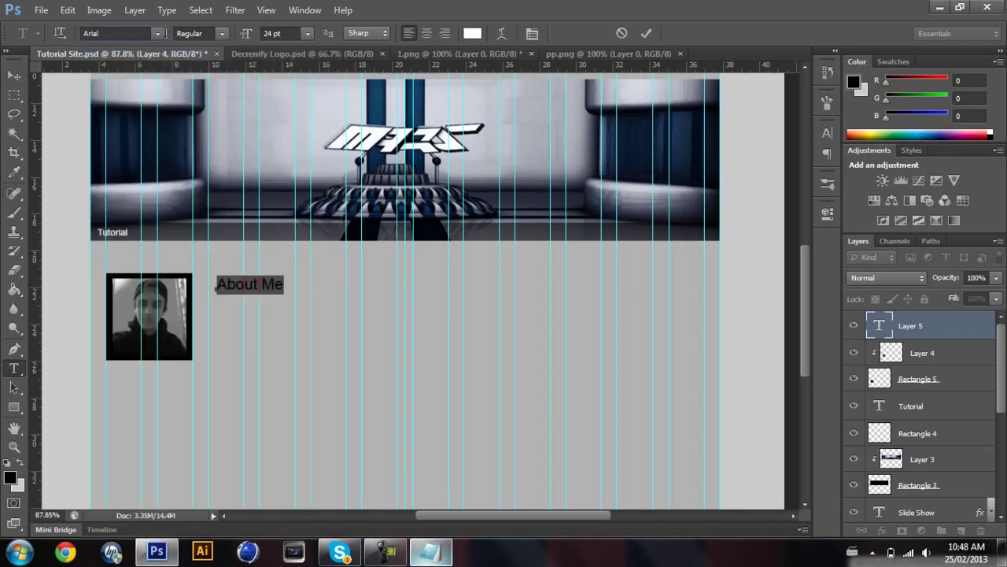
pyautogui.click(223, 36)
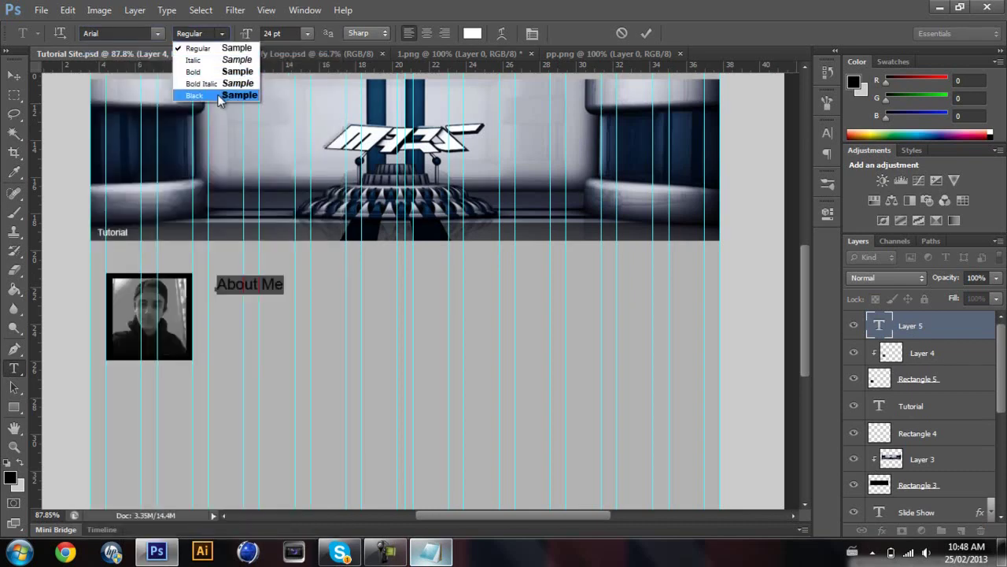
pyautogui.click(219, 98)
pyautogui.click(223, 34)
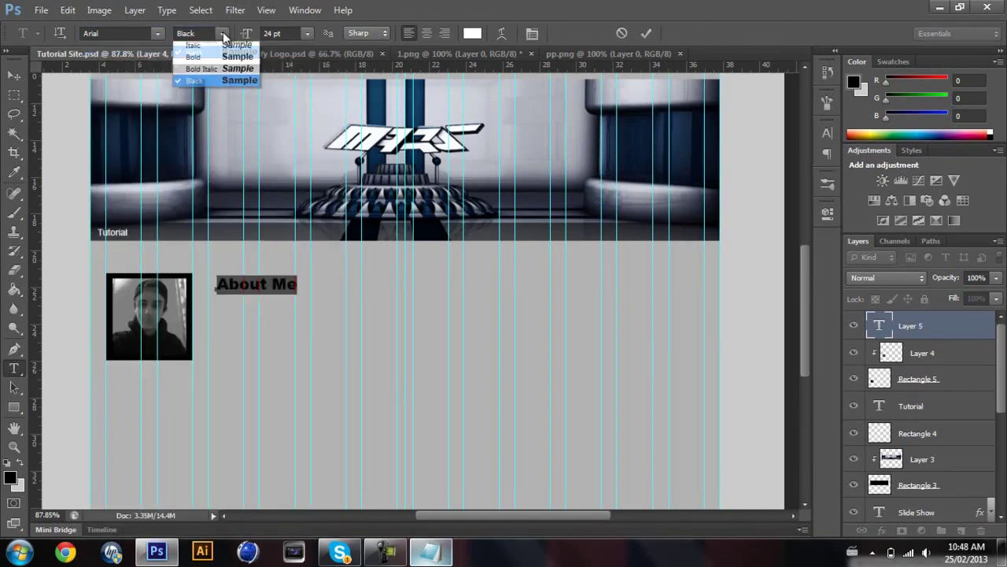
pyautogui.click(231, 73)
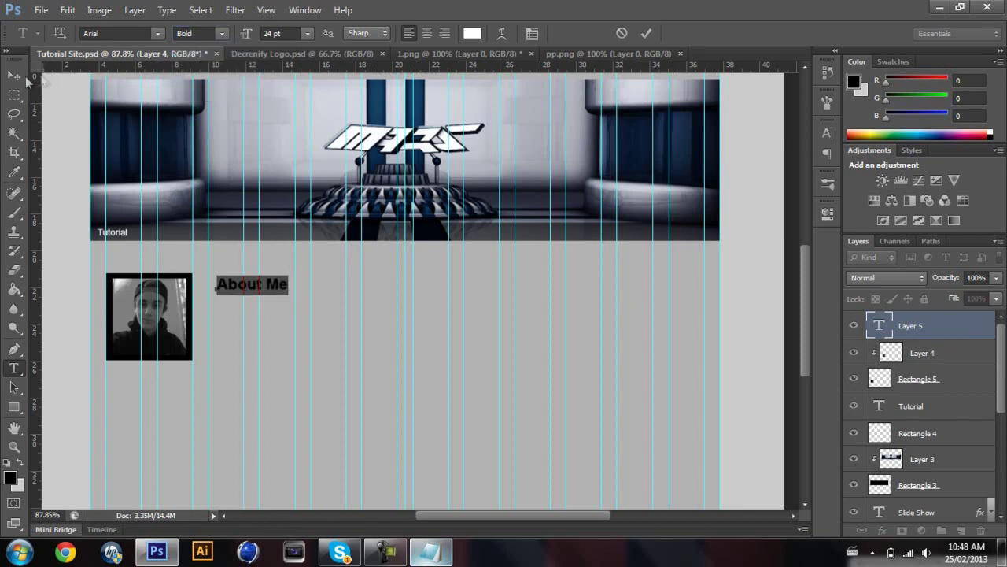
pyautogui.click(14, 76)
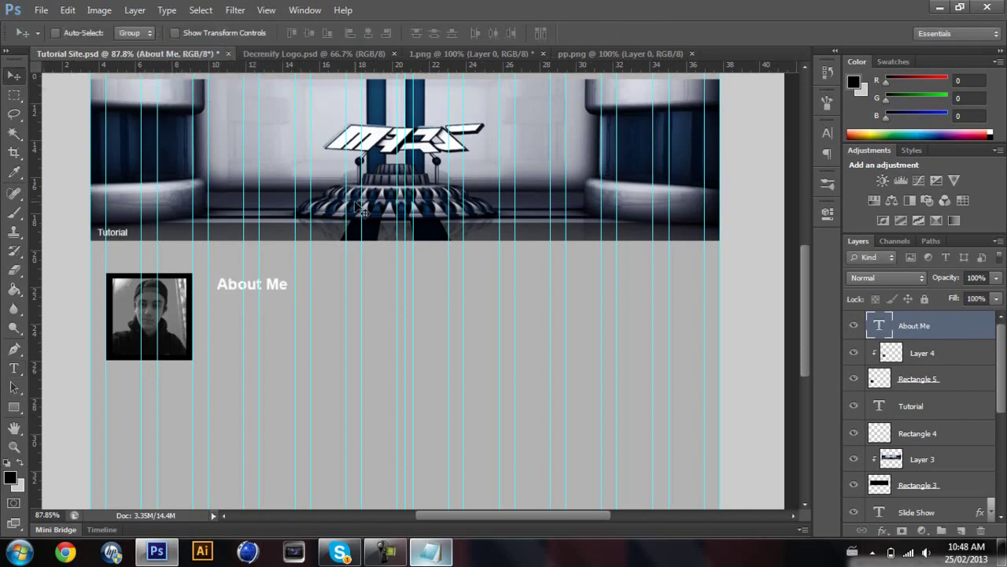
# Step: Scale the "About Me" heading down to about 77% of its size with Free Transform
pyautogui.hotkey('ctrl', 't')
pyautogui.moveTo(287, 276); pyautogui.dragTo(280, 280)
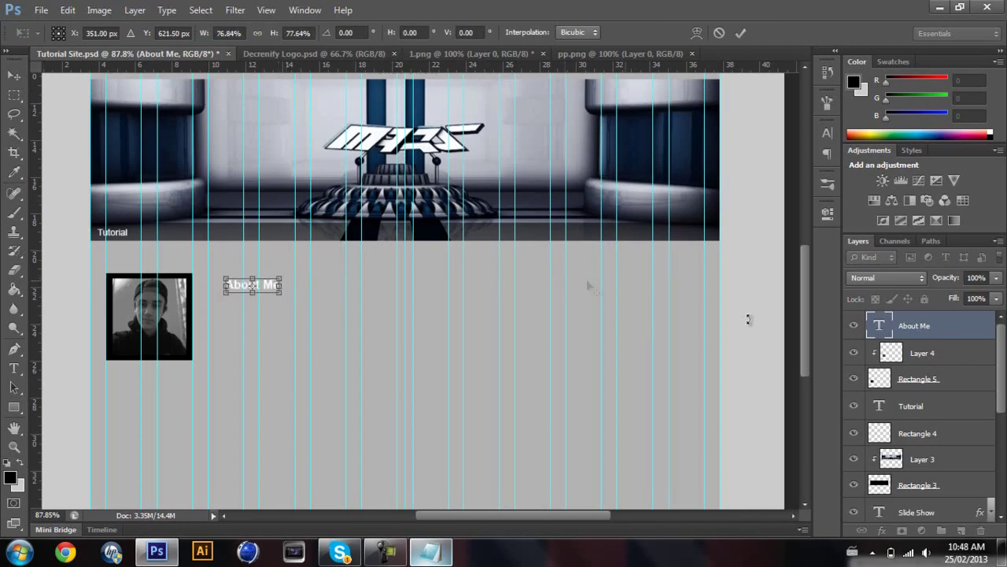
pyautogui.press('Return')
# Step: Copy the layer style of the Slide Show text layer and paste it onto the About Me layer
pyautogui.scroll(-2, 961, 423)
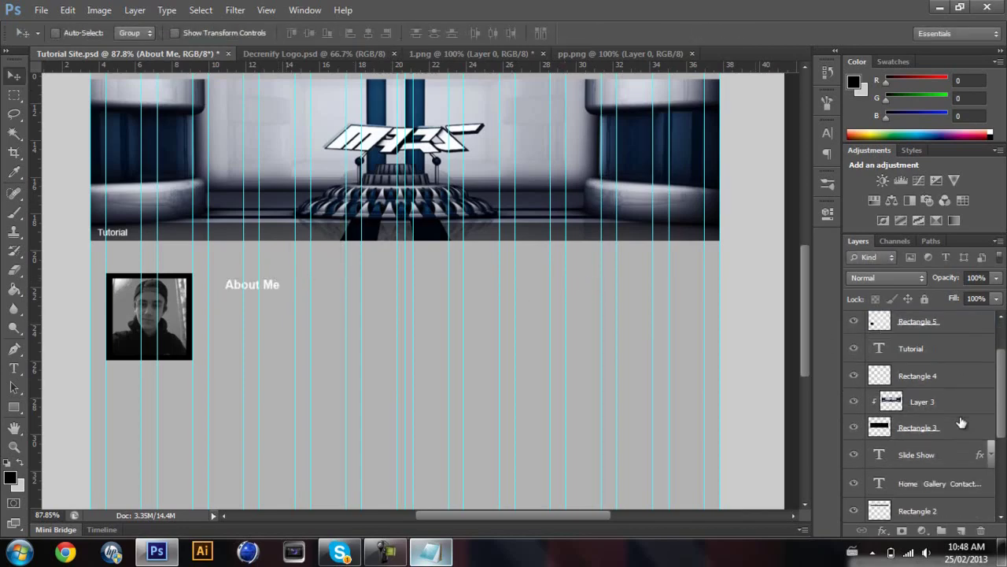
pyautogui.scroll(-1, 943, 448)
pyautogui.click(945, 454)
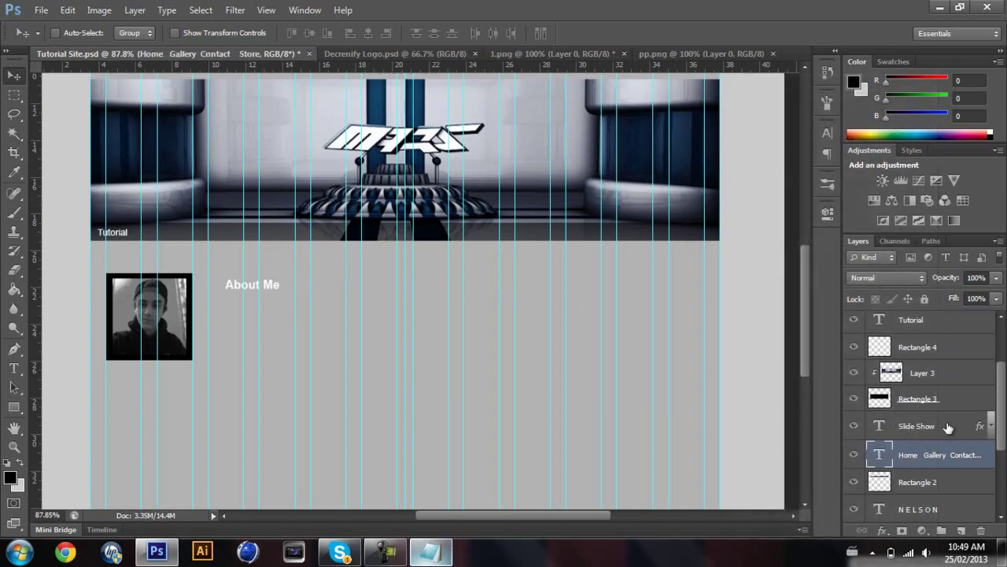
pyautogui.rightClick(947, 423)
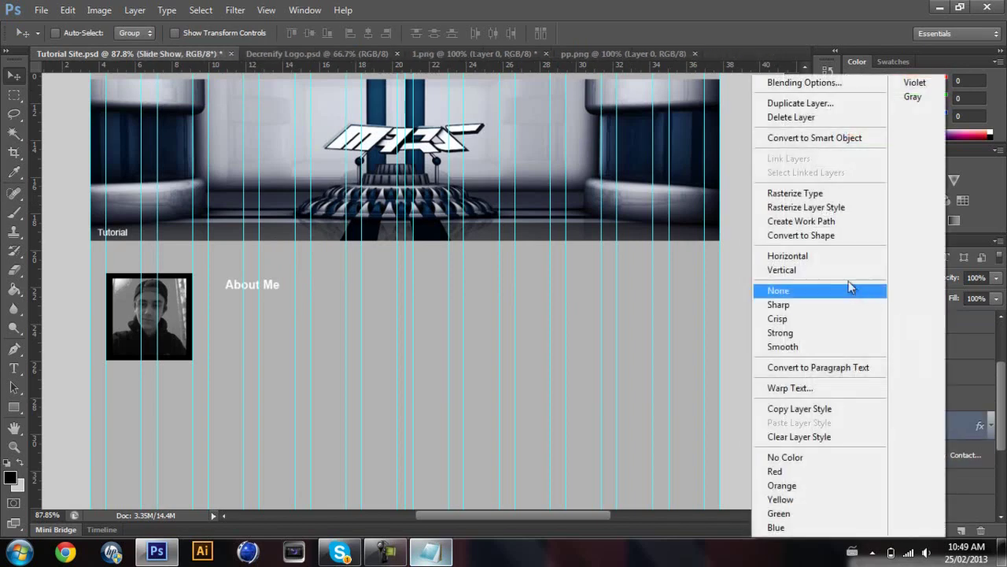
pyautogui.click(819, 410)
pyautogui.scroll(3, 945, 377)
pyautogui.click(946, 328)
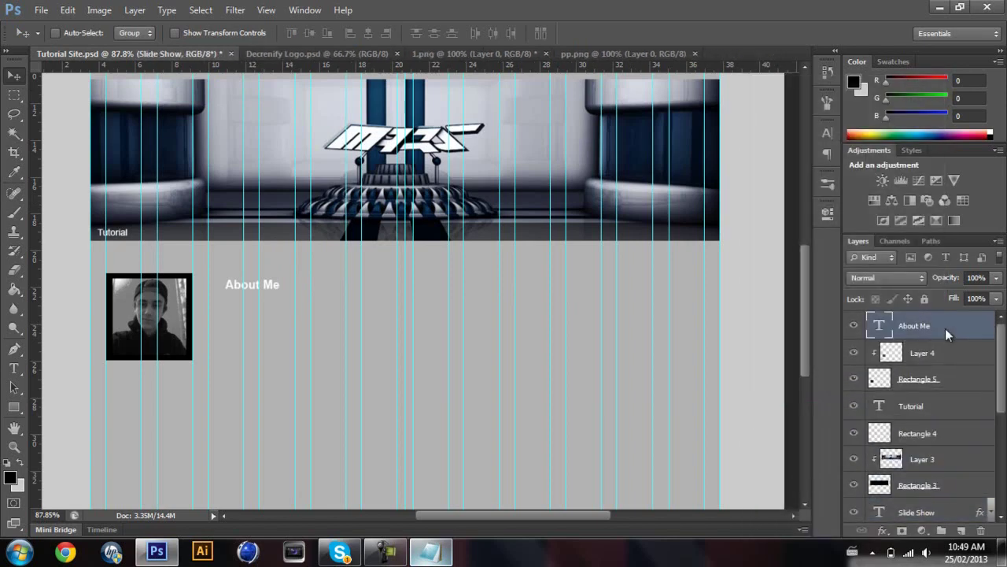
pyautogui.rightClick(946, 328)
pyautogui.click(806, 423)
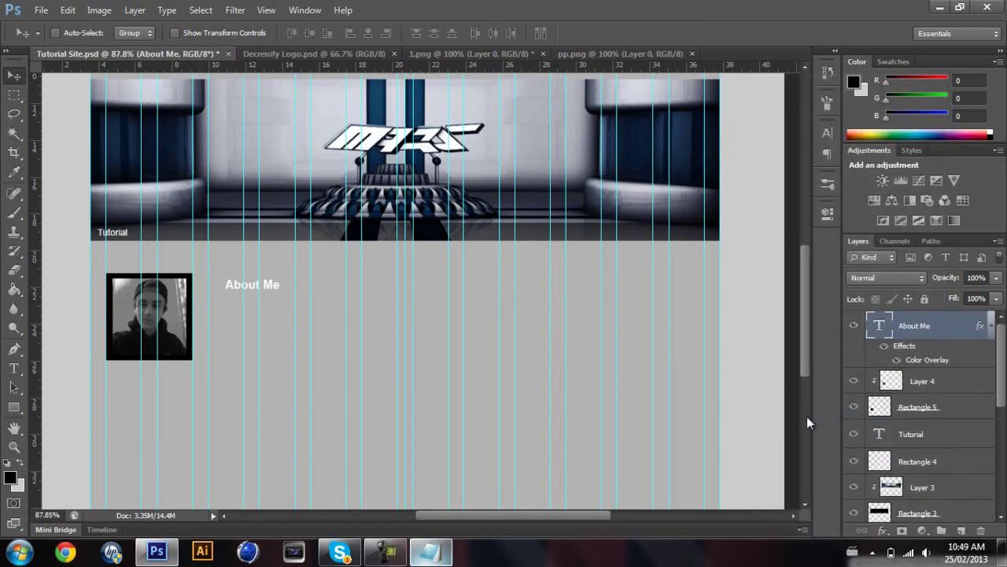
# Step: Nudge the "About Me" heading closer to the portrait so its left edge lines up with the nearest vertical guide
pyautogui.hotkey('shift', 'Left')
pyautogui.hotkey('shift', 'Left')
pyautogui.hotkey('shift', 'Left')
pyautogui.press('Right')
pyautogui.press('Right')
pyautogui.press('Right')
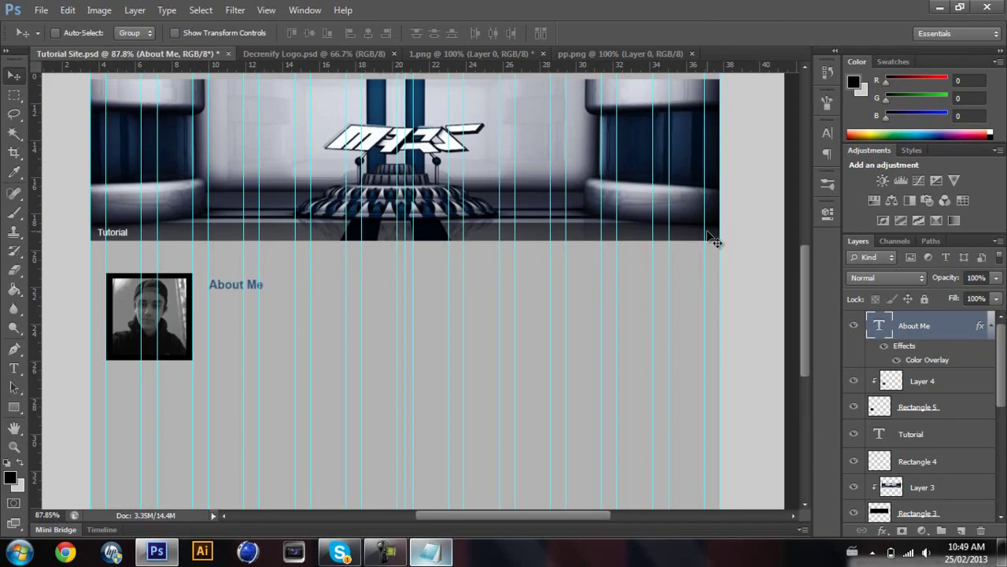
# Step: Duplicate the "About Me" heading layer and move the copy about 40 px straight down
pyautogui.hotkey('ctrl', 'j')
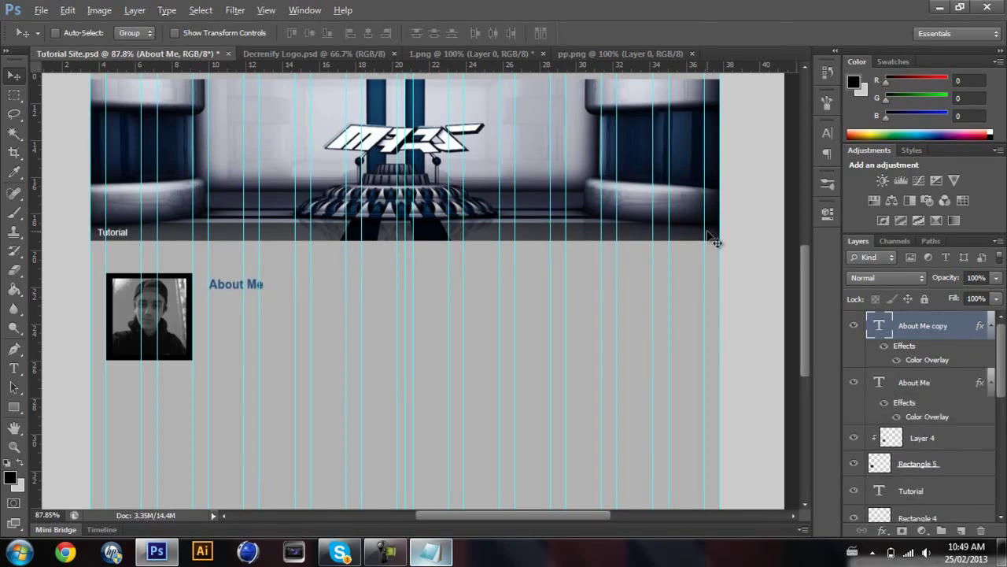
pyautogui.hotkey('shift', 'Down')
pyautogui.hotkey('shift', 'Down')
pyautogui.hotkey('shift', 'Down')
pyautogui.hotkey('shift', 'Down')
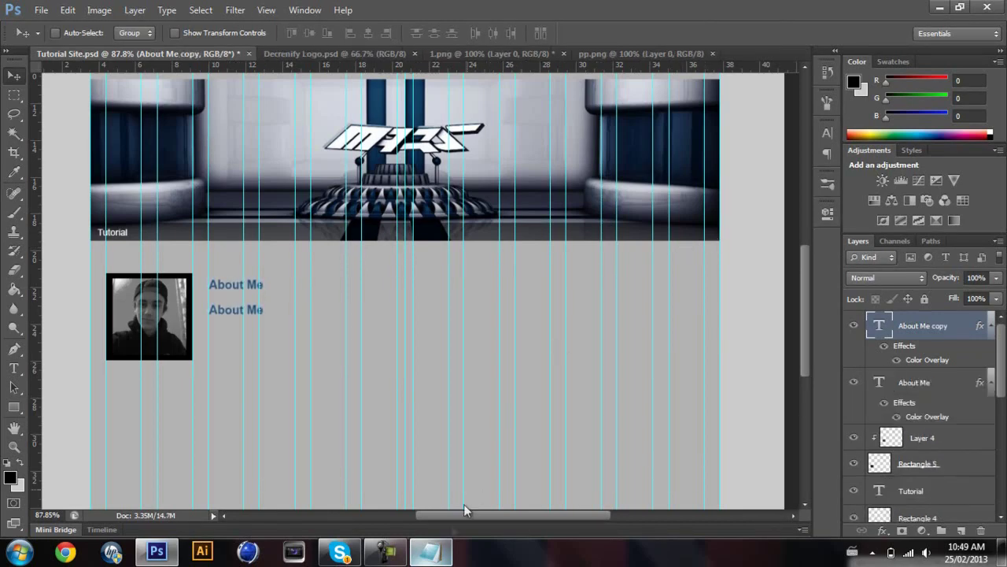
# Step: Copy the About me paragraph from the Text file in Notepad and replace the duplicated heading's text with it in Photoshop
pyautogui.click(431, 551)
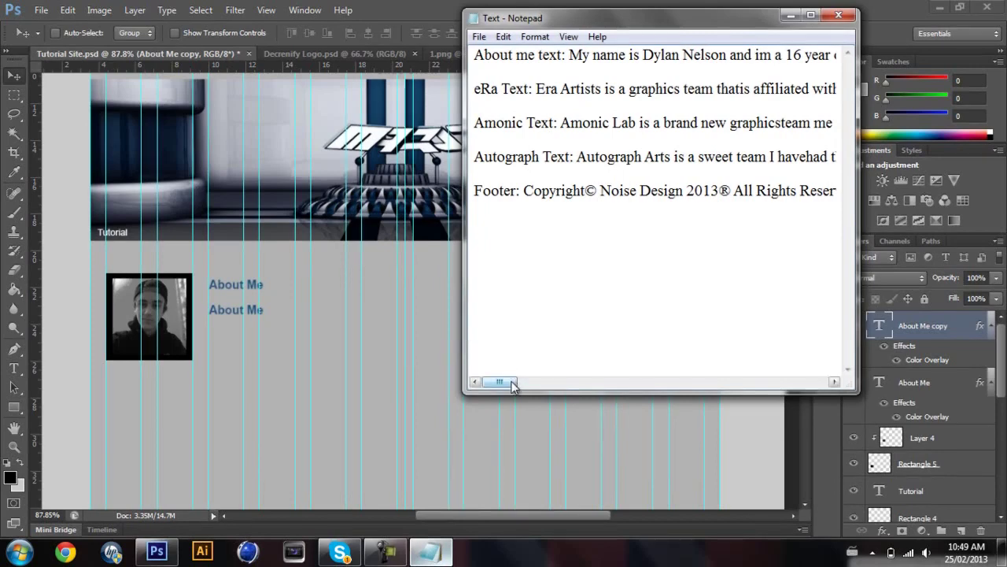
pyautogui.moveTo(570, 59); pyautogui.dragTo(982, 51)
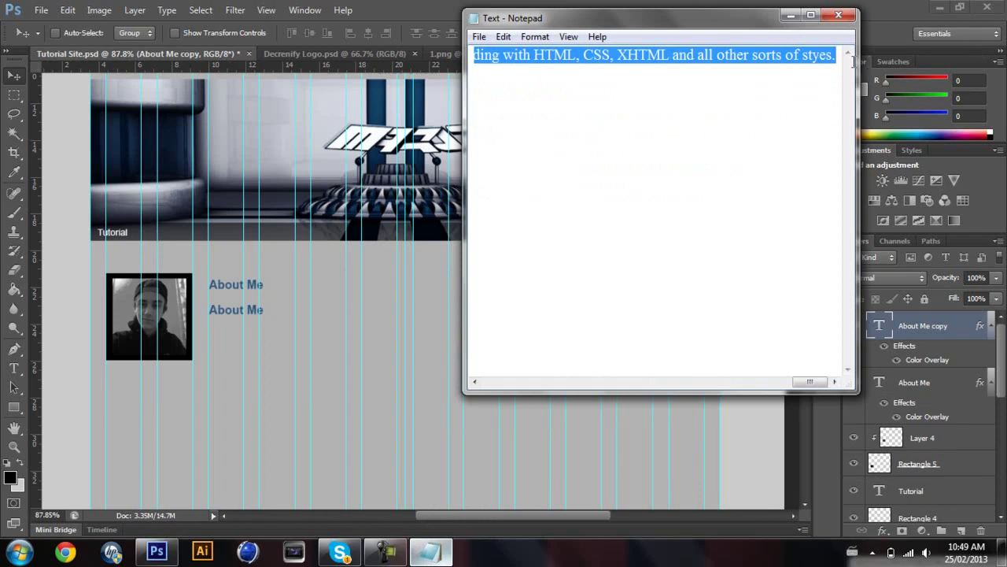
pyautogui.click(268, 312)
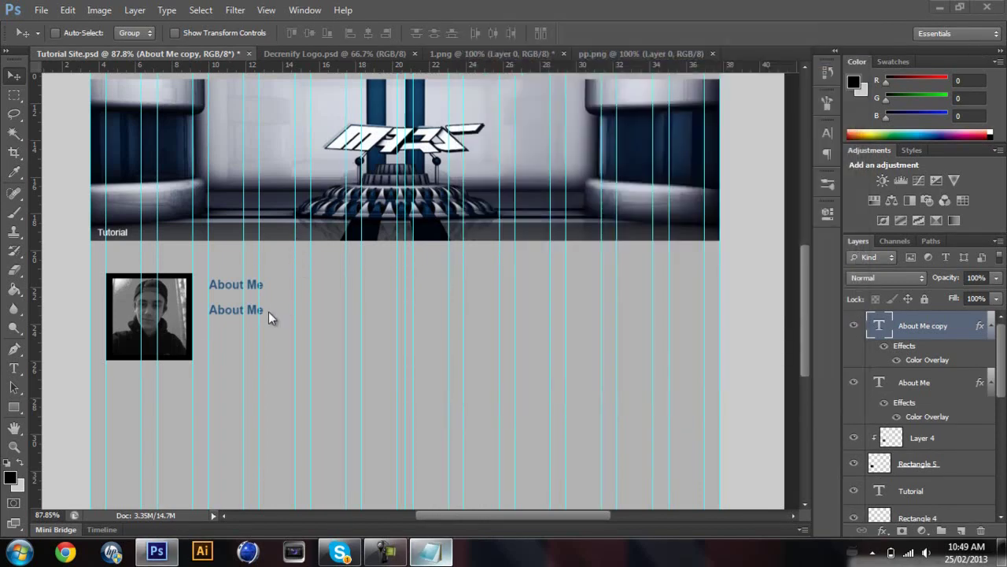
pyautogui.press('t')
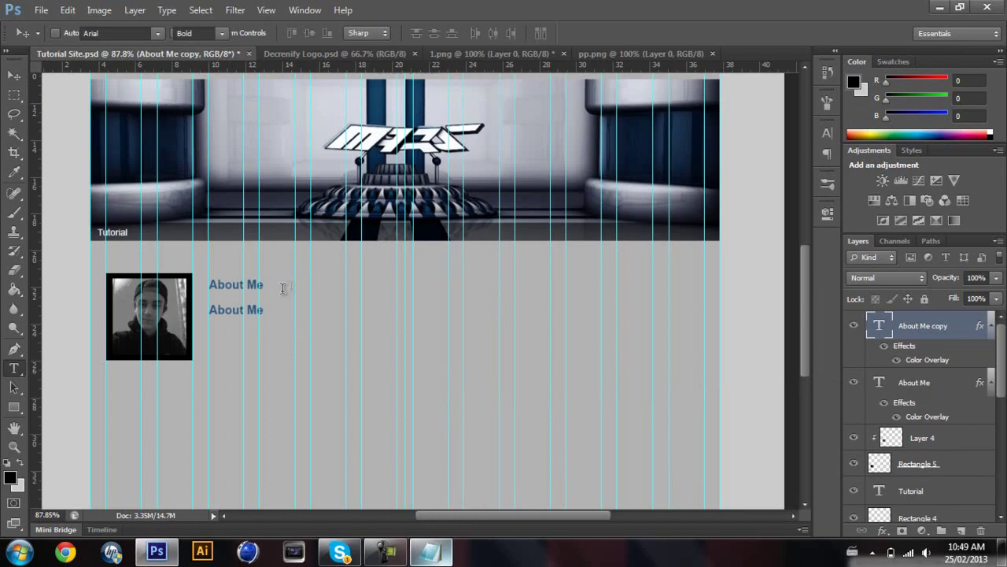
pyautogui.moveTo(208, 310); pyautogui.dragTo(257, 312)
pyautogui.hotkey('ctrl', 'v')
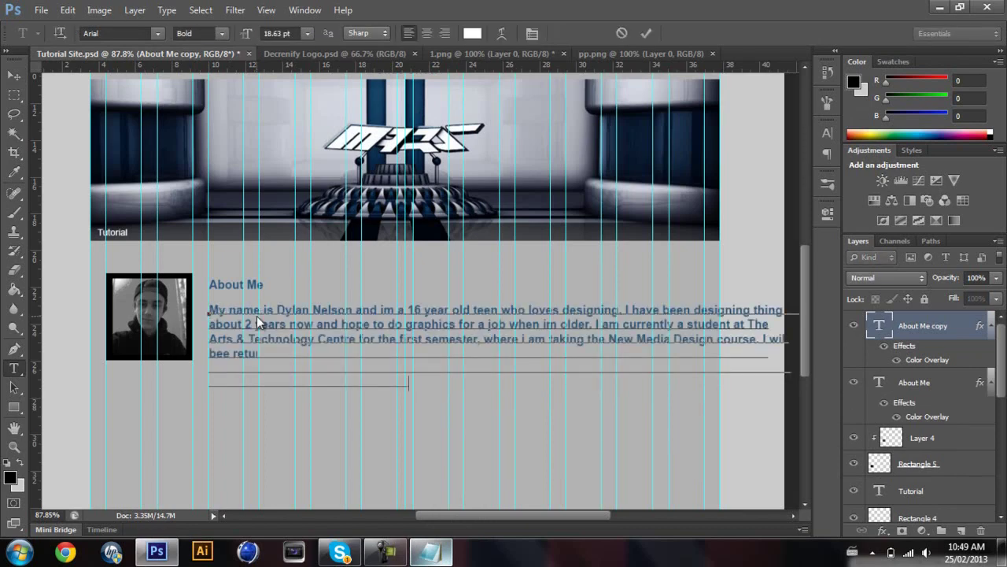
# Step: Set the font size of the whole About Me paragraph to 14 pt and commit the edit
pyautogui.moveTo(413, 382); pyautogui.dragTo(211, 302)
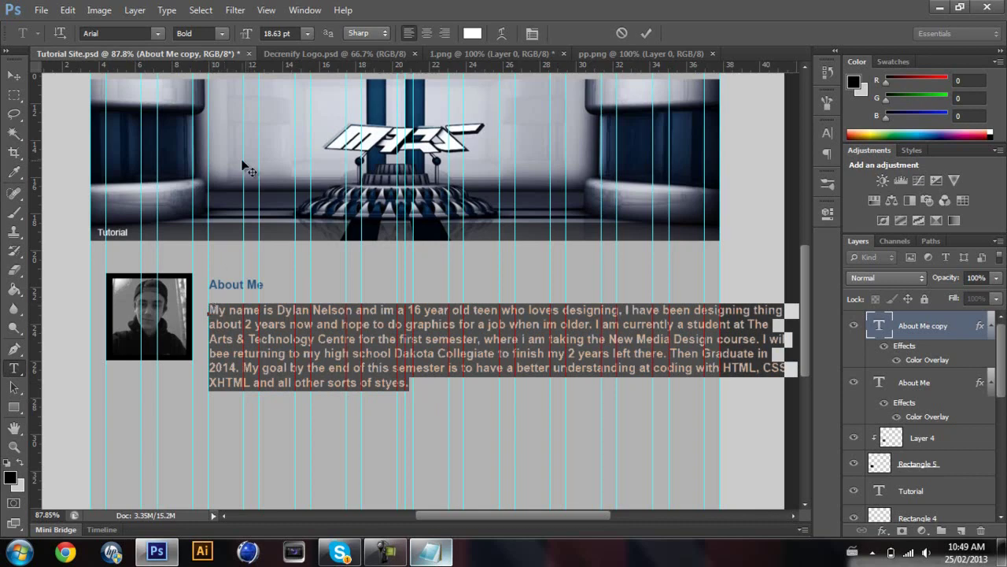
pyautogui.click(308, 33)
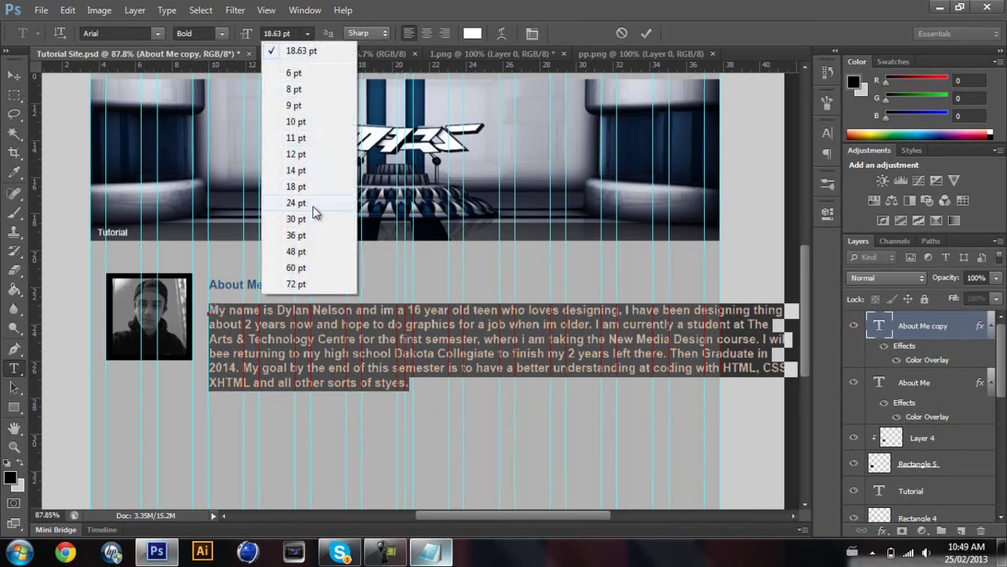
pyautogui.click(306, 173)
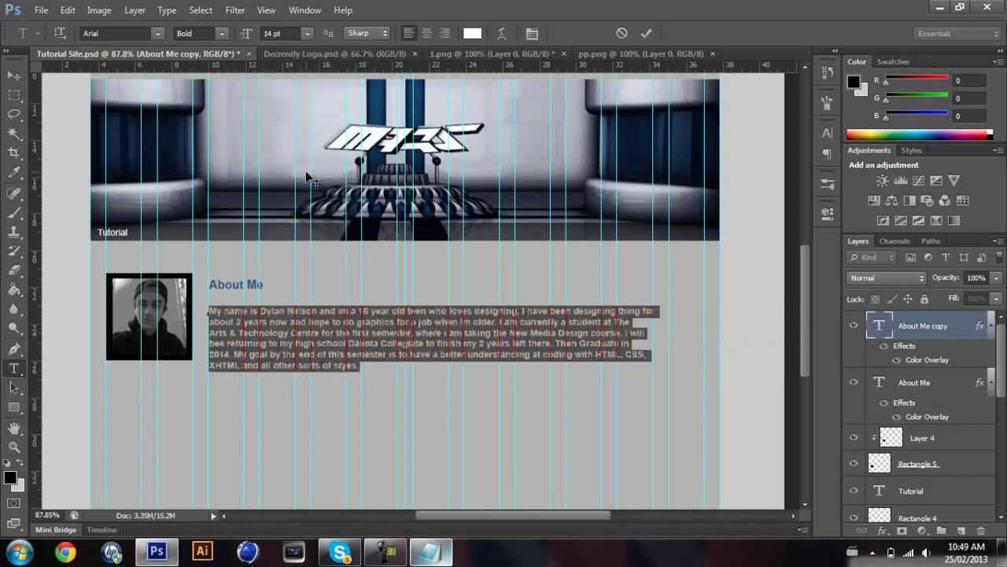
pyautogui.click(14, 75)
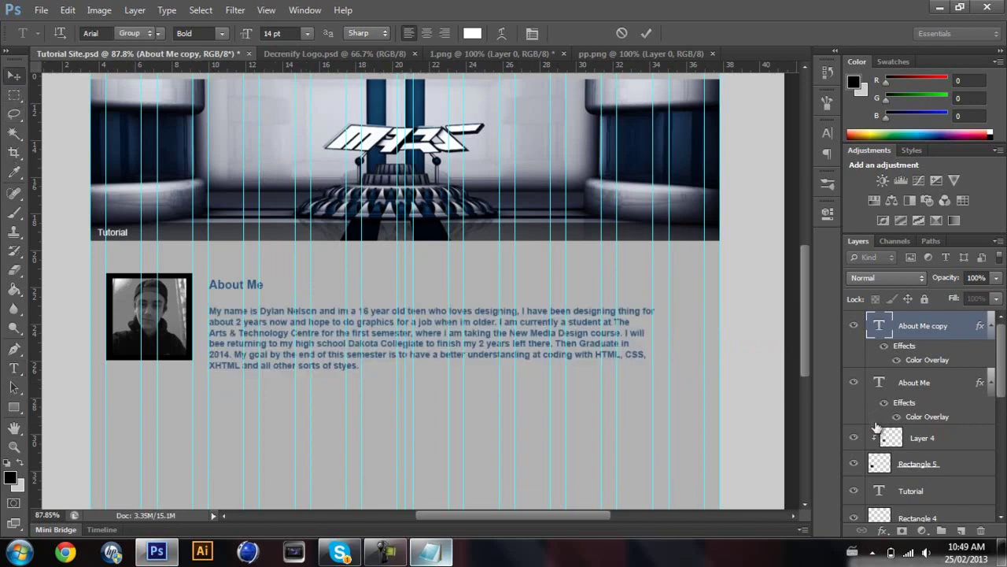
# Step: Collapse the paragraph layer's effects list and change its Color Overlay to gray #6c6c6c
pyautogui.click(990, 326)
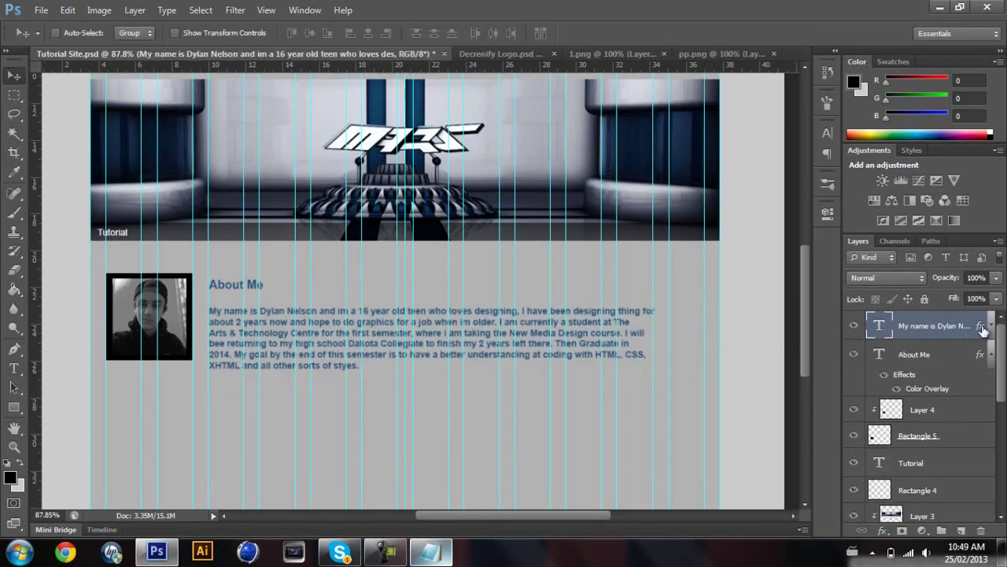
pyautogui.doubleClick(941, 331)
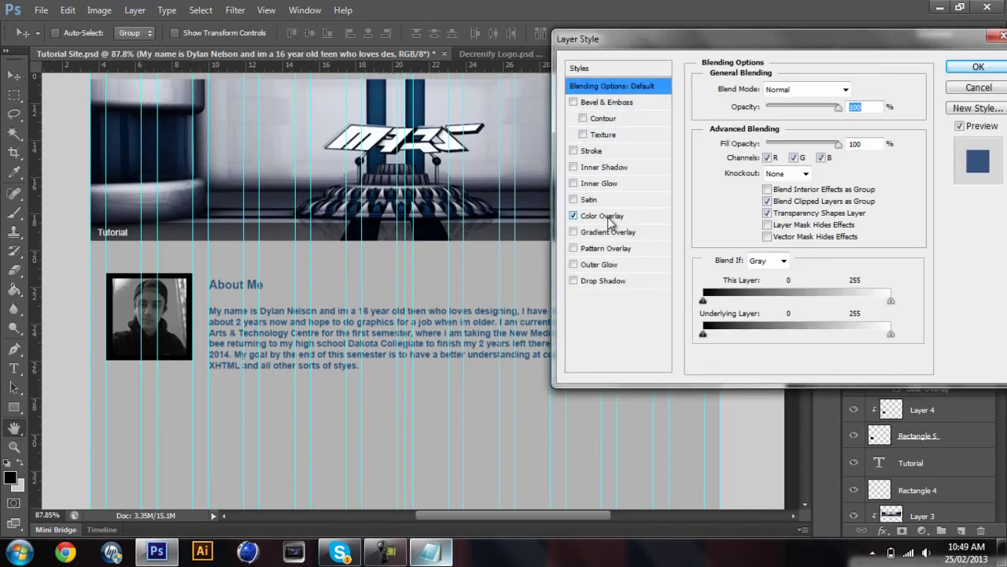
pyautogui.click(608, 217)
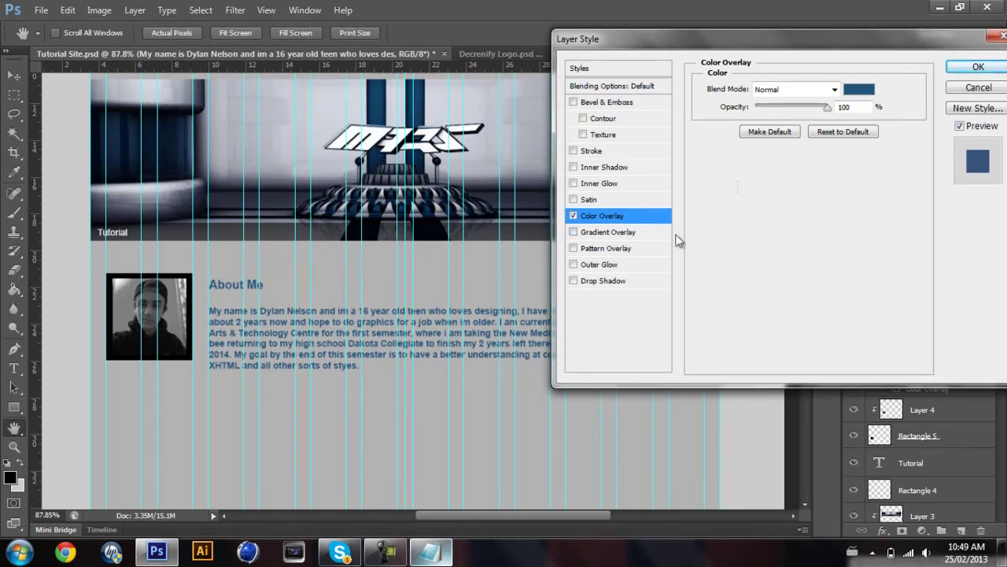
pyautogui.click(846, 106)
pyautogui.click(858, 89)
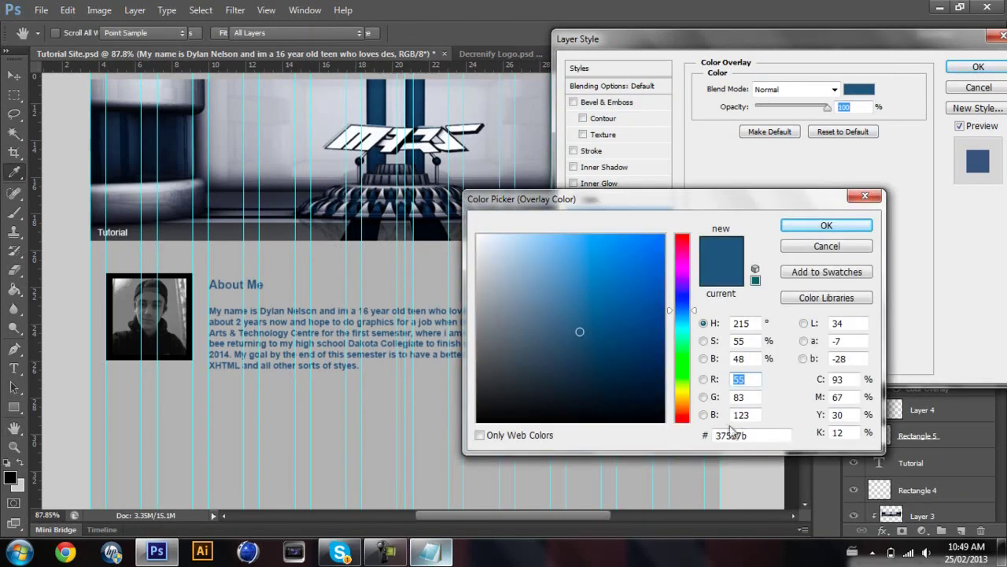
pyautogui.write('6')
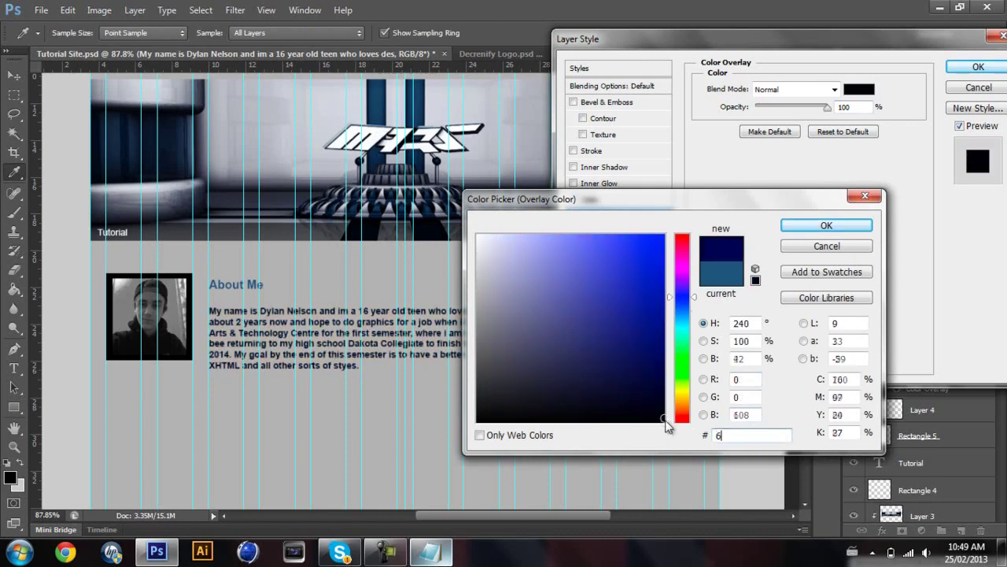
pyautogui.write('c6c6c')
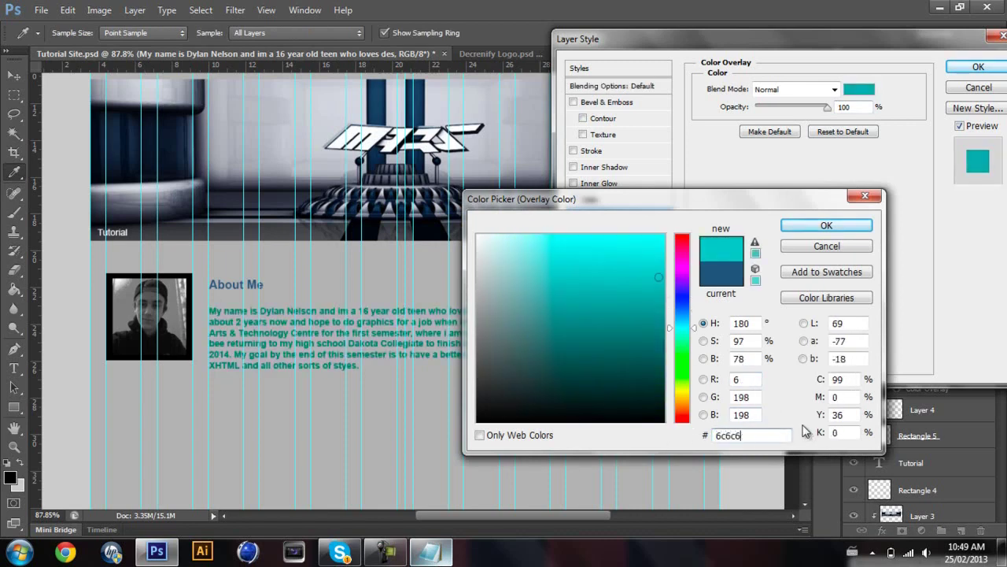
pyautogui.click(814, 228)
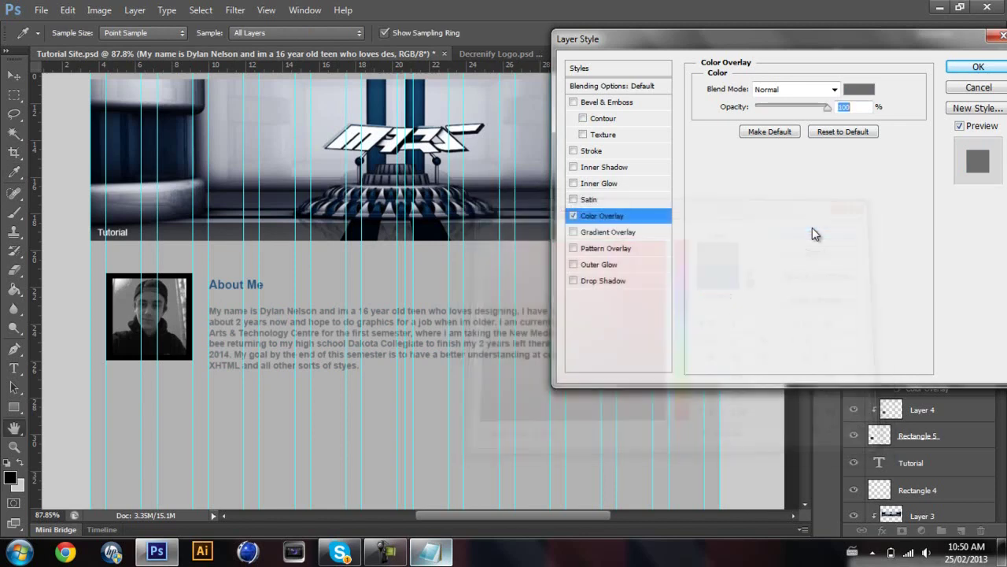
pyautogui.click(978, 69)
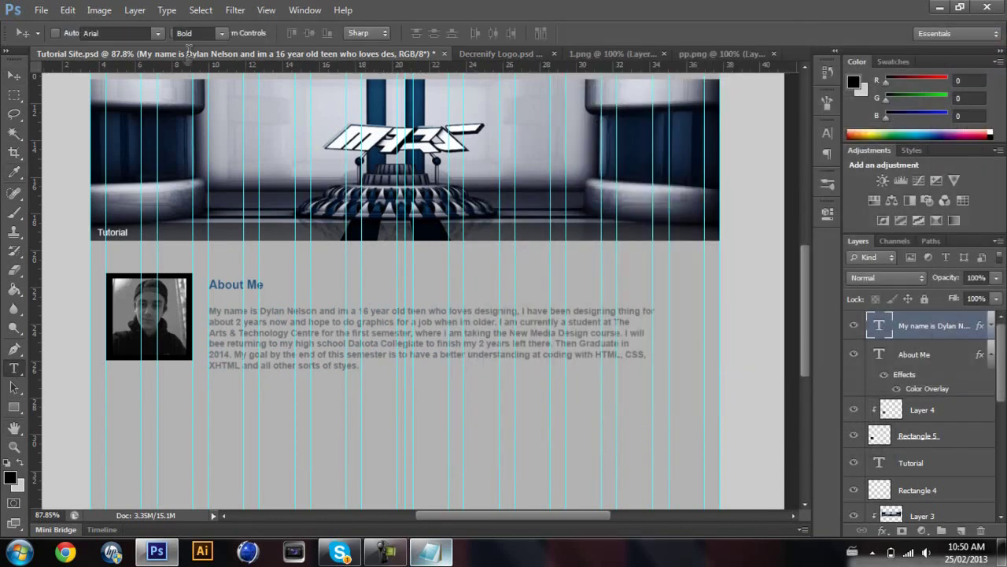
# Step: Change the About Me paragraph's font style to Regular and commit the edit
pyautogui.press('Return')
pyautogui.click(203, 33)
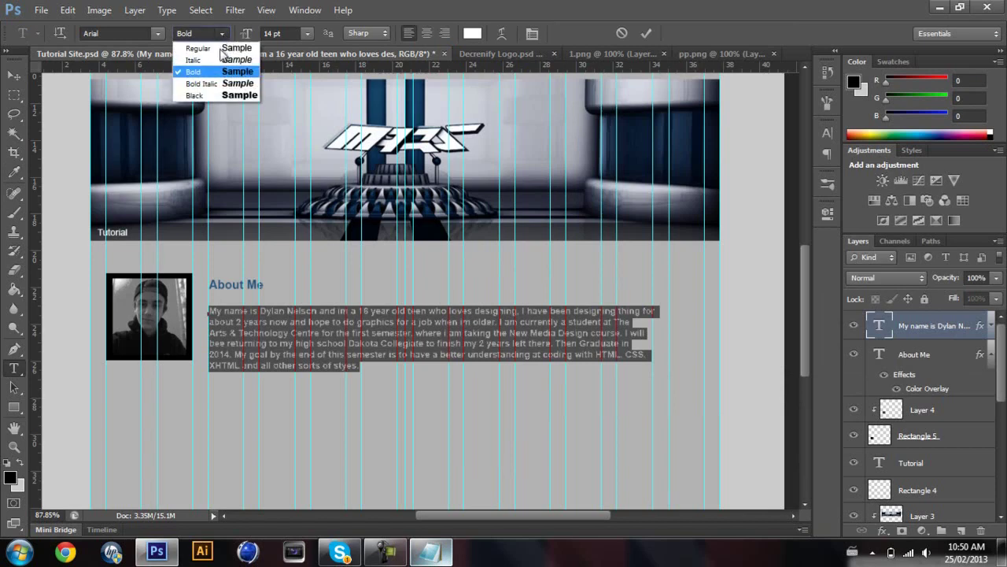
pyautogui.click(219, 47)
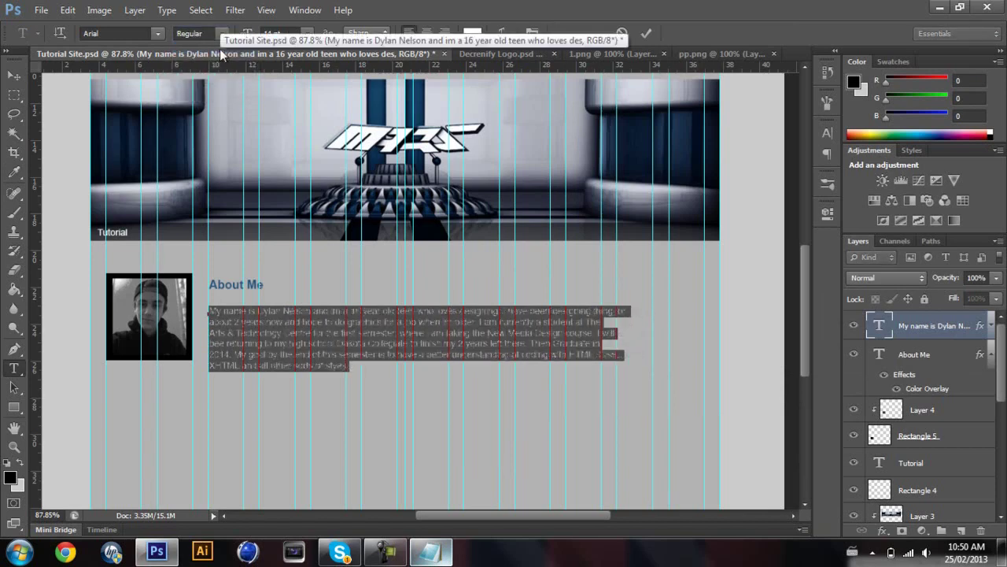
pyautogui.click(15, 76)
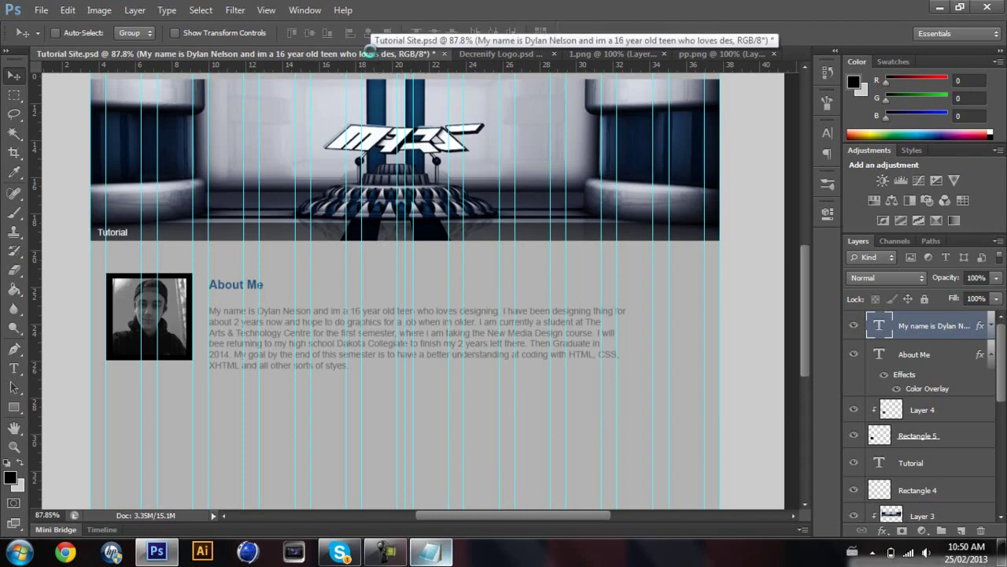
# Step: Nudge the About Me paragraph straight up so it sits directly beneath the "About Me" heading
pyautogui.hotkey('shift', 'Up')
pyautogui.hotkey('shift', 'Up')
pyautogui.press('Down')
pyautogui.press('Down')
pyautogui.press('Down')
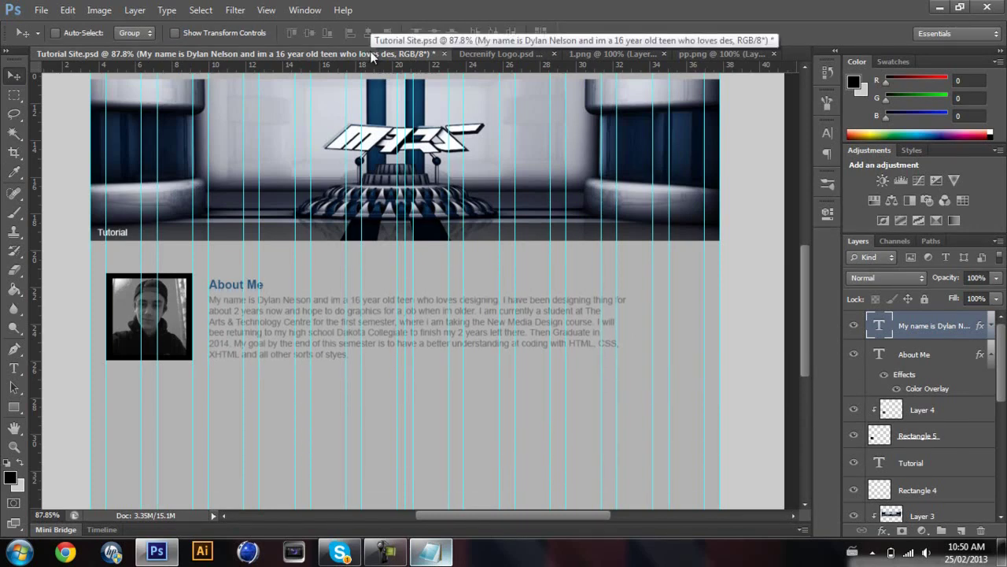
# Step: Hide the guides to review the whole page layout, including the About Me section, and show them again
pyautogui.hotkey('ctrl', ';')
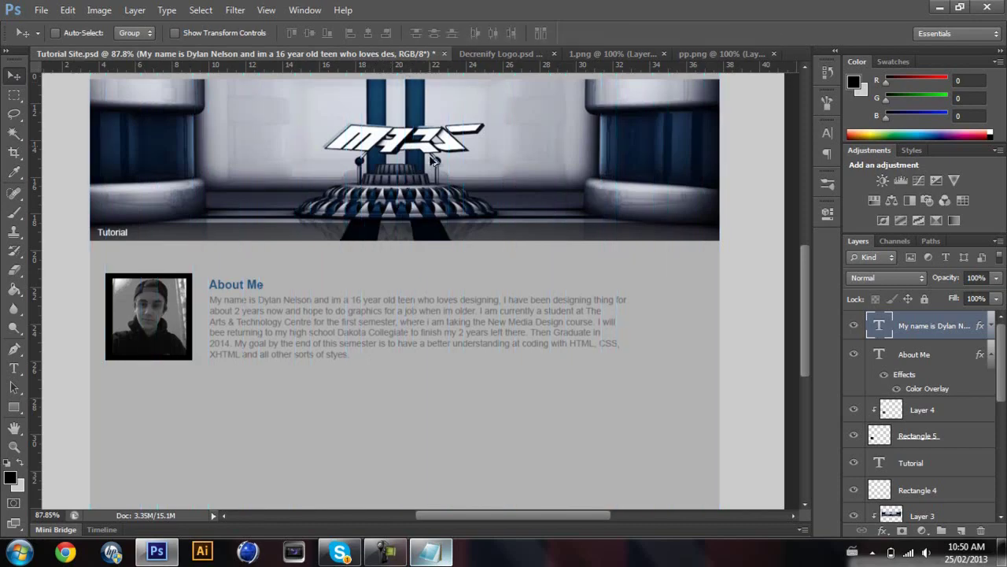
pyautogui.scroll(-3, 421, 206)
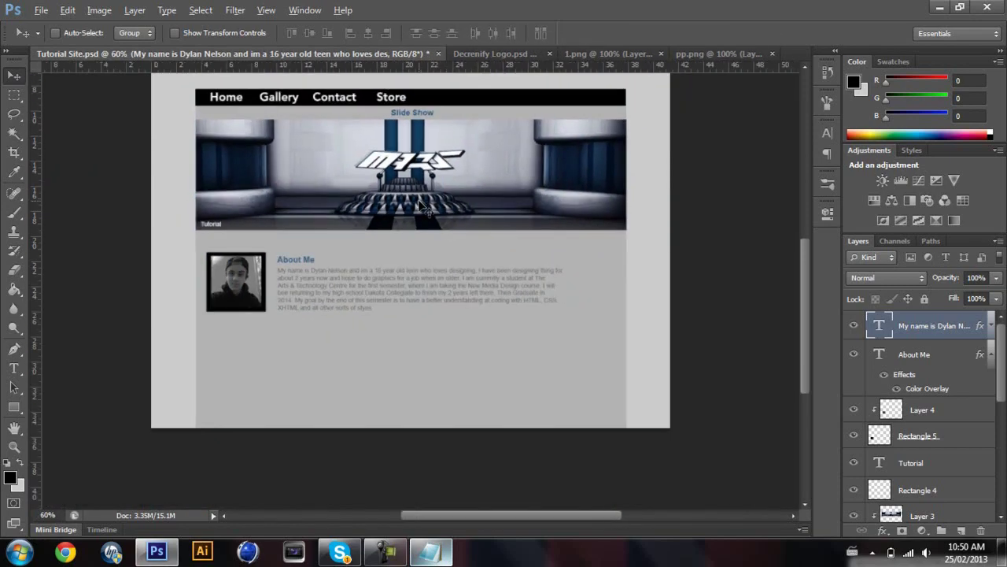
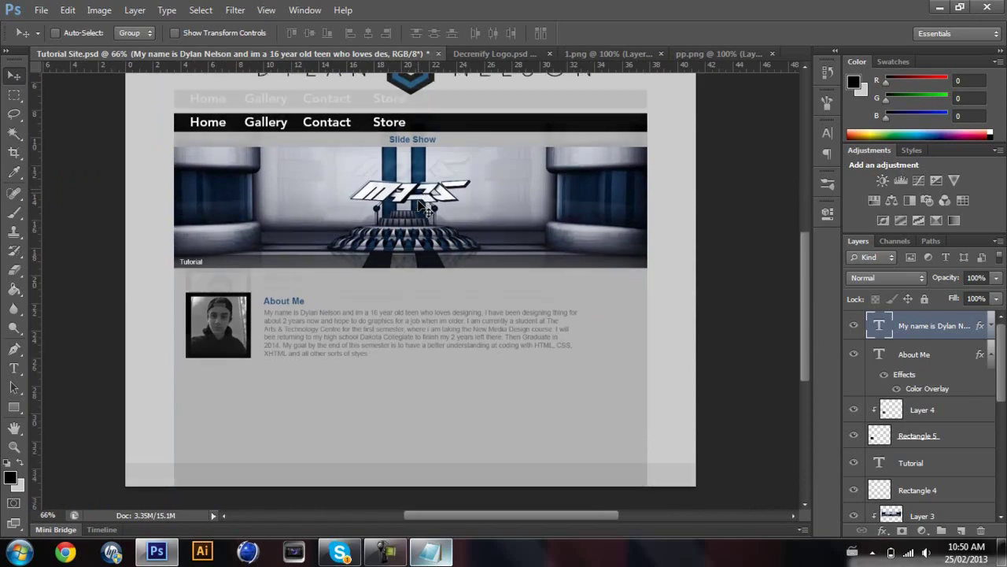
pyautogui.scroll(2, 386, 205)
pyautogui.scroll(2, 381, 203)
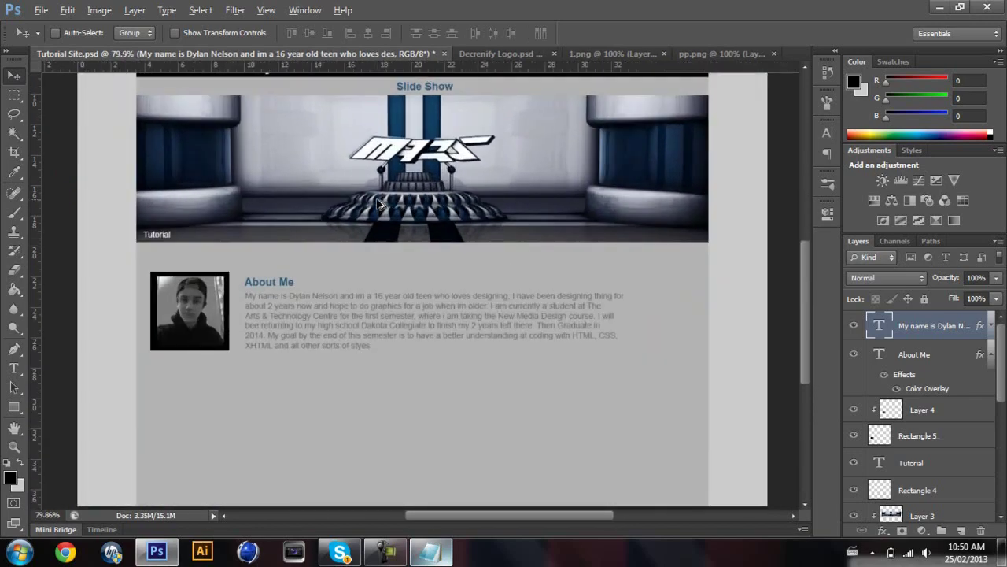
pyautogui.scroll(-3, 643, 324)
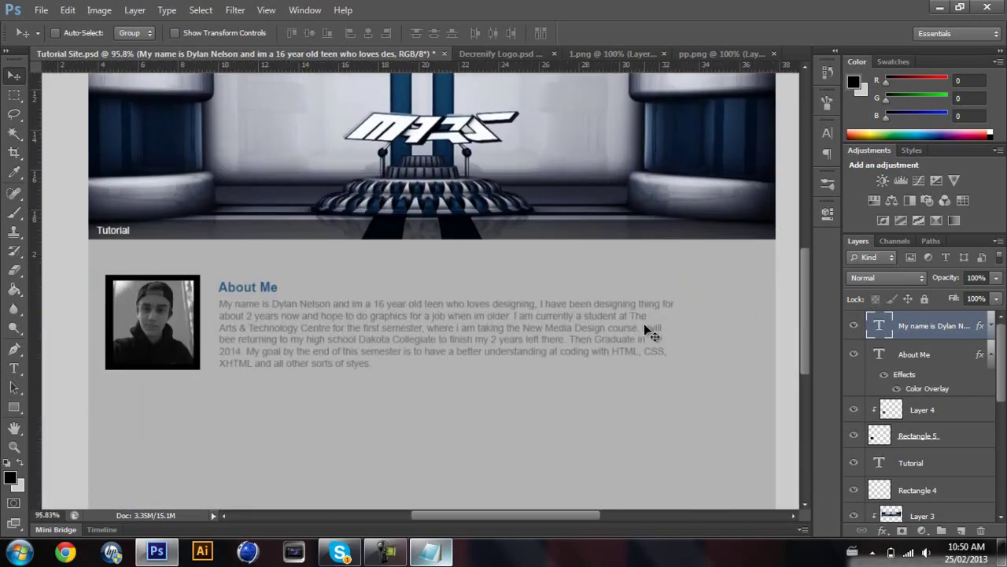
pyautogui.hotkey('ctrl', ';')
# Step: Collapse the About Me layer's effects list and close Decrenify Logo.psd, returning to Tutorial Site.psd
pyautogui.click(980, 356)
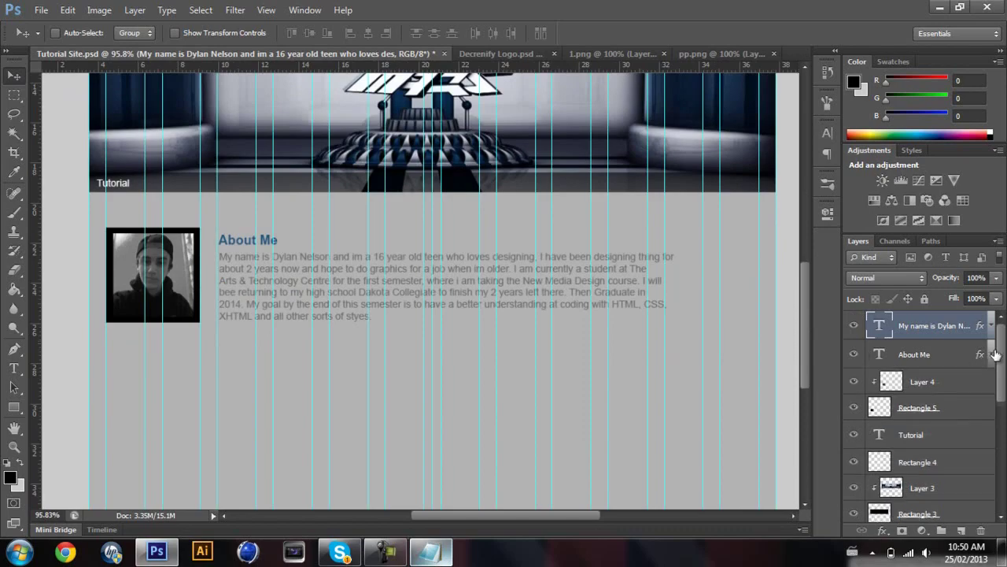
pyautogui.click(557, 53)
pyautogui.click(552, 54)
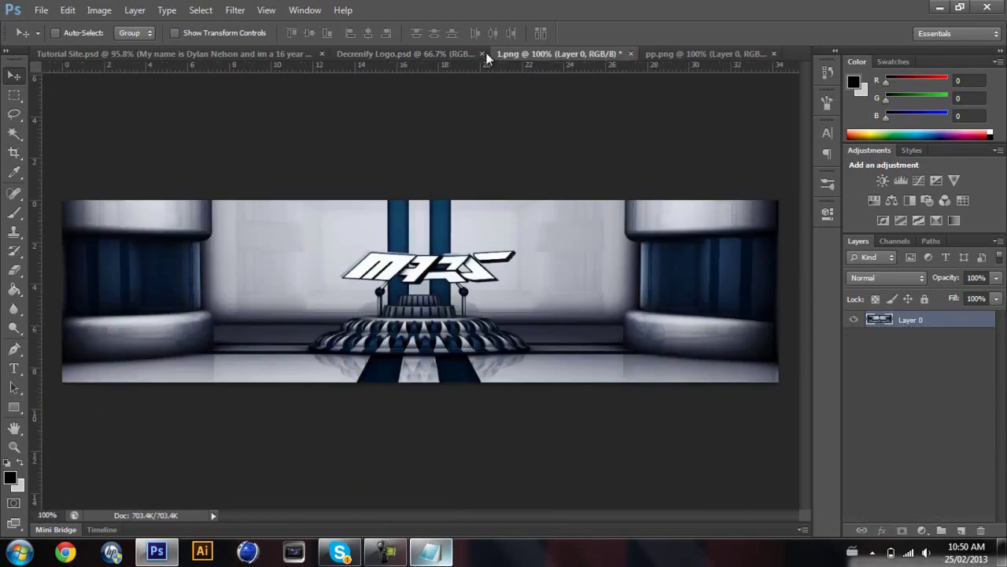
pyautogui.click(480, 53)
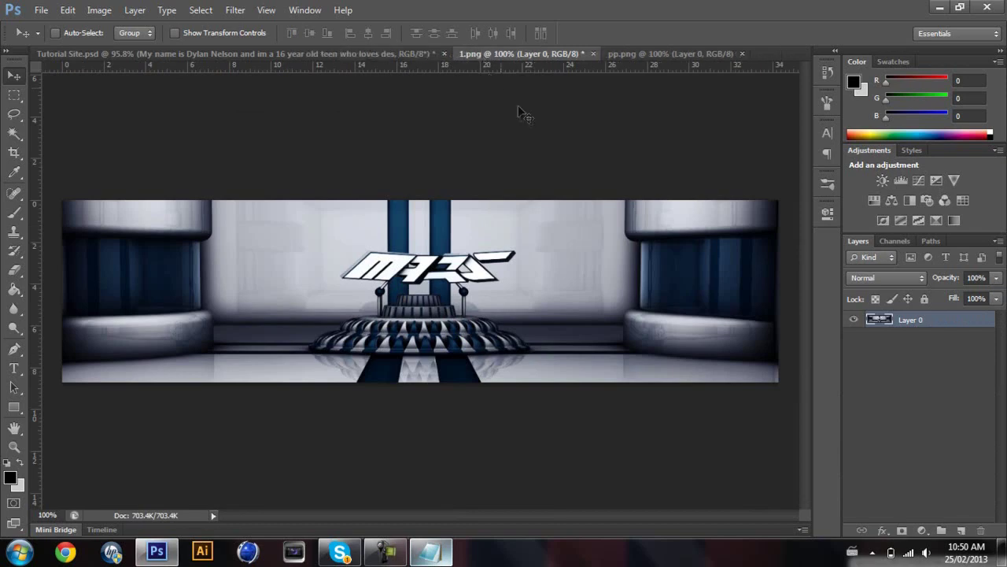
pyautogui.click(307, 55)
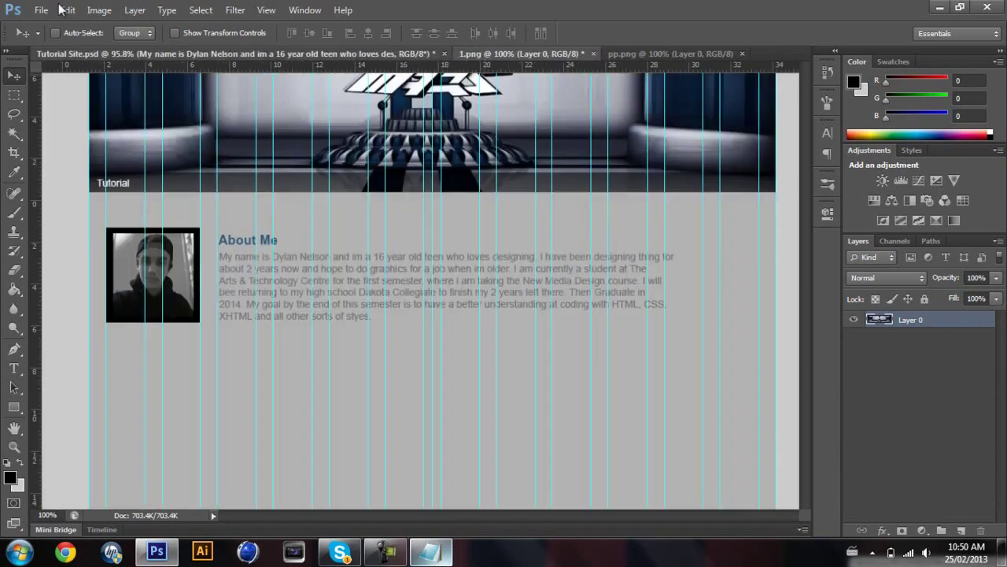
# Step: Open the amonic, autograph and era images together from the images folder
pyautogui.click(41, 10)
pyautogui.click(56, 40)
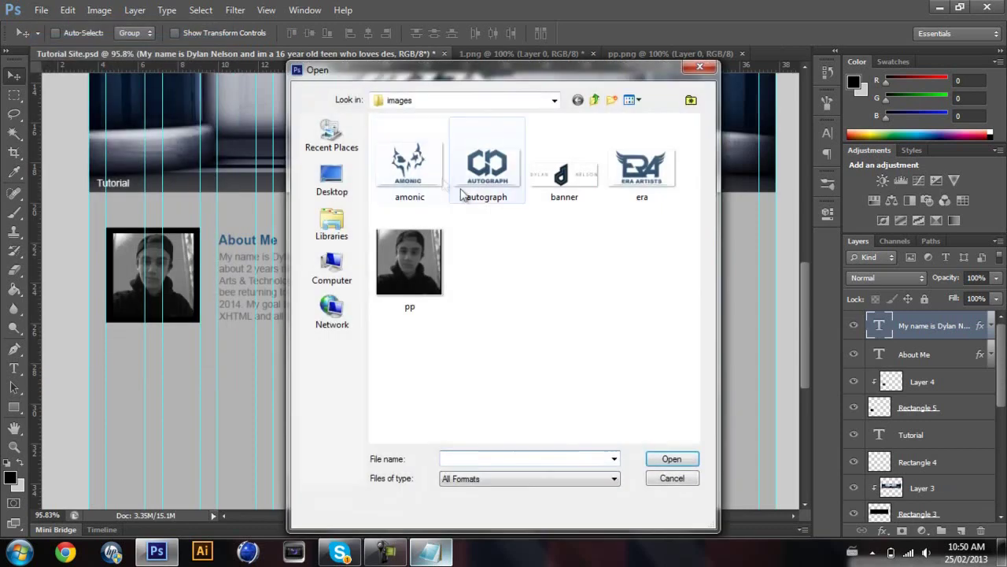
pyautogui.click(407, 189)
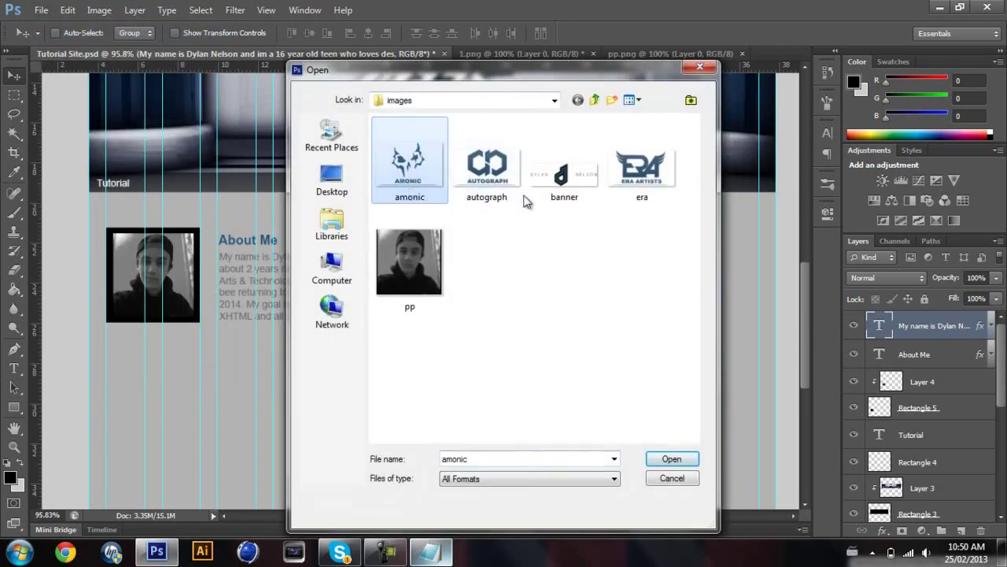
pyautogui.keyDown('ctrl'); pyautogui.click(492, 169); pyautogui.keyUp('ctrl')
pyautogui.keyDown('ctrl'); pyautogui.click(639, 169); pyautogui.keyUp('ctrl')
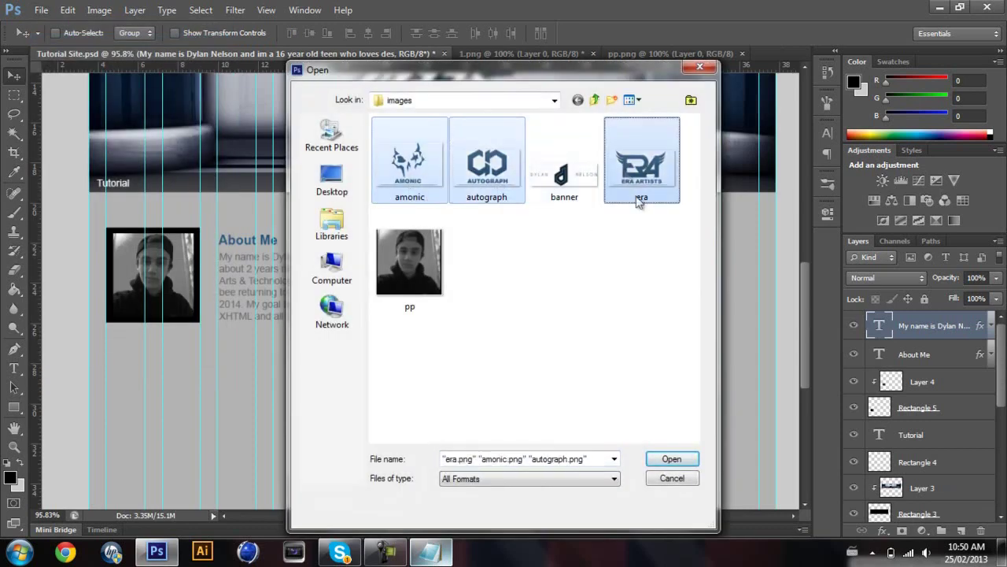
pyautogui.click(671, 459)
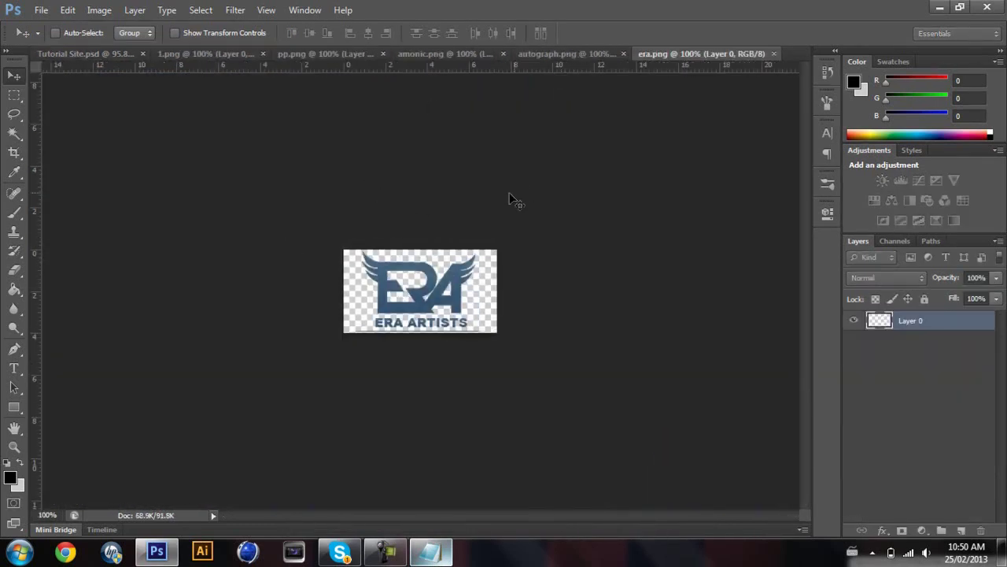
# Step: Copy the ERA Artists and Amonic logos into Tutorial Site.psd, placing ERA Artists beneath the portrait and Amonic beside it under the paragraph
pyautogui.moveTo(472, 282); pyautogui.dragTo(85, 87)
pyautogui.moveTo(118, 249); pyautogui.dragTo(179, 360)
pyautogui.scroll(-2, 213, 379)
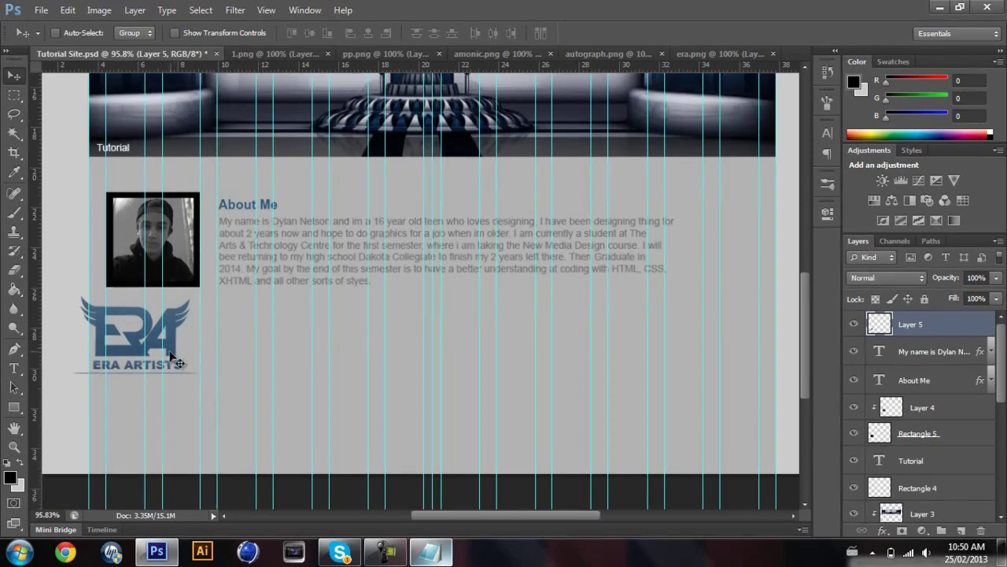
pyautogui.moveTo(168, 336); pyautogui.dragTo(207, 338)
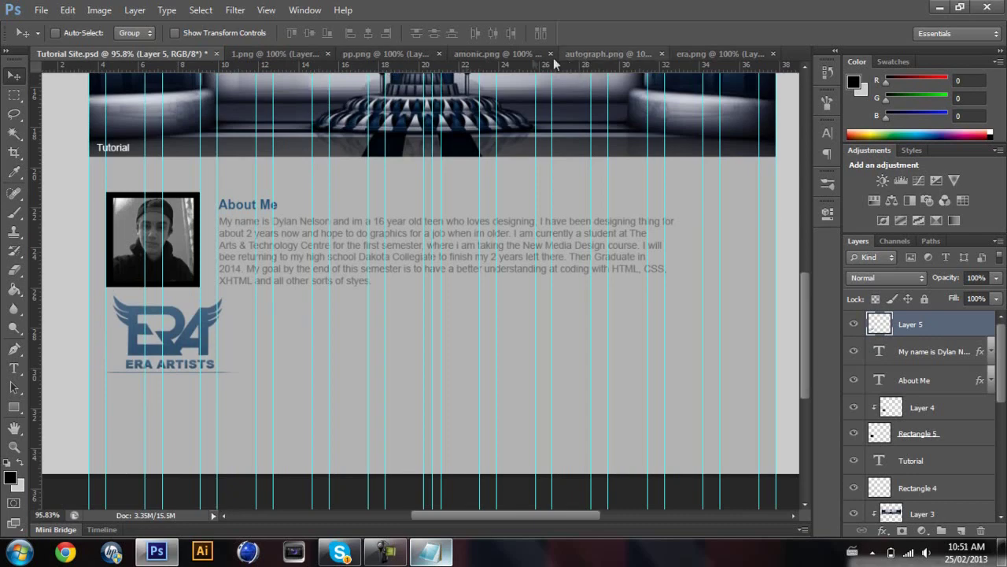
pyautogui.click(496, 54)
pyautogui.moveTo(434, 293); pyautogui.dragTo(405, 346)
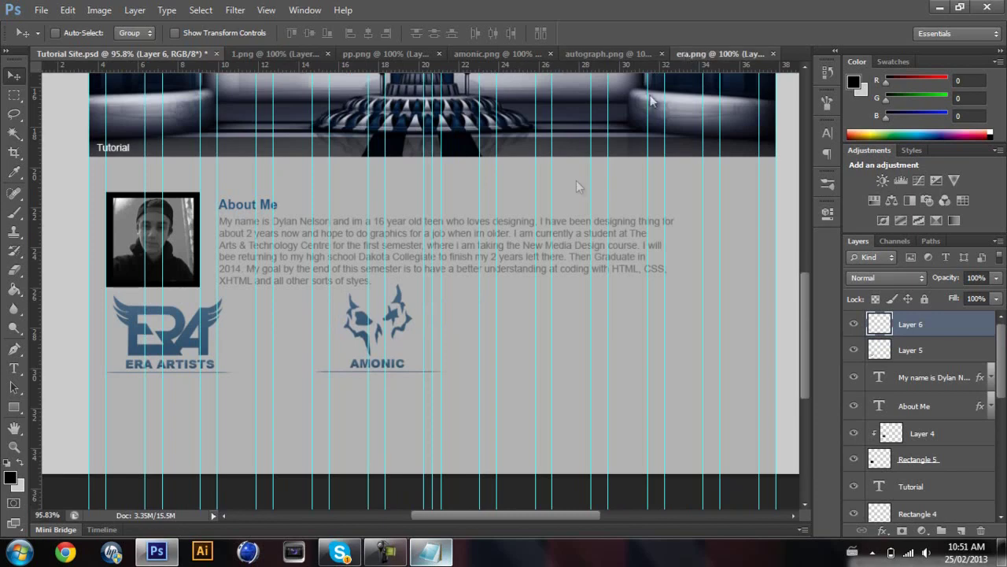
# Step: Copy the Autograph logo into Tutorial Site.psd and place it near the content area's right edge, roughly level with the other logos
pyautogui.click(692, 54)
pyautogui.moveTo(478, 286); pyautogui.dragTo(519, 92)
pyautogui.moveTo(435, 283); pyautogui.dragTo(651, 323)
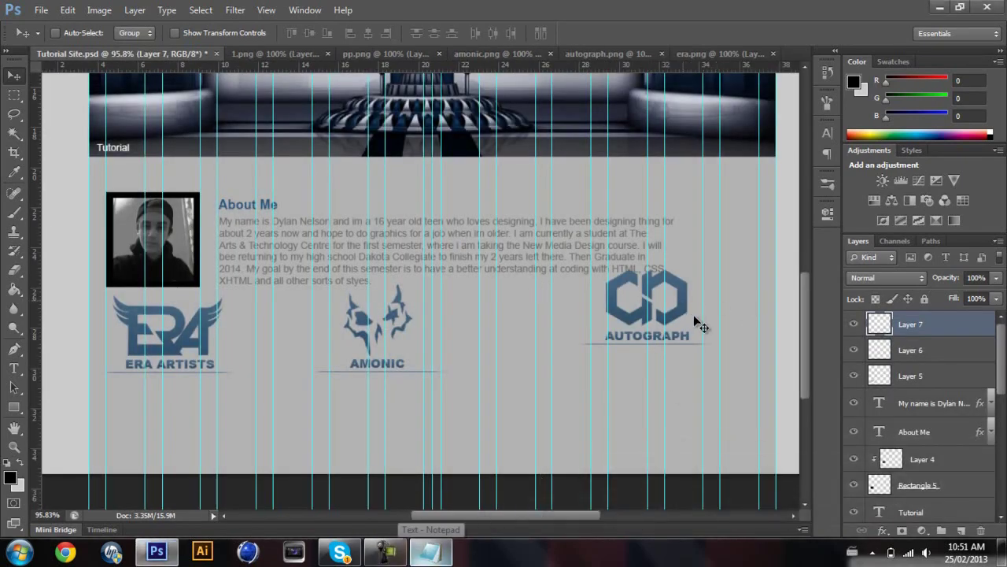
pyautogui.moveTo(697, 338); pyautogui.dragTo(710, 376)
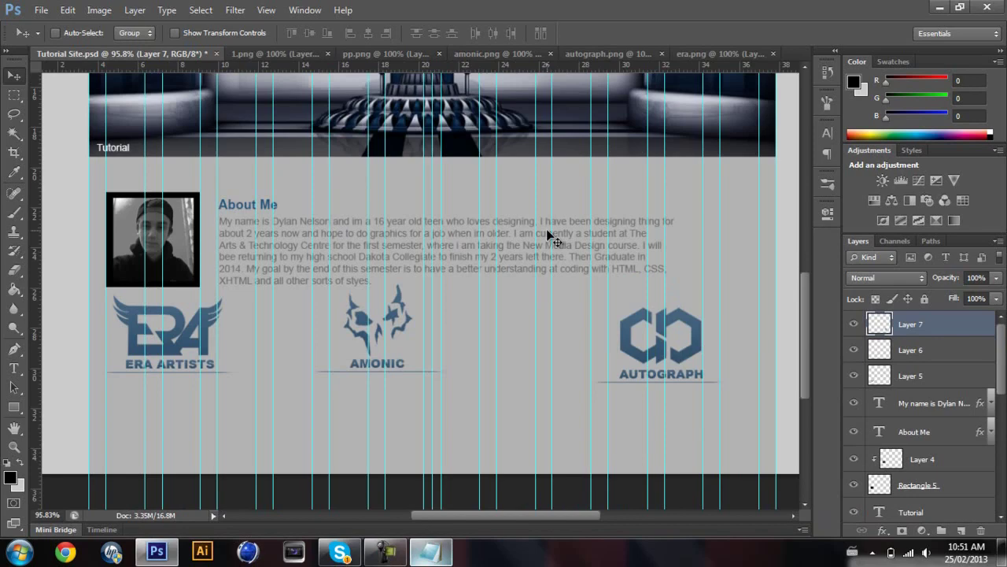
pyautogui.moveTo(692, 355)
pyautogui.mouseDown()
pyautogui.moveTo(690, 343)
pyautogui.moveTo(700, 338)
pyautogui.mouseUp()
# Step: Copy the eRa Text description, without its label, from the Text file in Notepad
pyautogui.click(430, 550)
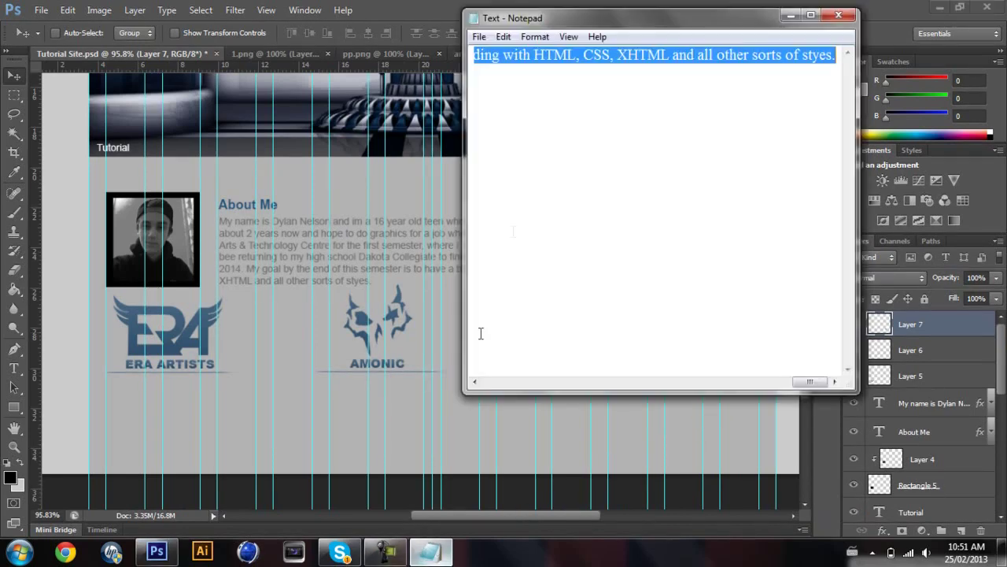
pyautogui.moveTo(800, 386); pyautogui.dragTo(488, 377)
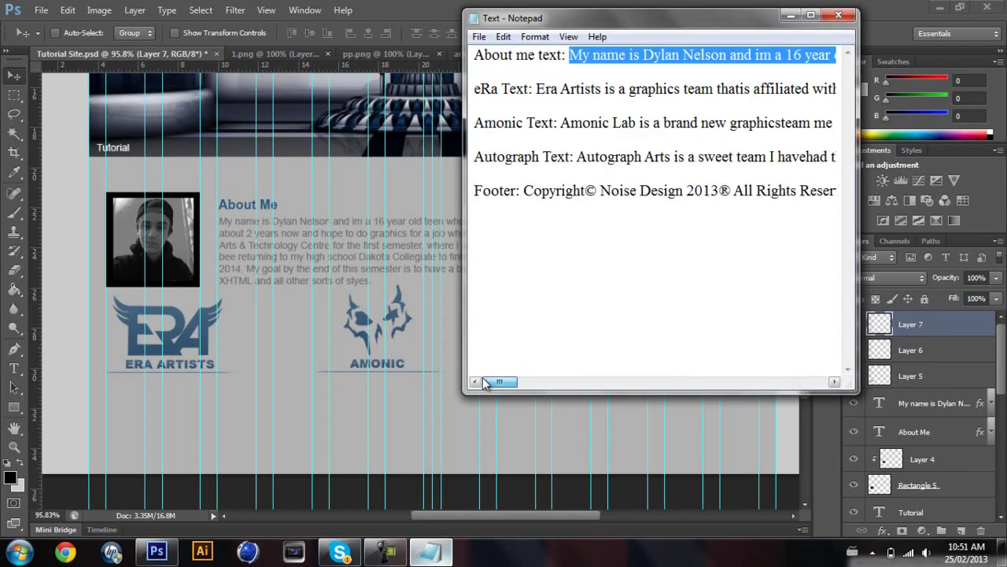
pyautogui.moveTo(539, 89); pyautogui.dragTo(819, 86)
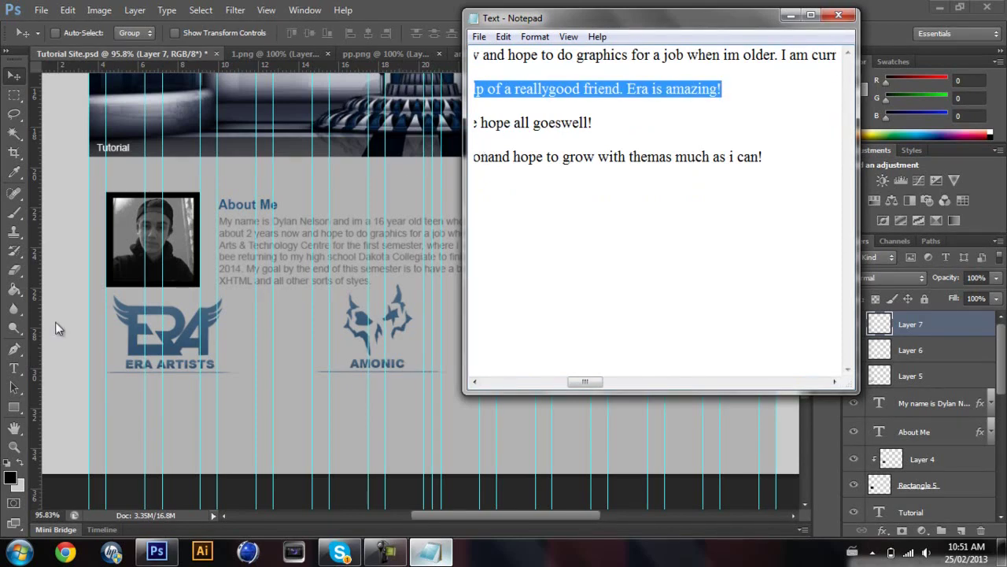
# Step: Back in Photoshop, duplicate the About Me paragraph layer and replace the copy's text with the copied Era Artists description
pyautogui.click(940, 403)
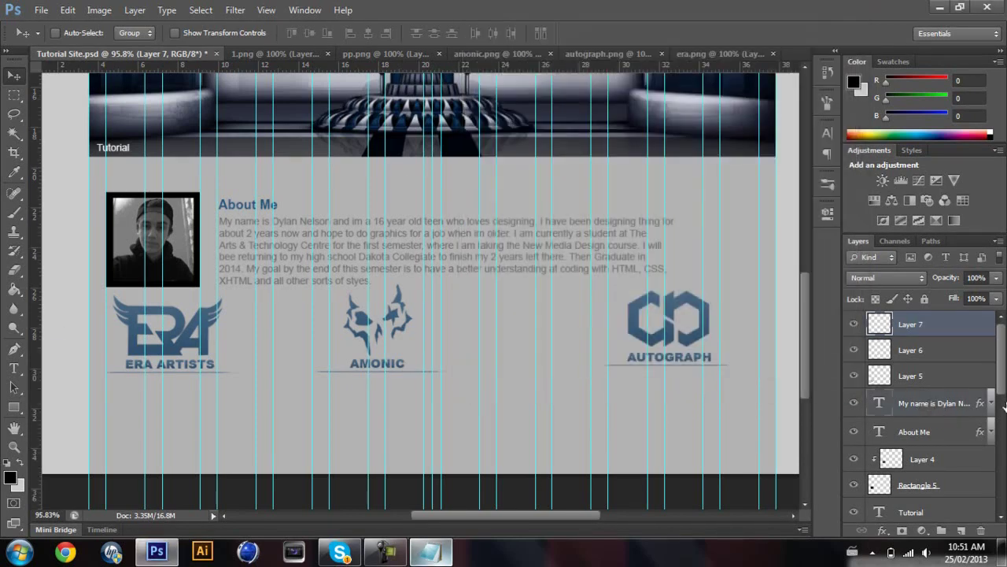
pyautogui.click(922, 405)
pyautogui.hotkey('ctrl', 'j')
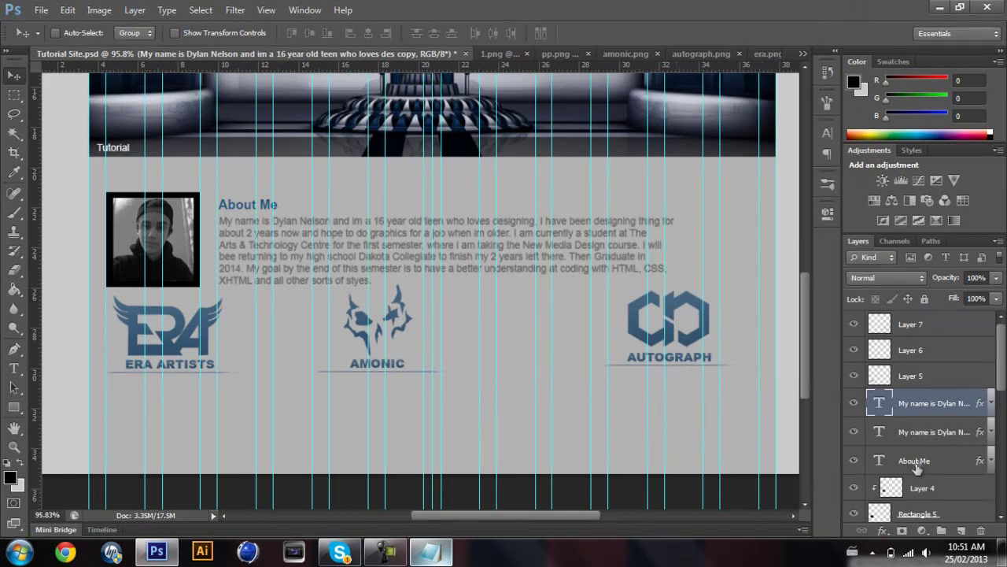
pyautogui.doubleClick(880, 403)
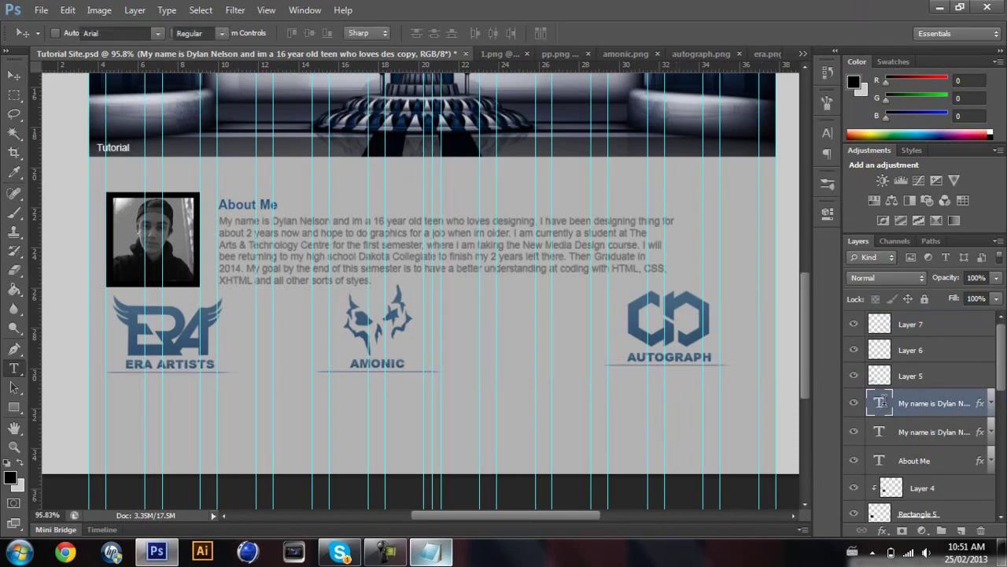
pyautogui.hotkey('ctrl', 'v')
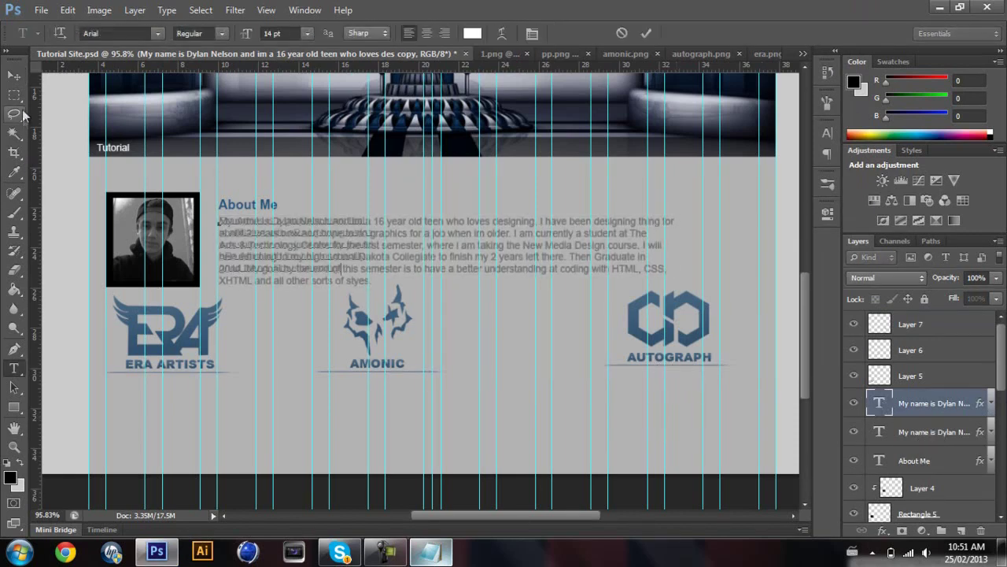
# Step: Commit the Era Artists description and move it directly beneath the ERA Artists logo, aligned with the portrait's left edge
pyautogui.click(14, 76)
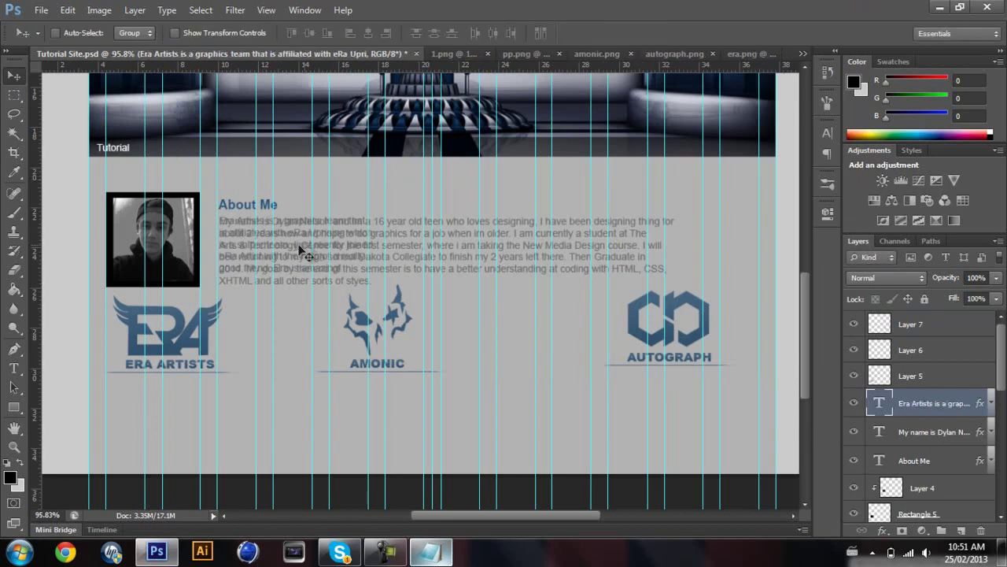
pyautogui.moveTo(269, 306); pyautogui.dragTo(182, 418)
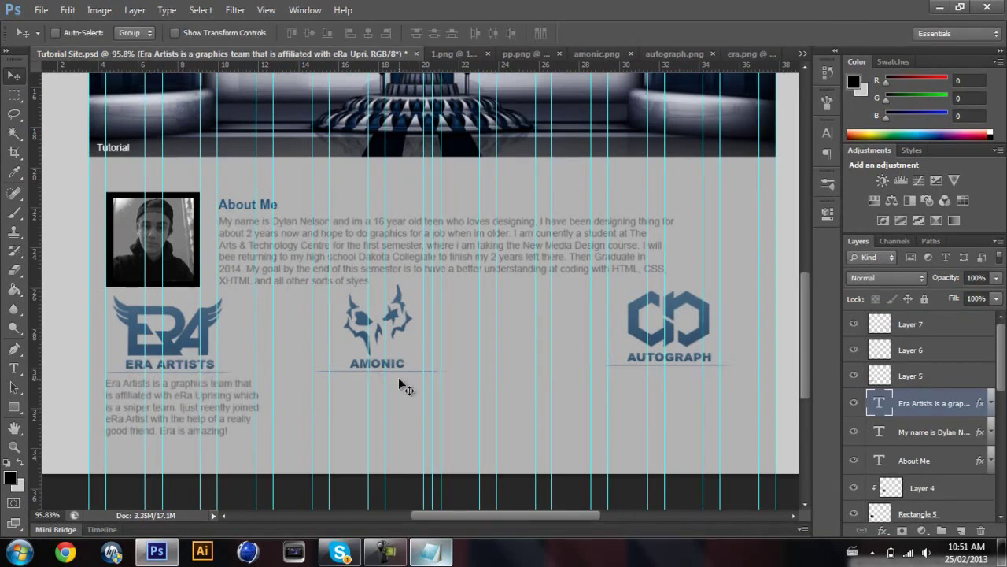
pyautogui.press('Right')
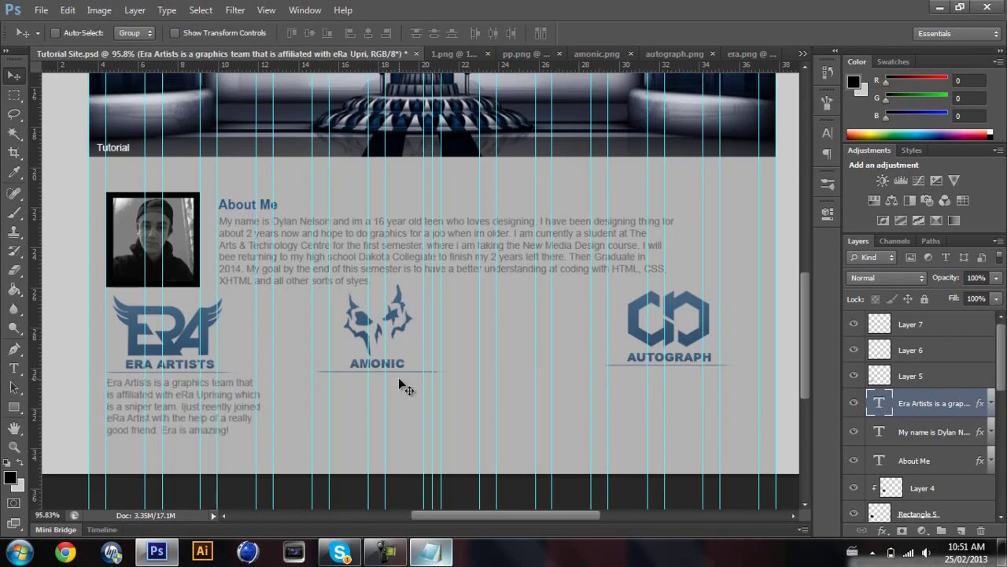
# Step: Duplicate the Era Artists description layer and move the copy horizontally to sit beneath the Amonic logo
pyautogui.hotkey('ctrl', 'j')
pyautogui.hotkey('shift', 'Right')
pyautogui.hotkey('shift', 'Right')
pyautogui.hotkey('shift', 'Right')
pyautogui.hotkey('shift', 'Right')
pyautogui.hotkey('shift', 'Right')
pyautogui.hotkey('shift', 'Right')
pyautogui.hotkey('shift', 'Right')
pyautogui.hotkey('shift', 'Right')
pyautogui.hotkey('shift', 'Right')
pyautogui.hotkey('shift', 'Right')
pyautogui.hotkey('shift', 'Right')
pyautogui.hotkey('shift', 'Right')
pyautogui.hotkey('shift', 'Right')
pyautogui.hotkey('shift', 'Right')
pyautogui.hotkey('shift', 'Right')
pyautogui.hotkey('shift', 'Right')
pyautogui.hotkey('shift', 'Right')
pyautogui.hotkey('shift', 'Right')
pyautogui.hotkey('shift', 'Right')
pyautogui.hotkey('shift', 'Right')
pyautogui.hotkey('shift', 'Right')
pyautogui.hotkey('shift', 'Right')
pyautogui.hotkey('shift', 'Right')
pyautogui.hotkey('shift', 'Right')
pyautogui.hotkey('shift', 'Right')
pyautogui.hotkey('shift', 'Right')
pyautogui.hotkey('shift', 'Right')
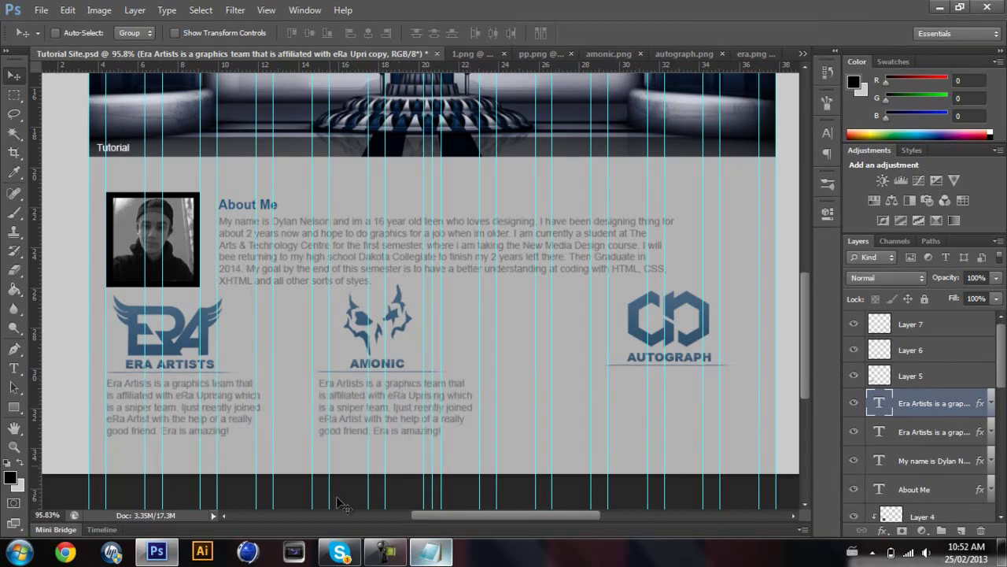
# Step: Copy the Amonic Text description, without its label, from the Text file in Notepad
pyautogui.click(430, 551)
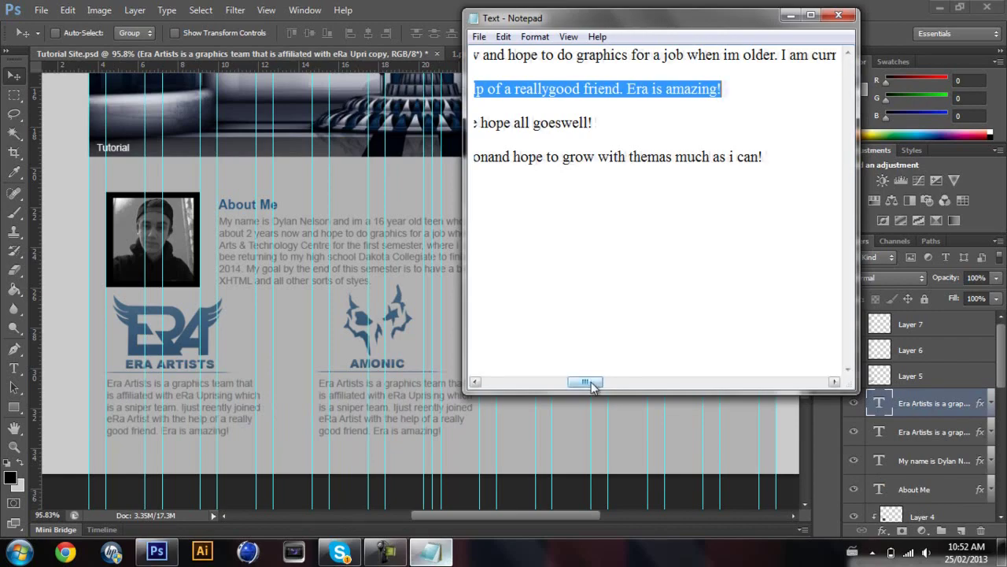
pyautogui.moveTo(592, 385); pyautogui.dragTo(506, 385)
pyautogui.moveTo(562, 126); pyautogui.dragTo(890, 120)
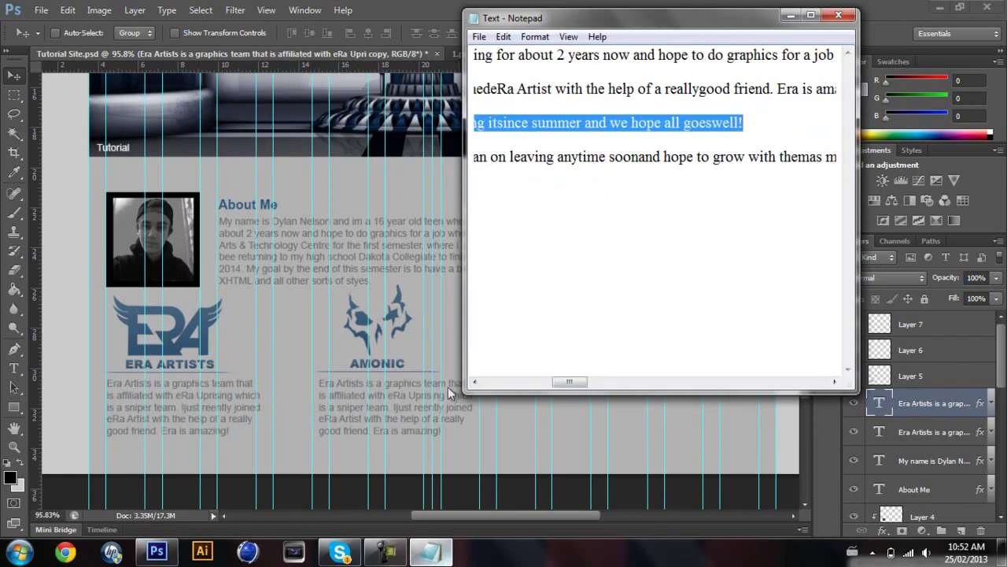
# Step: Back in Photoshop, replace the description copy beneath the Amonic logo with the copied Amonic text and nudge it slightly left
pyautogui.click(881, 405)
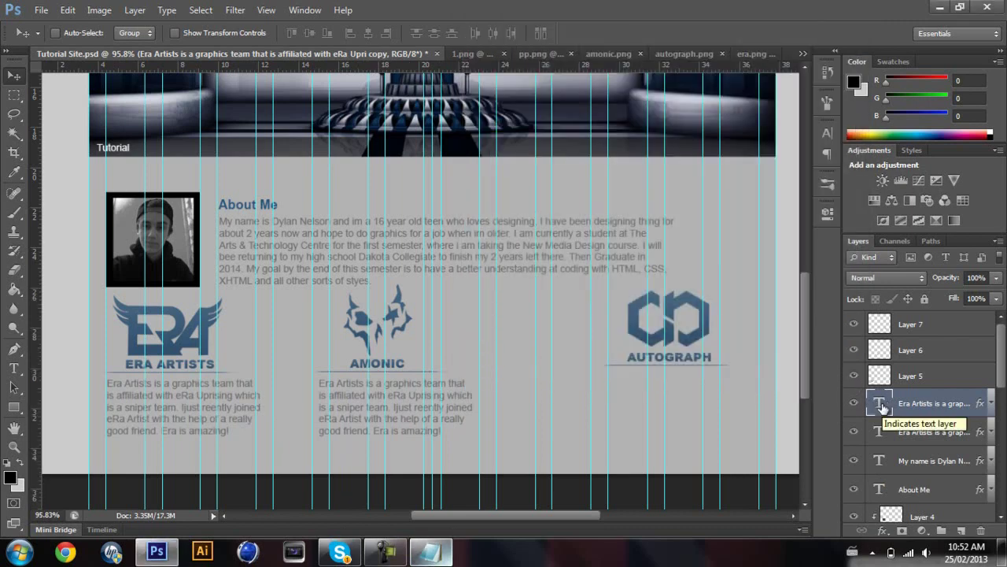
pyautogui.doubleClick(880, 403)
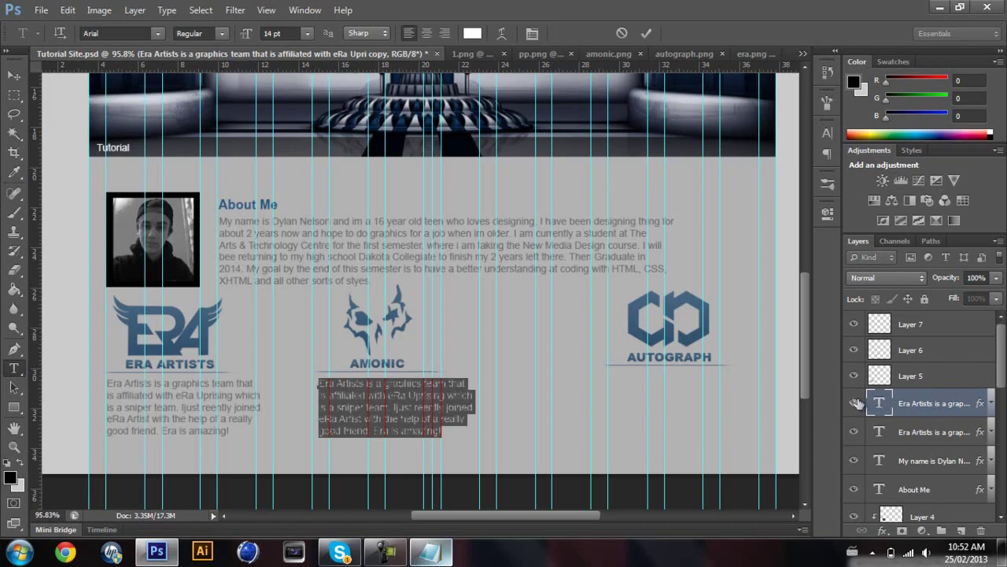
pyautogui.write('Amonic Lab is a brand new graphics team me and my good friend Ryan started. We have been planning it since summer and we hope all goes well!')
pyautogui.click(13, 74)
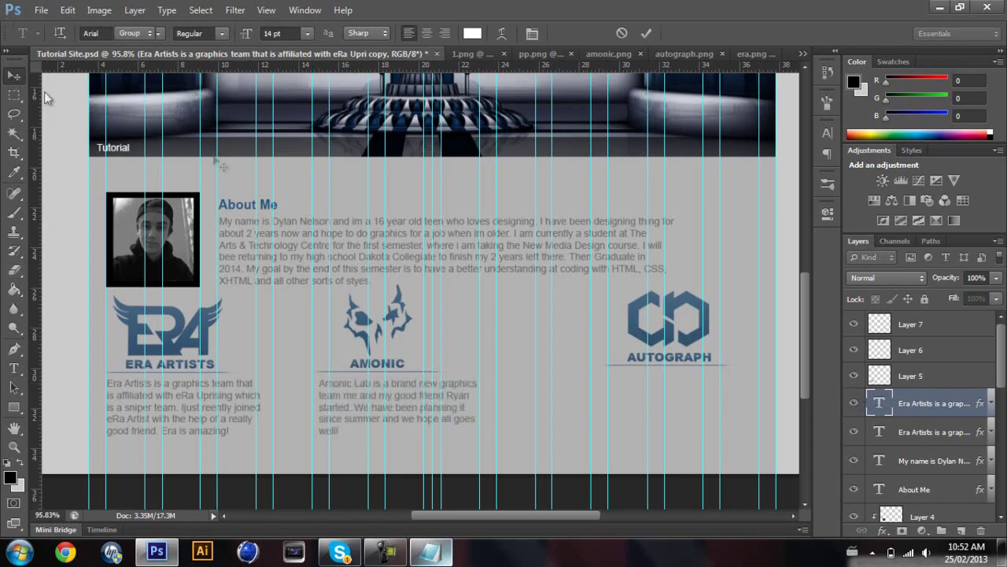
pyautogui.press('Left')
pyautogui.press('Left')
pyautogui.press('Left')
pyautogui.press('Left')
pyautogui.press('Left')
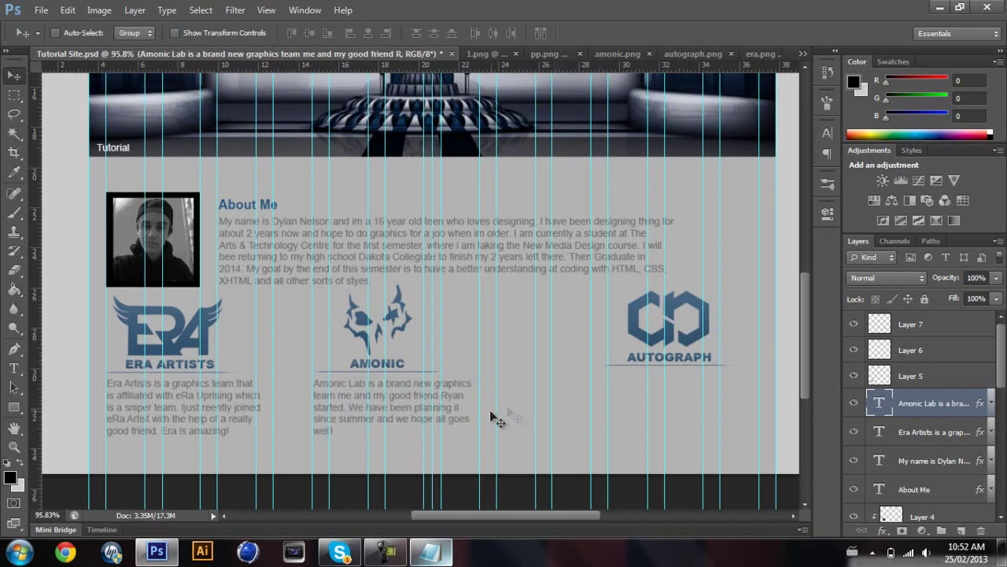
# Step: Copy the Autograph Text description, without its label, from the Text file in Notepad
pyautogui.click(430, 551)
pyautogui.moveTo(568, 382); pyautogui.dragTo(478, 378)
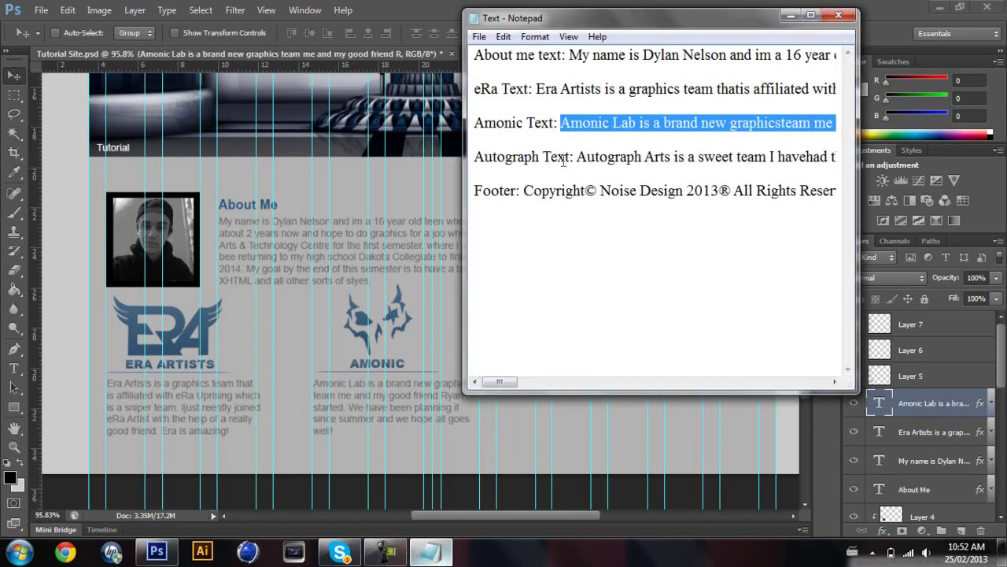
pyautogui.moveTo(581, 156); pyautogui.dragTo(909, 154)
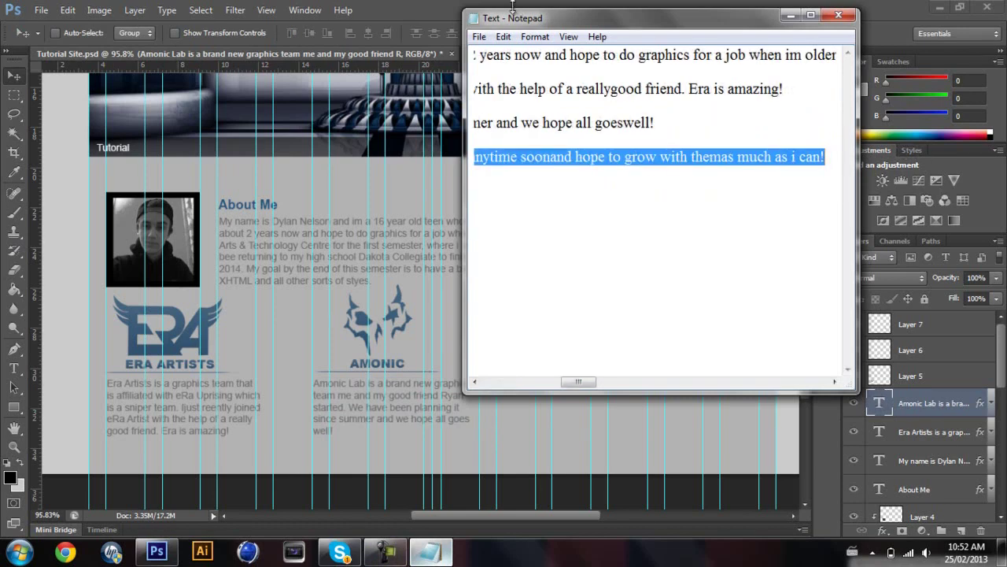
# Step: Back in Photoshop, duplicate the Amonic description layer and move the copy horizontally to sit beneath the Autograph logo
pyautogui.click(460, 16)
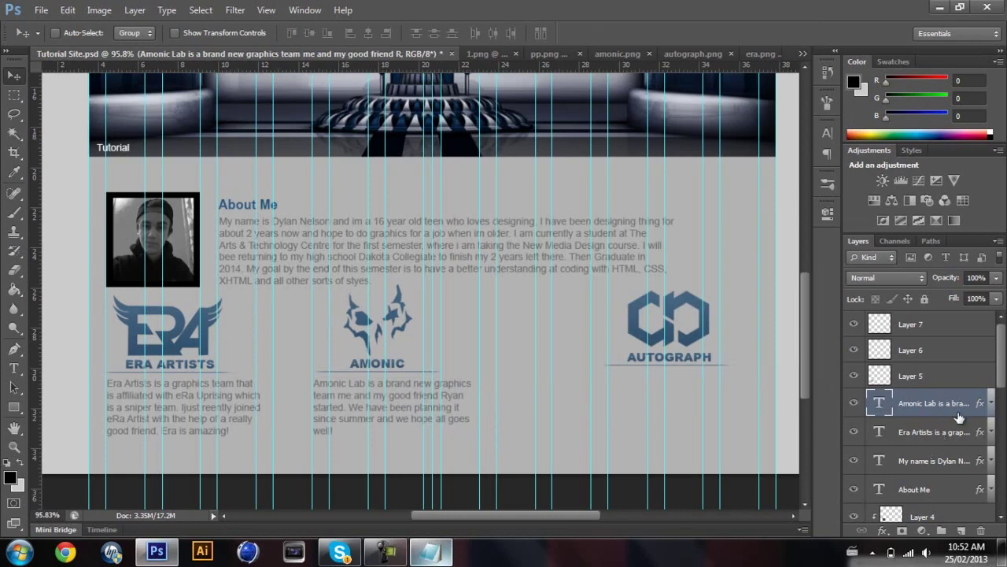
pyautogui.hotkey('ctrl', 'j')
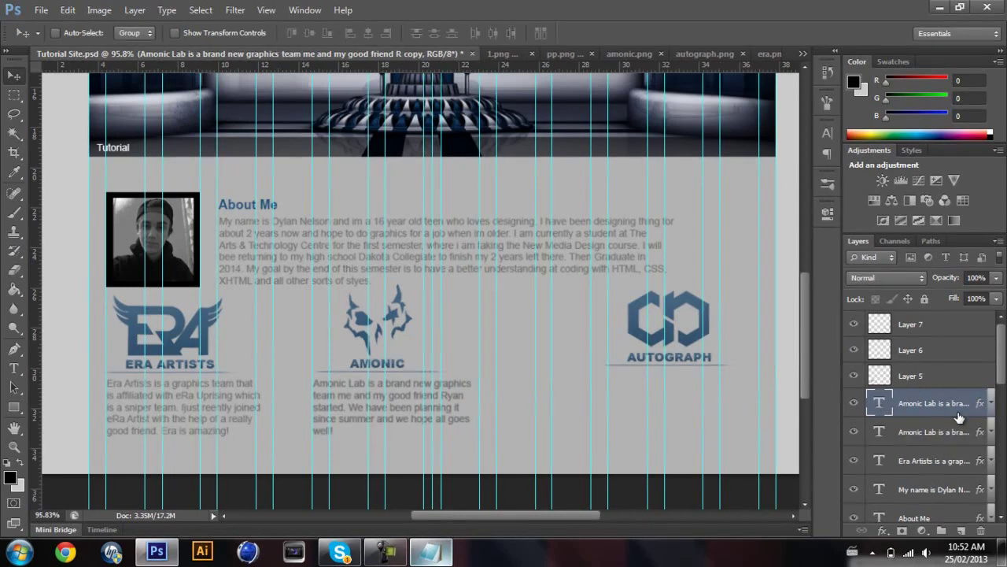
pyautogui.moveTo(399, 417); pyautogui.dragTo(637, 417)
# Step: Replace the text of the copy beneath the Autograph logo with the copied Autograph Arts description and commit it
pyautogui.doubleClick(879, 408)
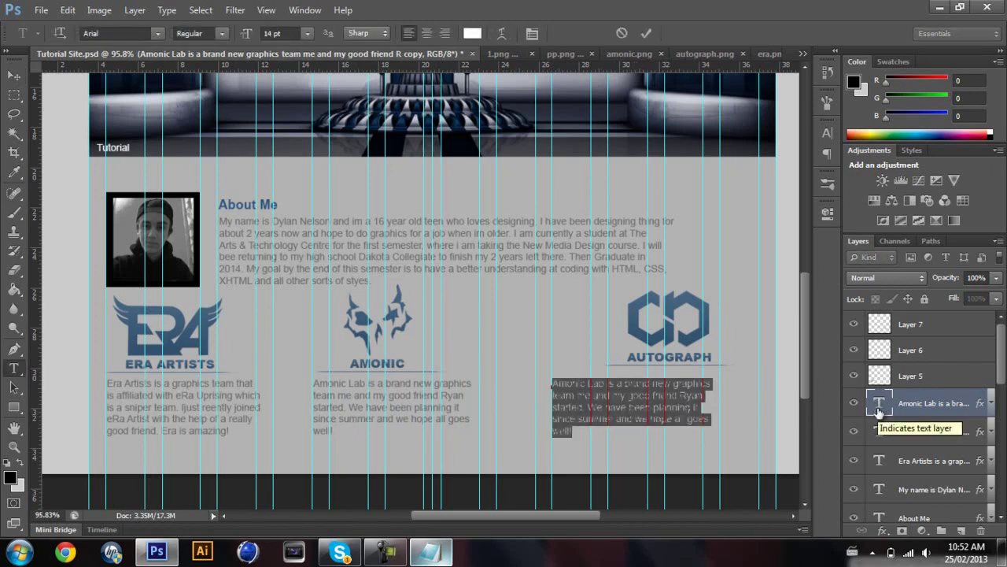
pyautogui.press('Right')
pyautogui.hotkey('ctrl', 'a')
pyautogui.hotkey('ctrl', 'v')
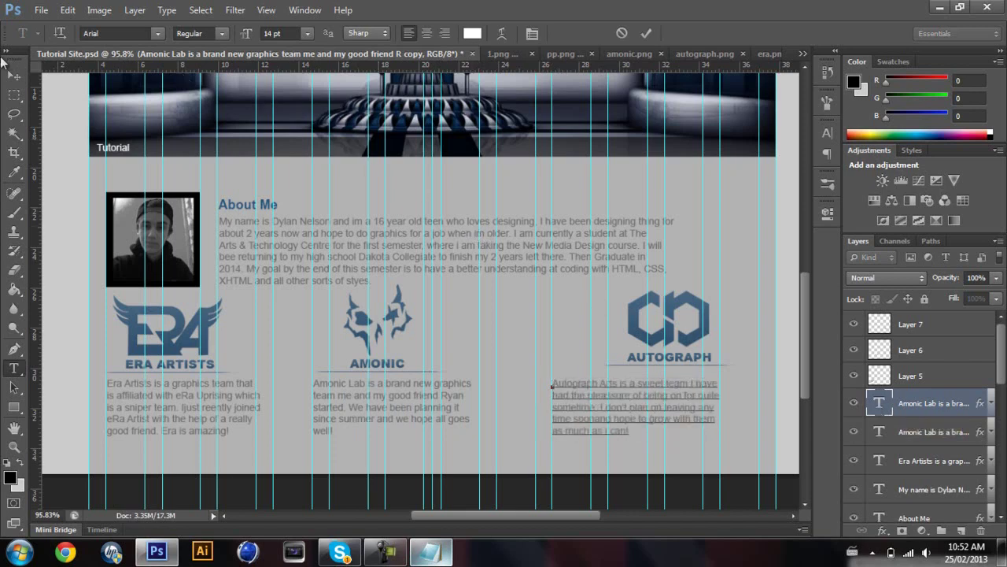
pyautogui.click(13, 74)
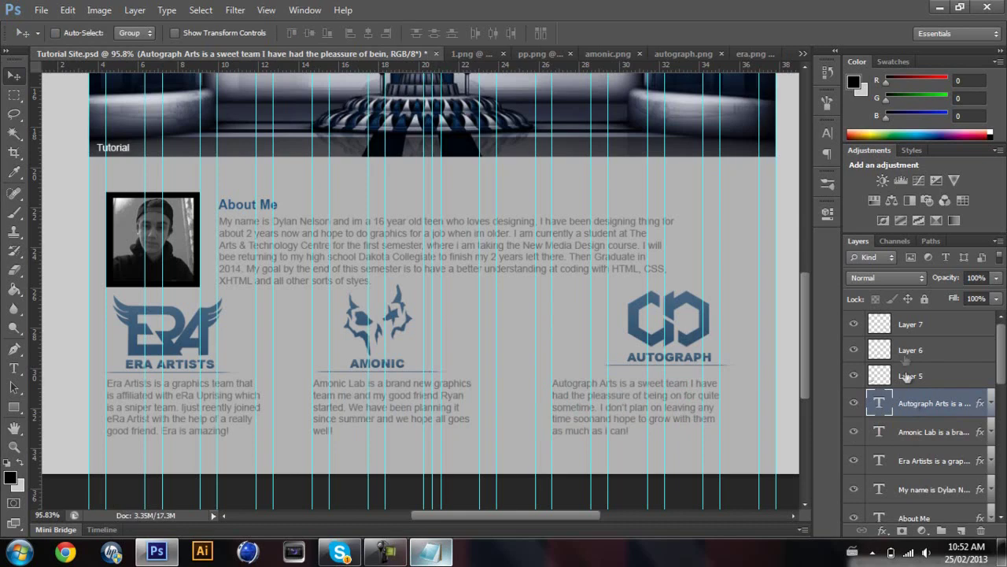
# Step: Move the Autograph logo on Layer 7 so it is centered above its description and level with the other logos
pyautogui.click(911, 324)
pyautogui.moveTo(674, 339); pyautogui.dragTo(643, 344)
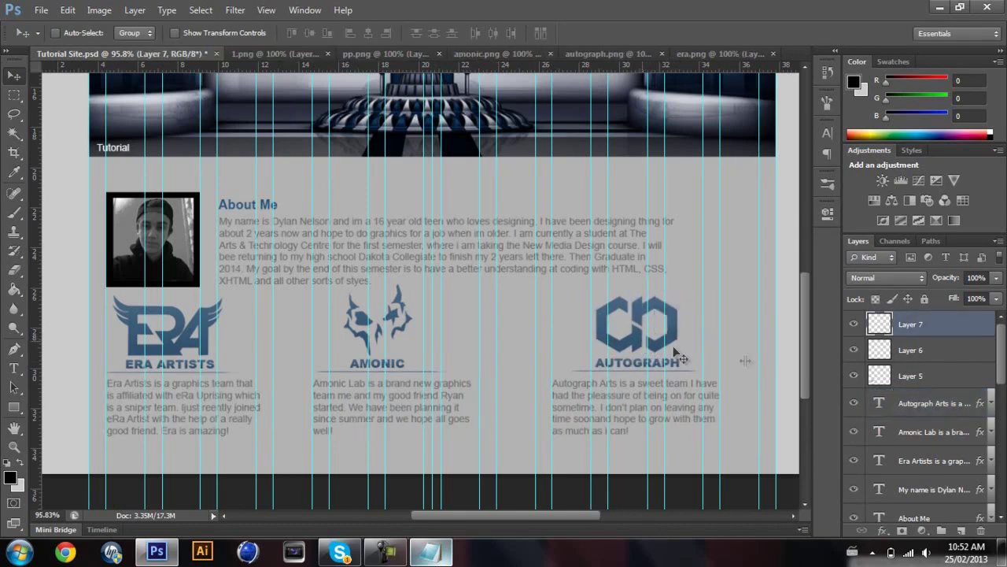
pyautogui.keyDown('ctrl'); pyautogui.click(929, 403); pyautogui.keyUp('ctrl')
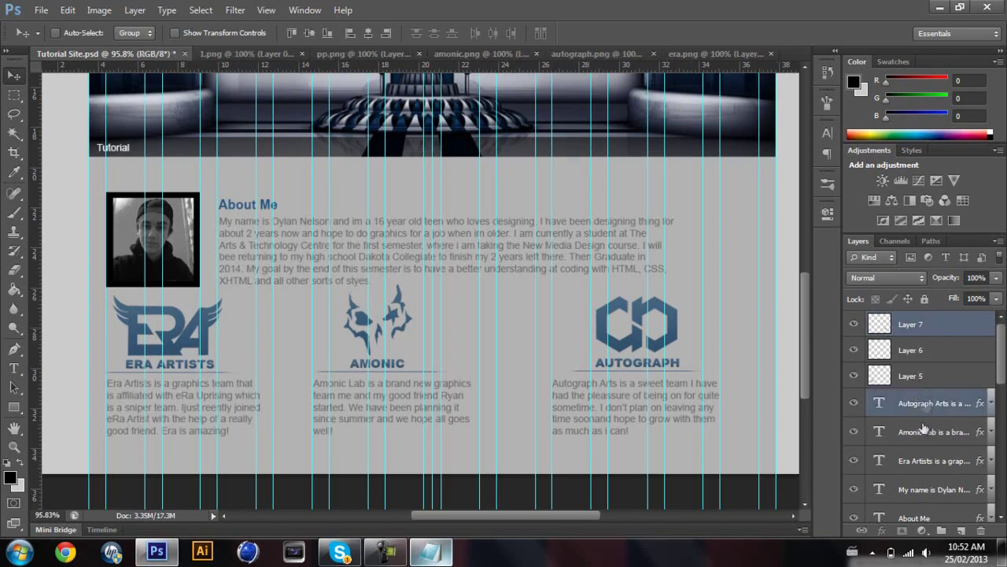
# Step: Select the Amonic logo on Layer 6 with its description and move both right to the horizontal center of the page
pyautogui.click(910, 349)
pyautogui.keyDown('ctrl'); pyautogui.click(914, 432); pyautogui.keyUp('ctrl')
pyautogui.hotkey('shift', 'Right')
pyautogui.hotkey('shift', 'Right')
pyautogui.hotkey('shift', 'Right')
pyautogui.hotkey('shift', 'Right')
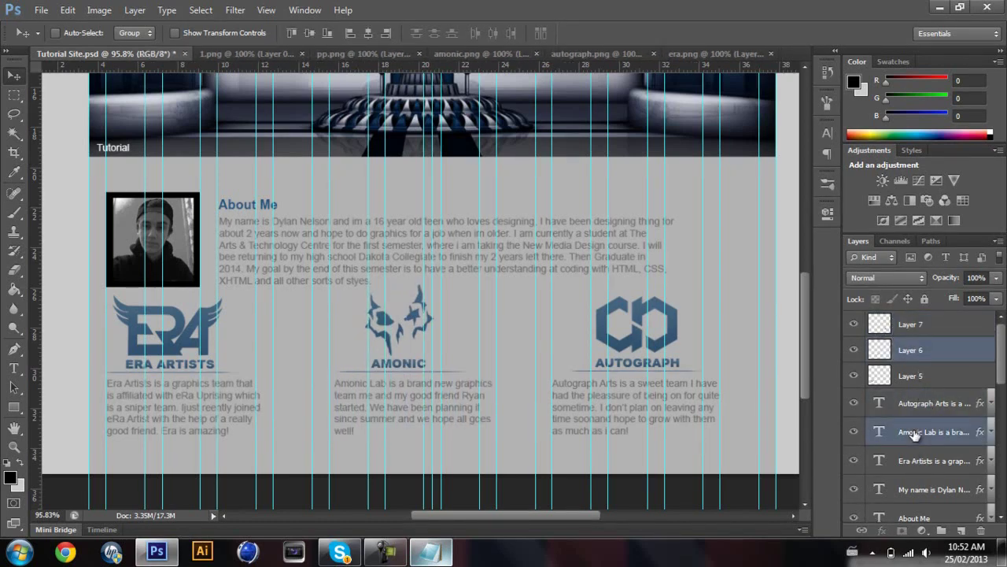
pyautogui.moveTo(411, 356); pyautogui.dragTo(439, 357)
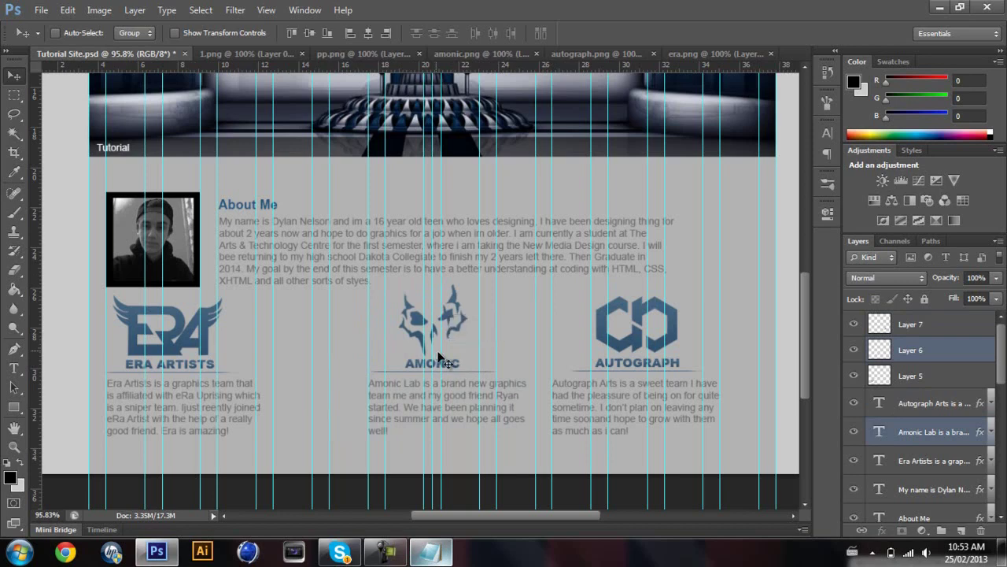
# Step: Select the ERA Artists logo on Layer 5 with its description and move both right to even out the column spacing
pyautogui.click(910, 375)
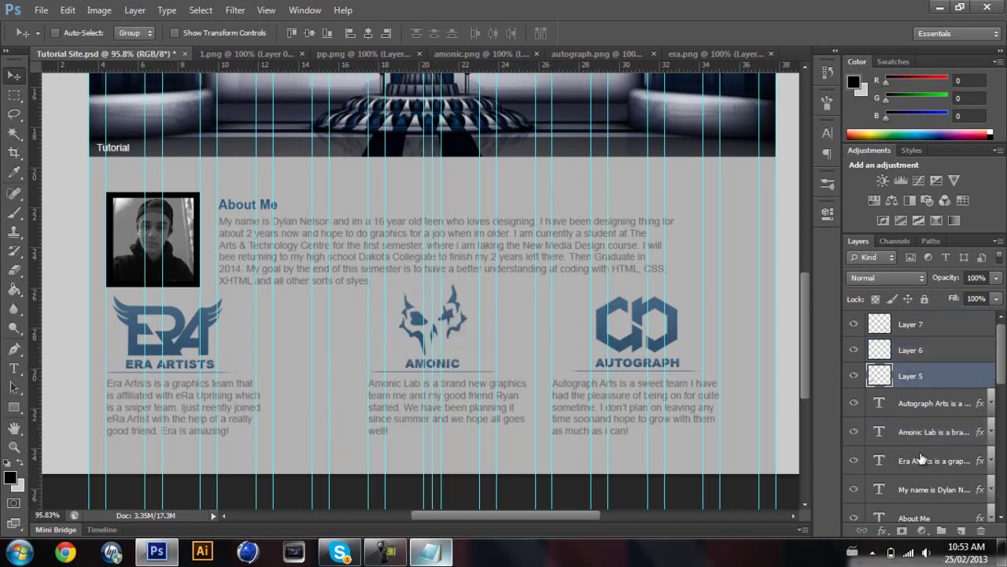
pyautogui.keyDown('ctrl'); pyautogui.click(922, 459); pyautogui.keyUp('ctrl')
pyautogui.moveTo(173, 340); pyautogui.dragTo(230, 342)
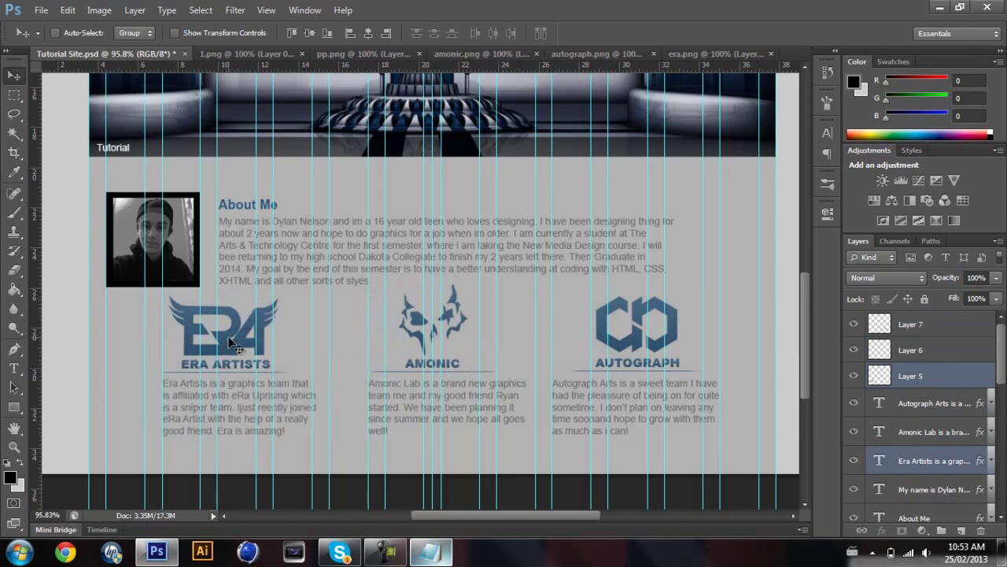
# Step: Select the portrait, its black frame, and the About Me heading and paragraph, and scale them together to about 95%
pyautogui.click(916, 490)
pyautogui.scroll(-2, 920, 490)
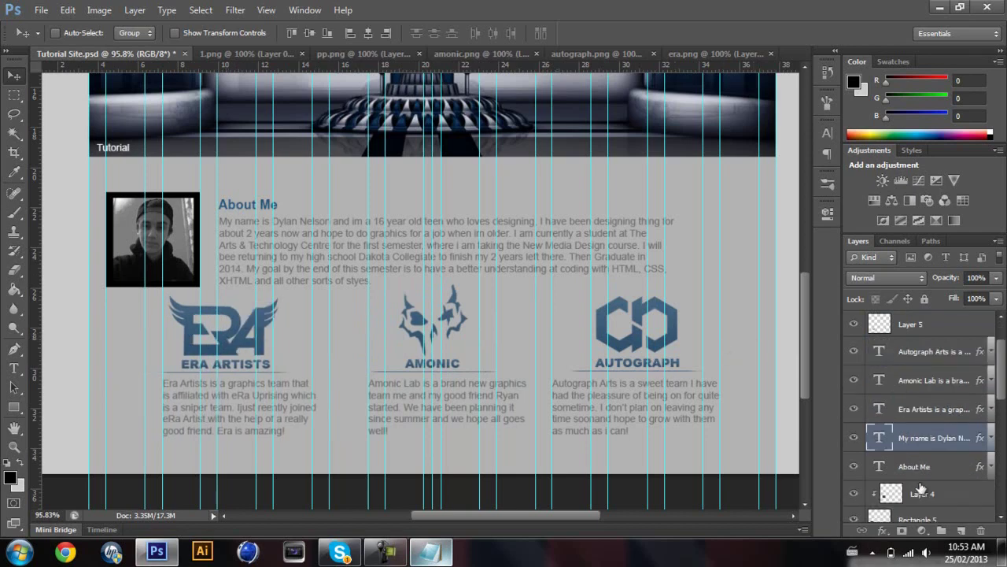
pyautogui.keyDown('shift'); pyautogui.click(927, 494); pyautogui.keyUp('shift')
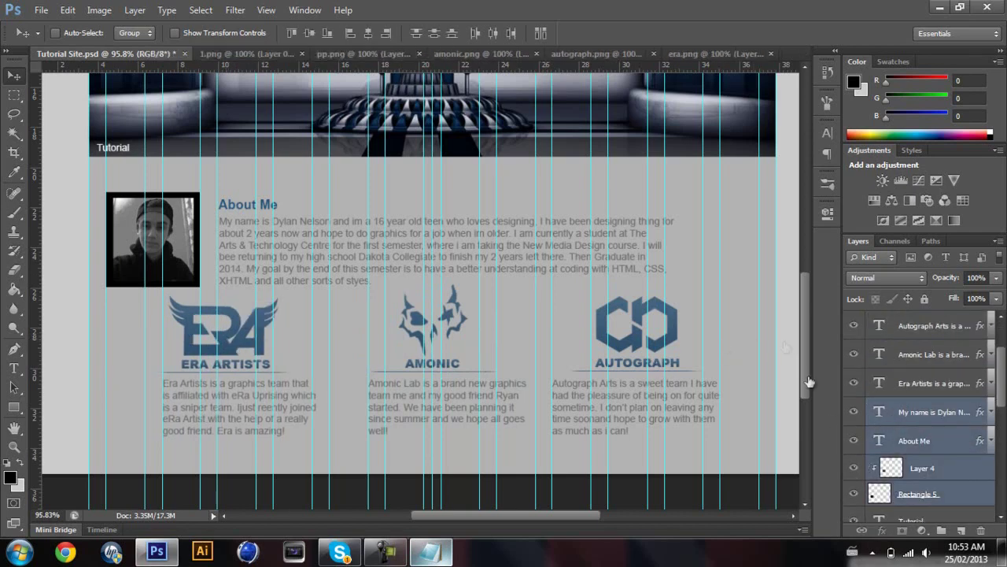
pyautogui.hotkey('ctrl', 't')
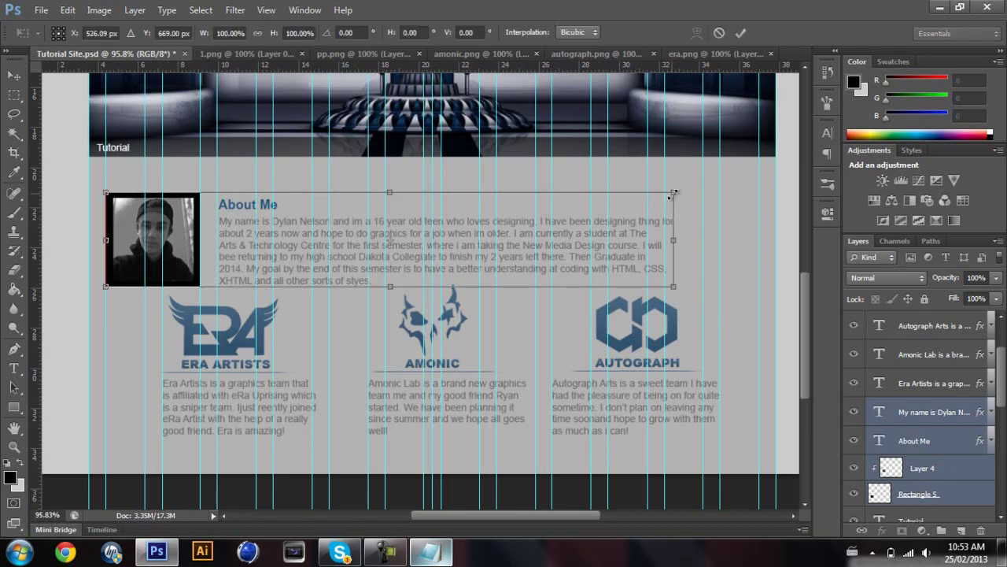
pyautogui.moveTo(670, 195); pyautogui.dragTo(659, 195)
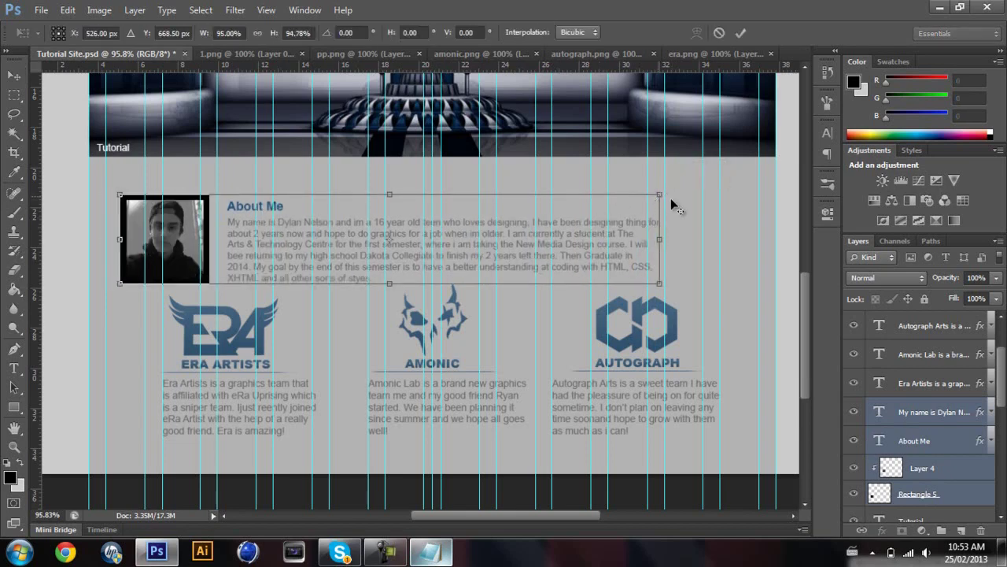
pyautogui.press('Return')
# Step: Move the scaled portrait and About Me section up beneath the banner, aligning the frame with the left content guide
pyautogui.moveTo(232, 250); pyautogui.dragTo(220, 229)
pyautogui.press('Up')
pyautogui.press('Up')
pyautogui.press('Up')
pyautogui.press('Up')
# Step: Select all three team logos with their descriptions and move them up closer to the About Me section
pyautogui.click(925, 381)
pyautogui.scroll(3, 927, 379)
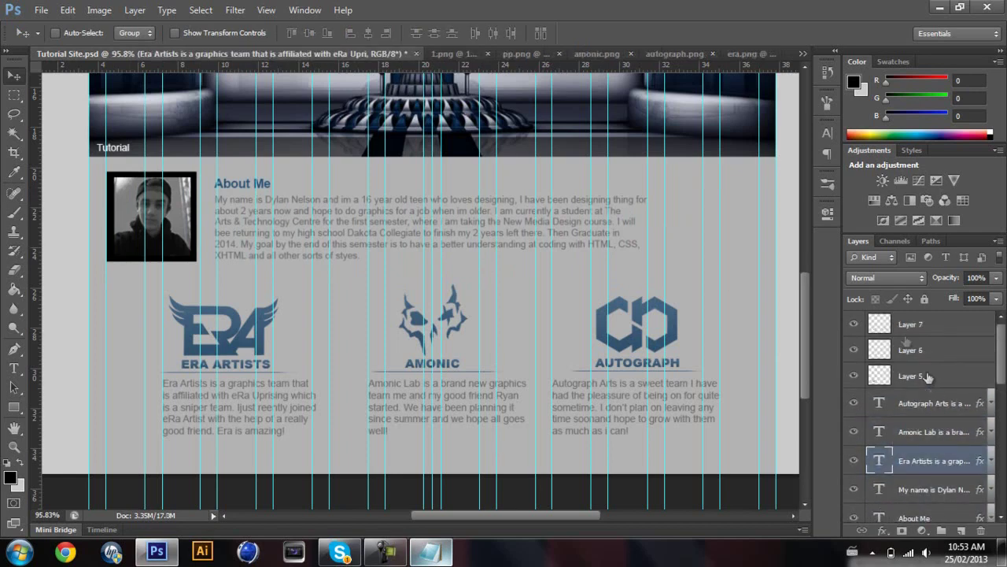
pyautogui.keyDown('shift'); pyautogui.click(875, 327); pyautogui.keyUp('shift')
pyautogui.moveTo(452, 362); pyautogui.dragTo(453, 341)
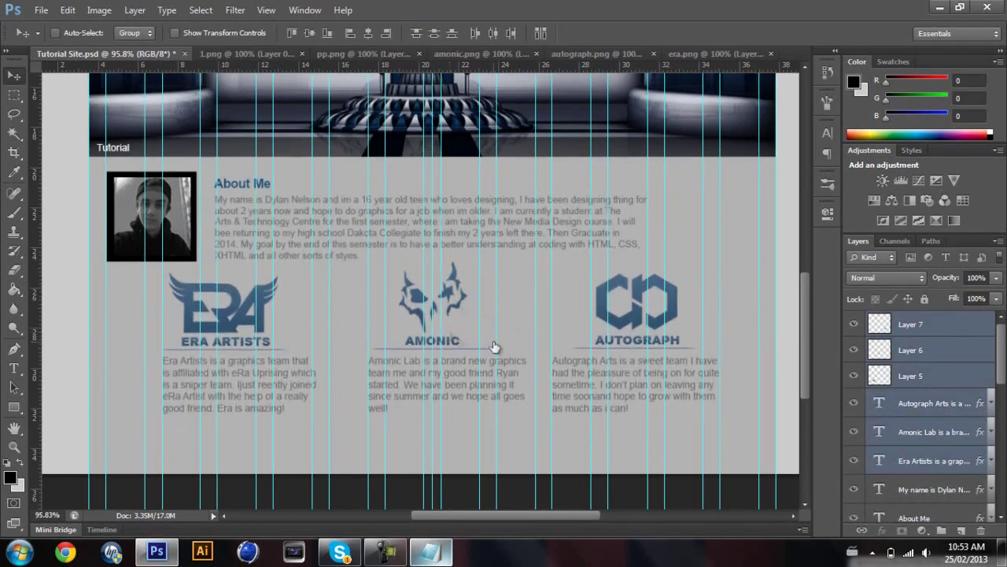
# Step: Draw a black rectangle line about 972 by 3 px across the content width beneath the descriptions and rasterize its layer
pyautogui.click(14, 409)
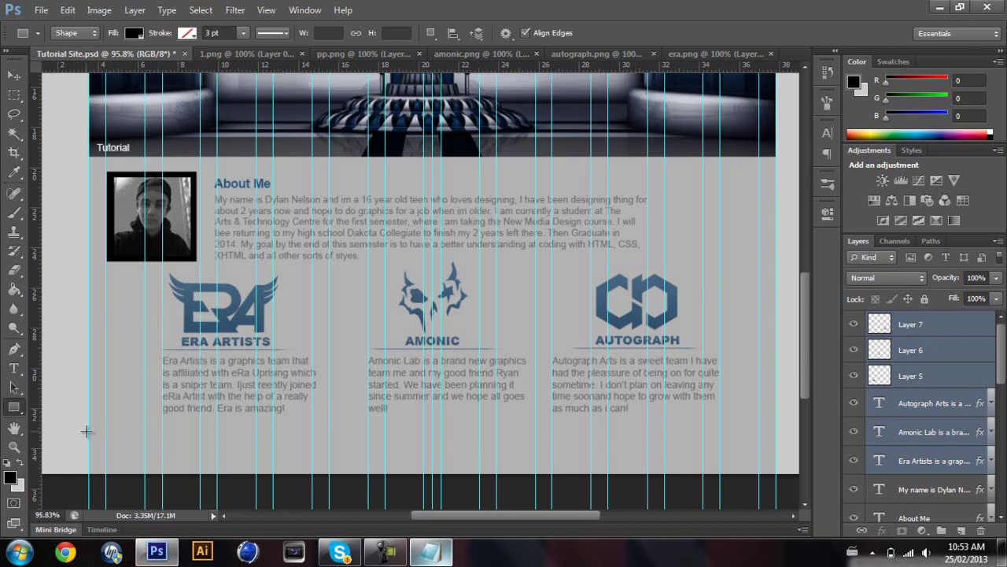
pyautogui.moveTo(89, 429); pyautogui.dragTo(777, 432)
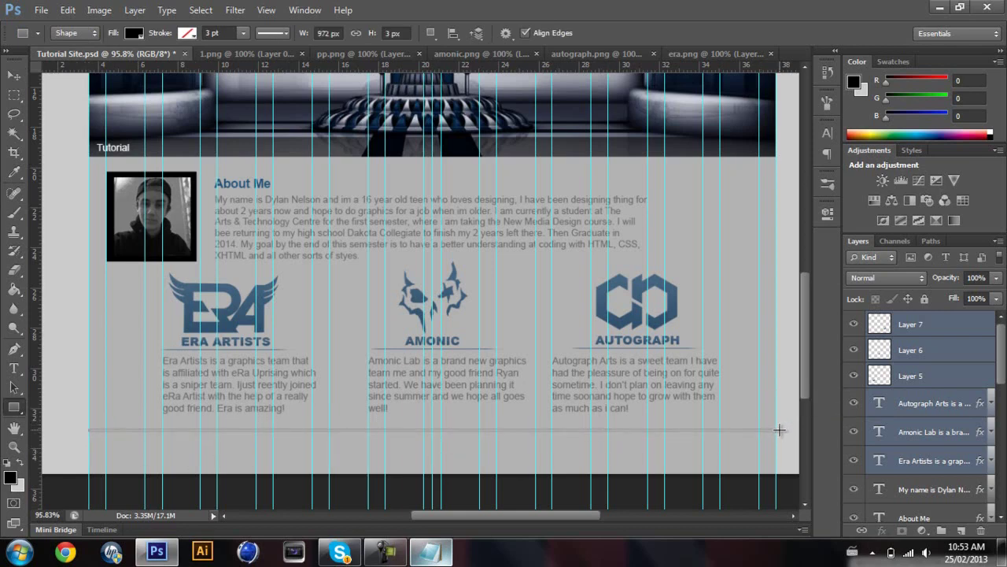
pyautogui.rightClick(947, 326)
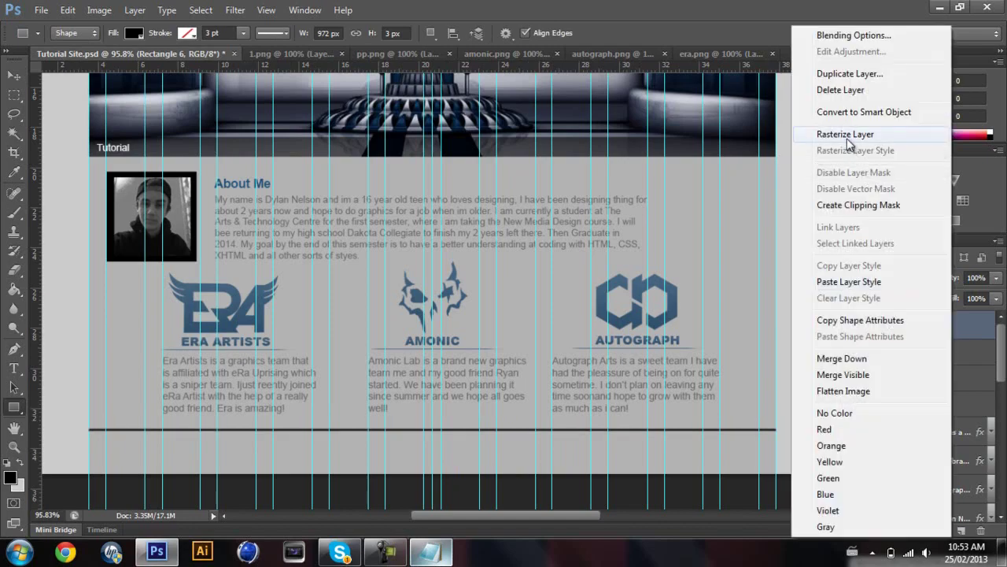
pyautogui.click(877, 139)
pyautogui.click(14, 77)
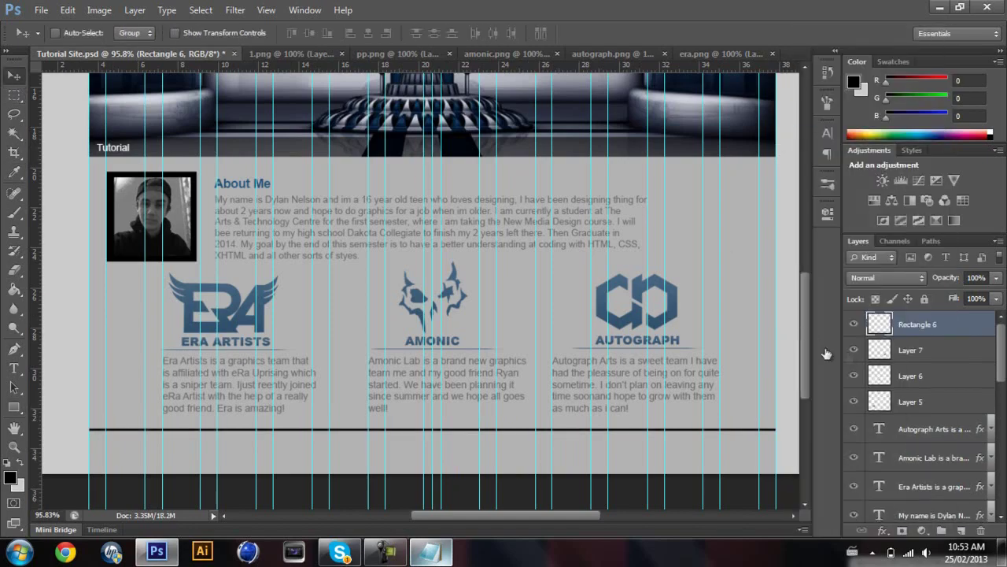
# Step: Copy the Footer copyright text, without its label, from the Text file in Notepad
pyautogui.click(428, 551)
pyautogui.moveTo(586, 383); pyautogui.dragTo(494, 382)
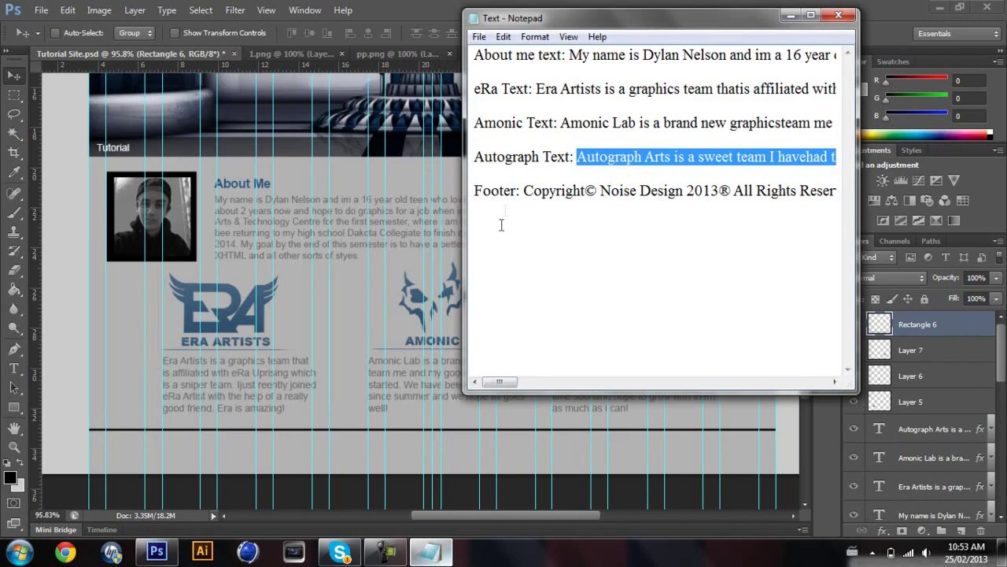
pyautogui.moveTo(525, 193); pyautogui.dragTo(643, 191)
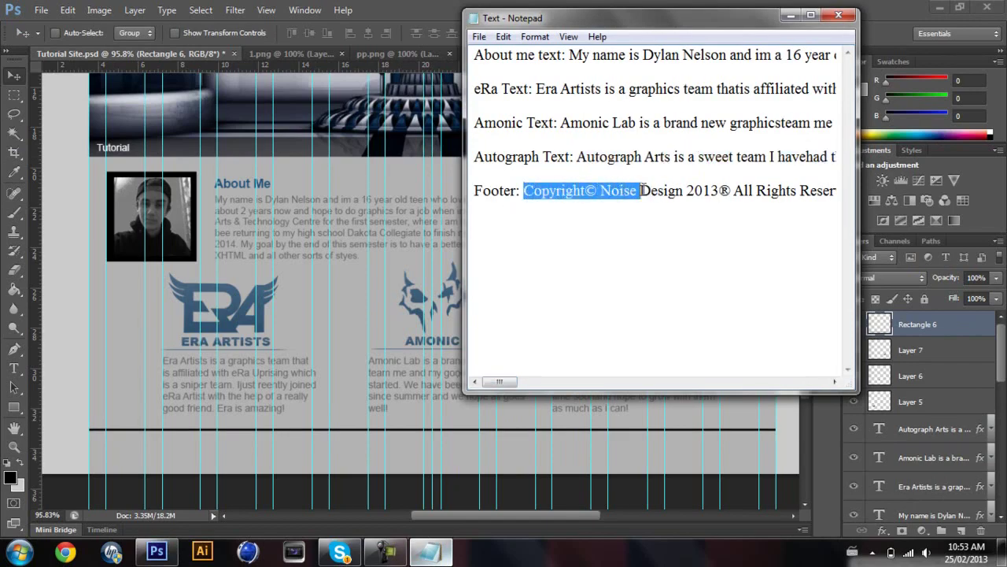
pyautogui.moveTo(525, 191); pyautogui.dragTo(885, 198)
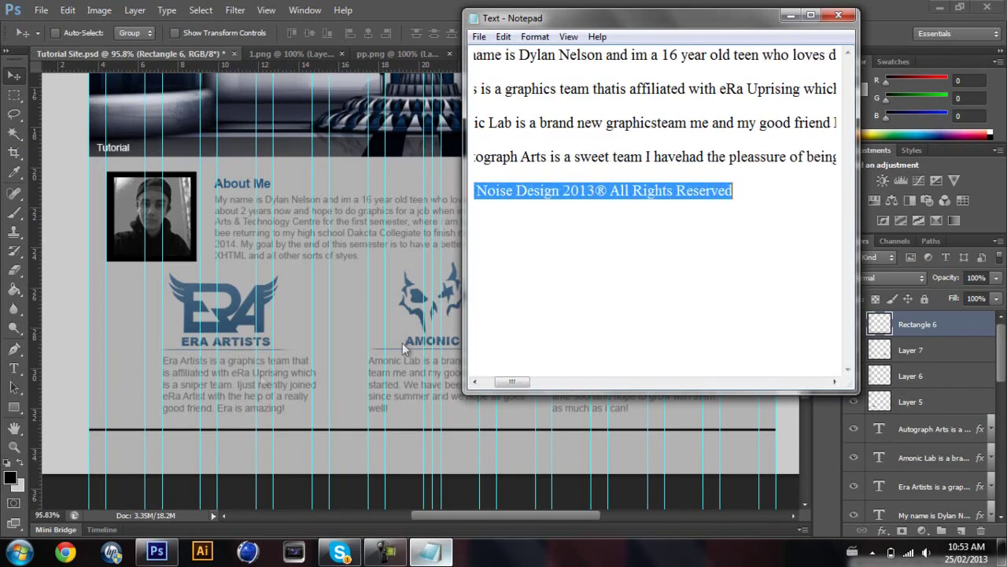
# Step: Back in Photoshop, duplicate the Autograph description text layer
pyautogui.click(912, 395)
pyautogui.scroll(-1, 914, 413)
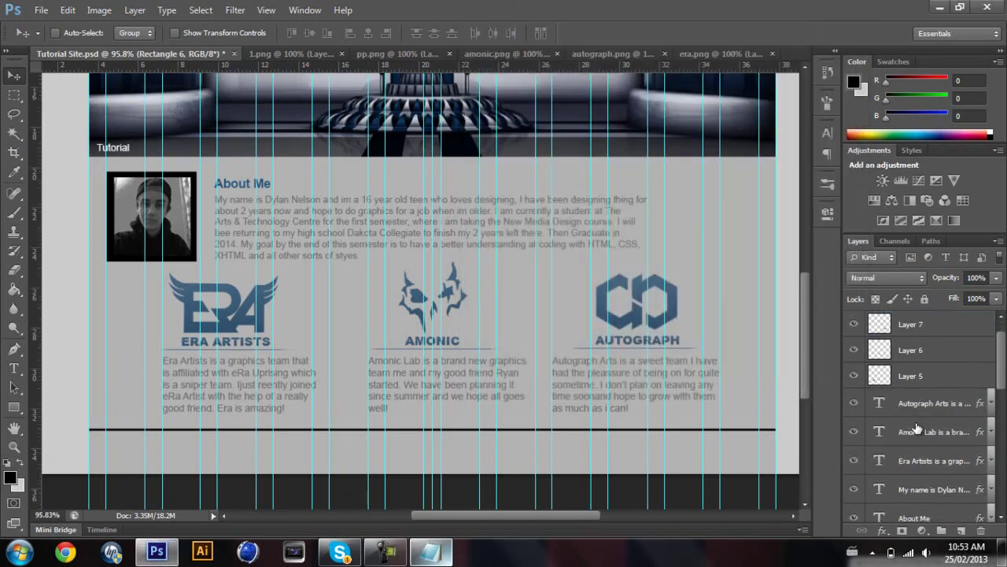
pyautogui.click(936, 407)
pyautogui.moveTo(939, 411); pyautogui.dragTo(941, 412)
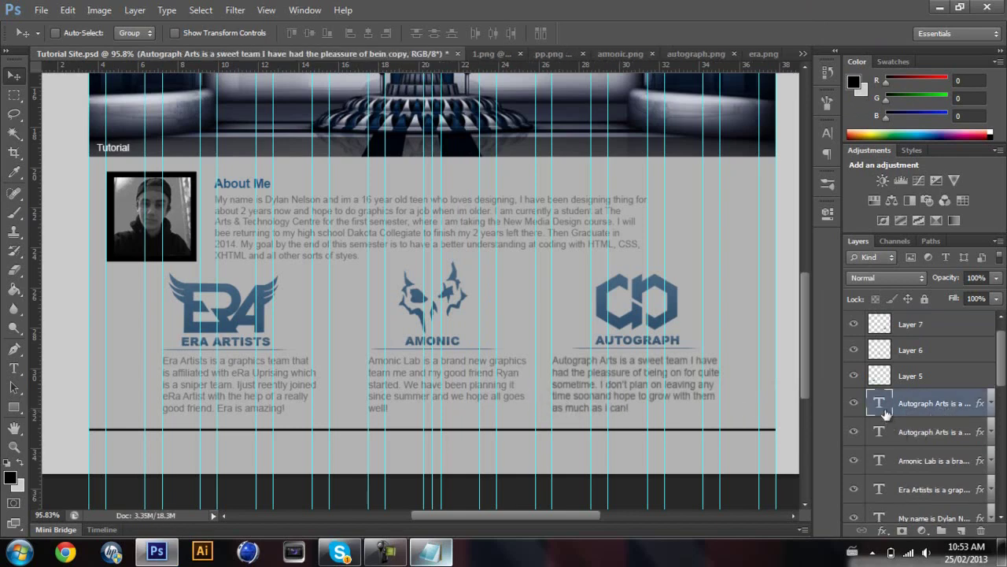
# Step: Replace the copy's text with "Copyright© Noise Design 2013® All Rights Reserved" and move it to the center beneath the divider line
pyautogui.doubleClick(880, 403)
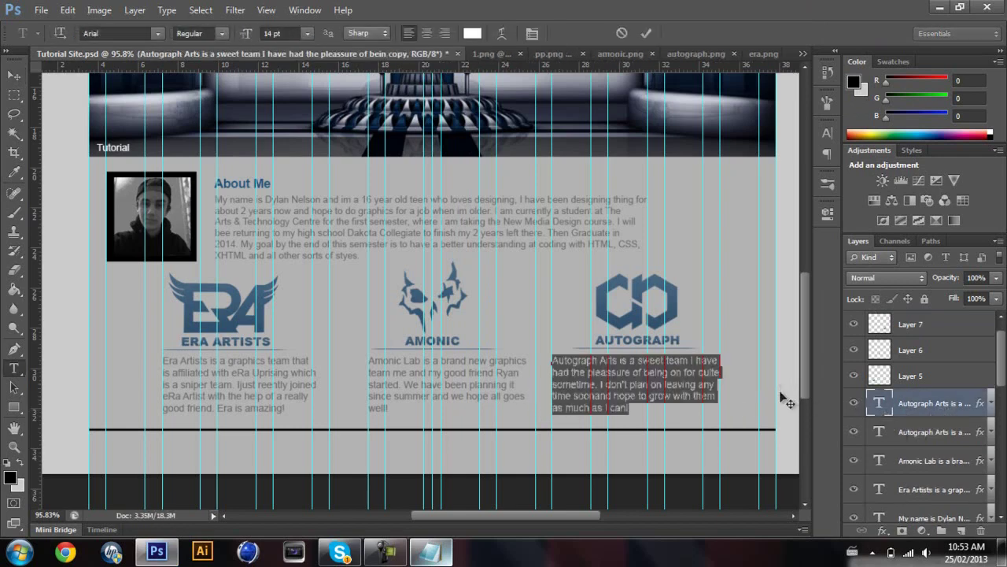
pyautogui.press('Escape')
pyautogui.press('v')
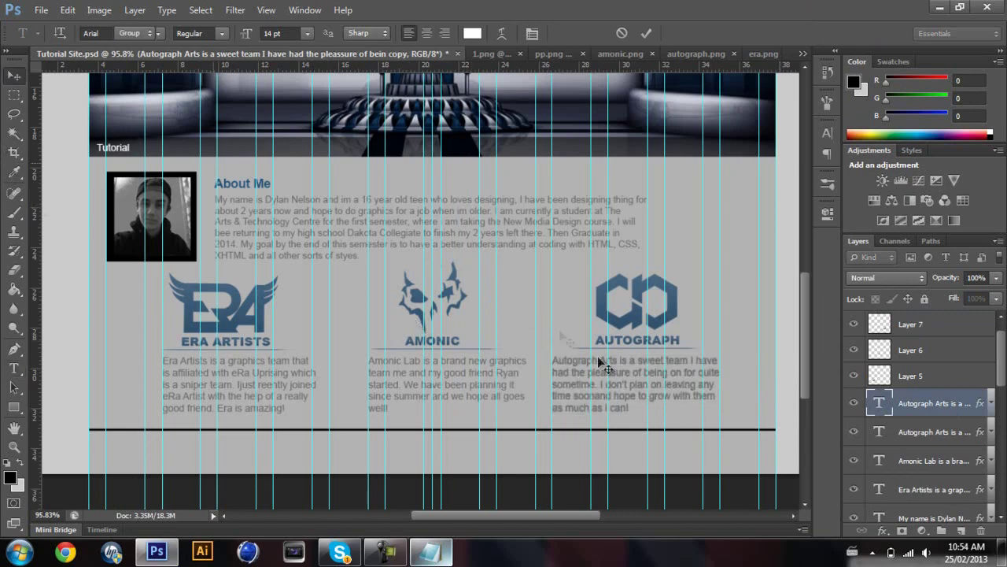
pyautogui.moveTo(618, 365); pyautogui.dragTo(403, 460)
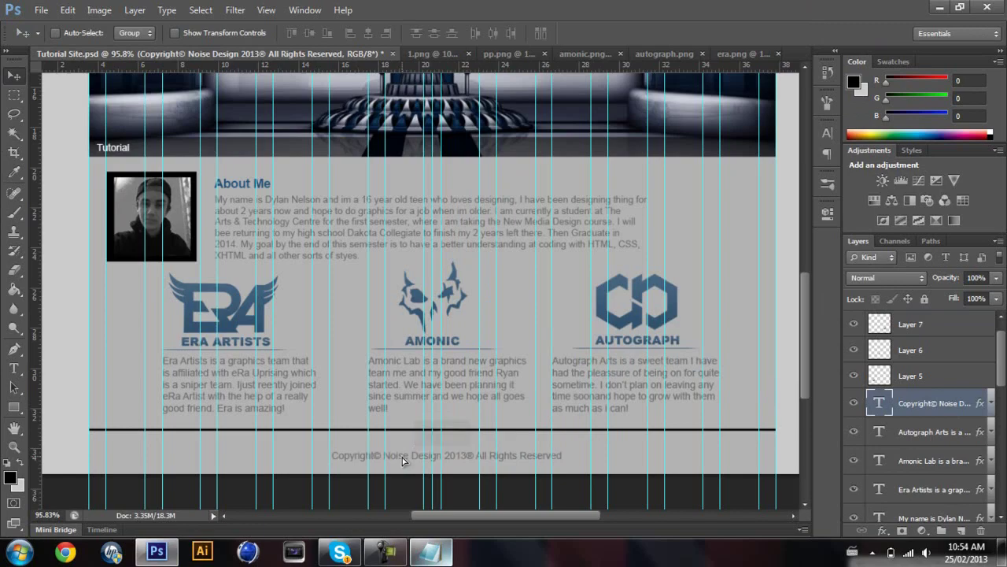
# Step: Copy the layer style from the copyright text layer and paste it onto the divider line's Rectangle 6 layer
pyautogui.scroll(1, 981, 332)
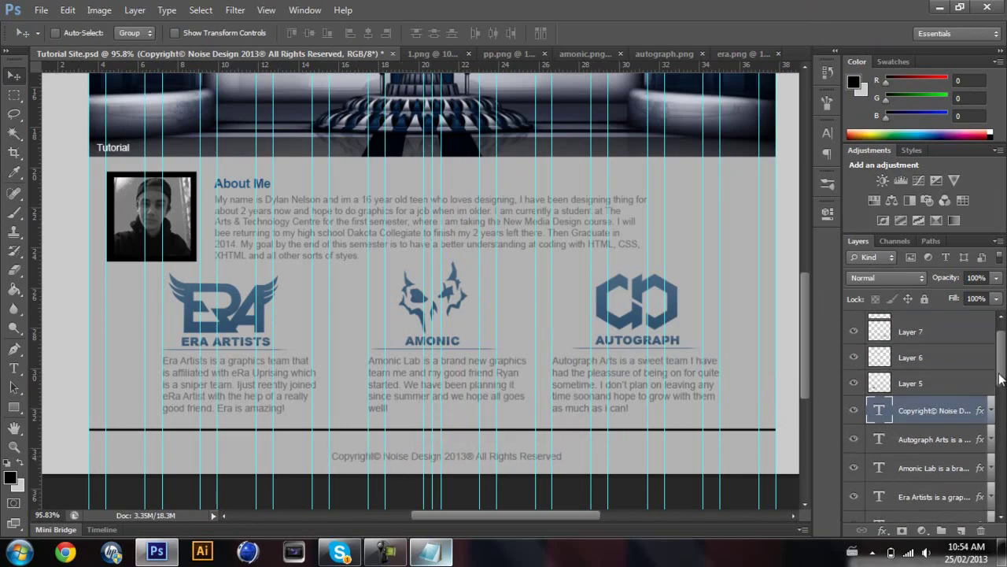
pyautogui.rightClick(959, 434)
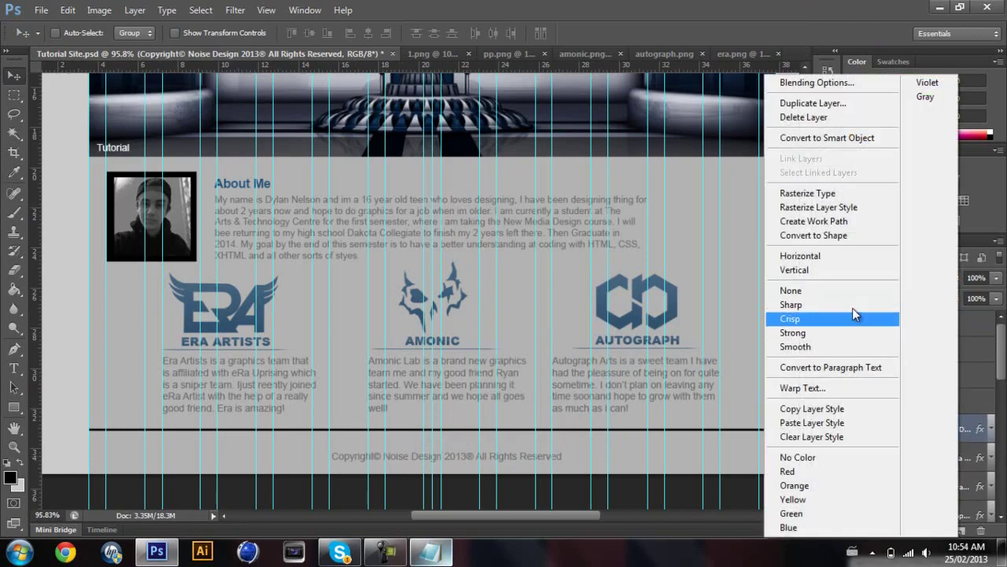
pyautogui.click(810, 407)
pyautogui.click(936, 322)
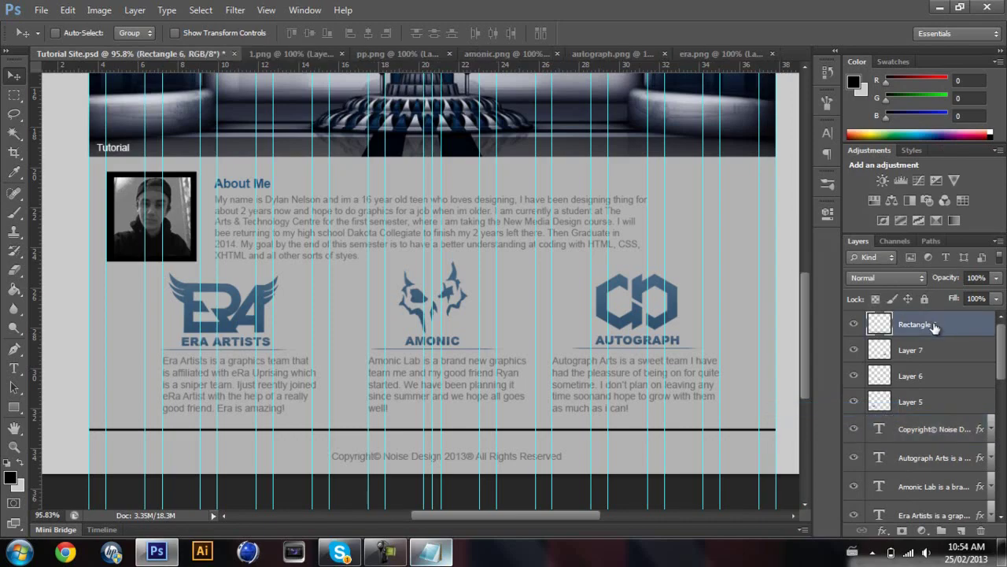
pyautogui.rightClick(936, 323)
pyautogui.click(792, 281)
# Step: Nudge the divider line down about 16 px, closer to the copyright text, and select the copyright text layer
pyautogui.press('Down')
pyautogui.press('Down')
pyautogui.press('Down')
pyautogui.press('Down')
pyautogui.press('Down')
pyautogui.press('Down')
pyautogui.press('Down')
pyautogui.press('Down')
pyautogui.press('Down')
pyautogui.press('Down')
pyautogui.press('Down')
pyautogui.press('Down')
pyautogui.press('Down')
pyautogui.press('Down')
pyautogui.press('Down')
pyautogui.press('Down')
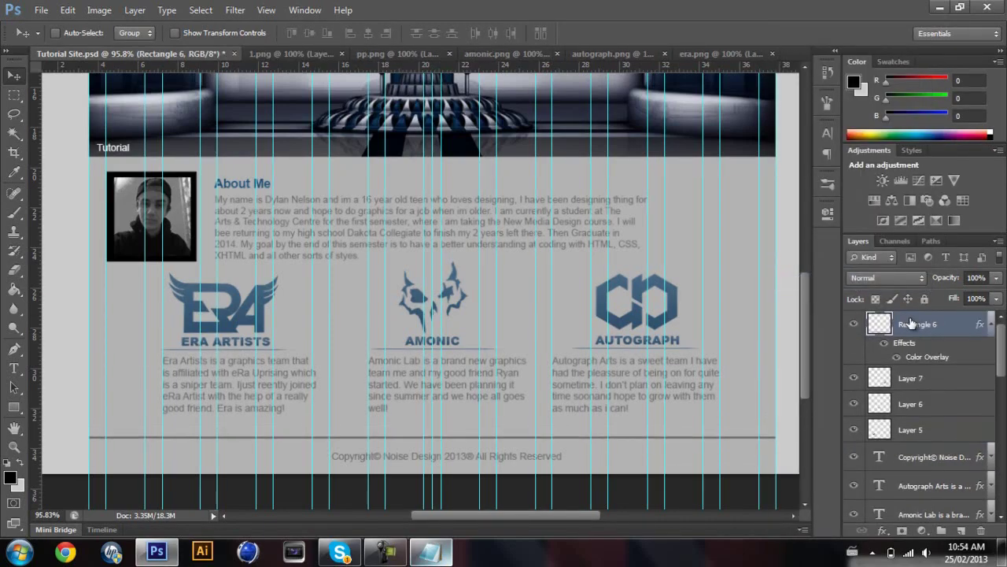
pyautogui.click(931, 465)
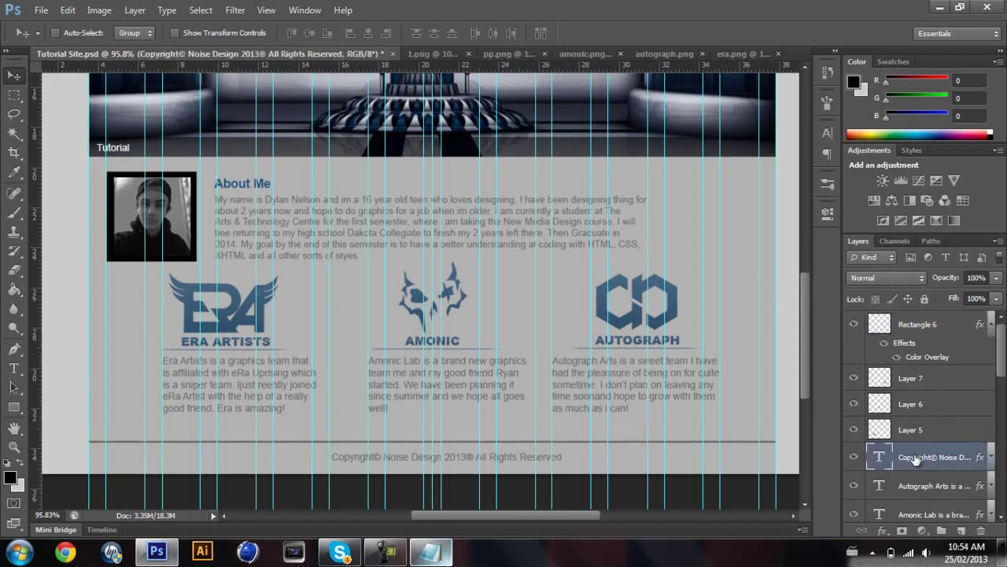
# Step: Hide the guides and review the whole page layout from the header logo to the copyright footer
pyautogui.hotkey('ctrl', ';')
pyautogui.scroll(-3, 568, 346)
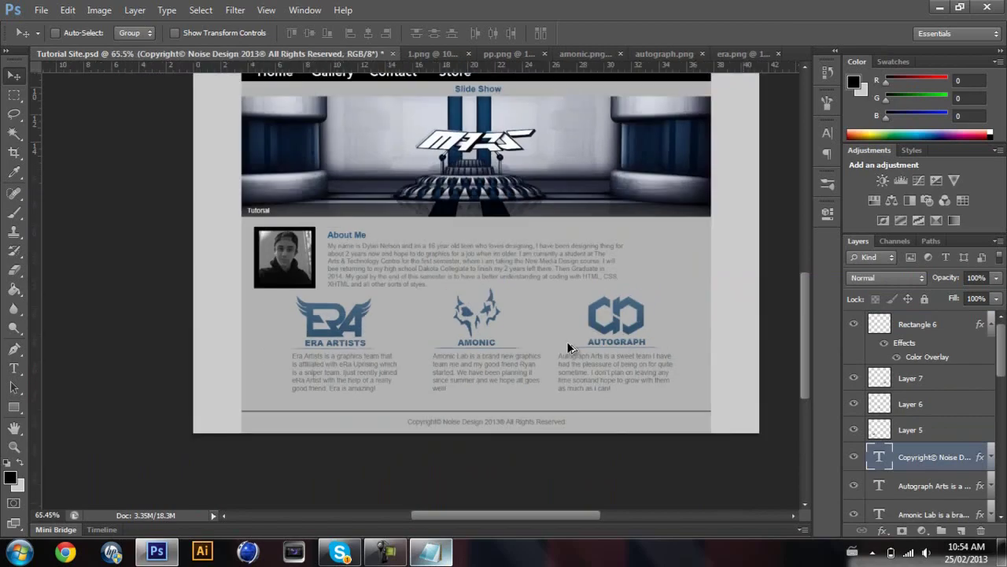
pyautogui.scroll(1, 568, 346)
pyautogui.scroll(-1, 568, 346)
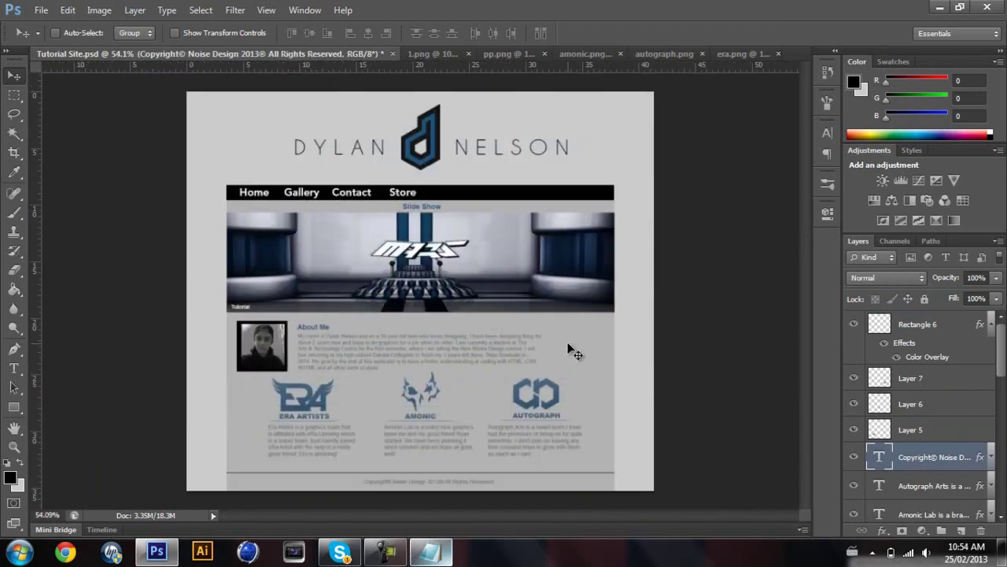
pyautogui.scroll(2, 567, 344)
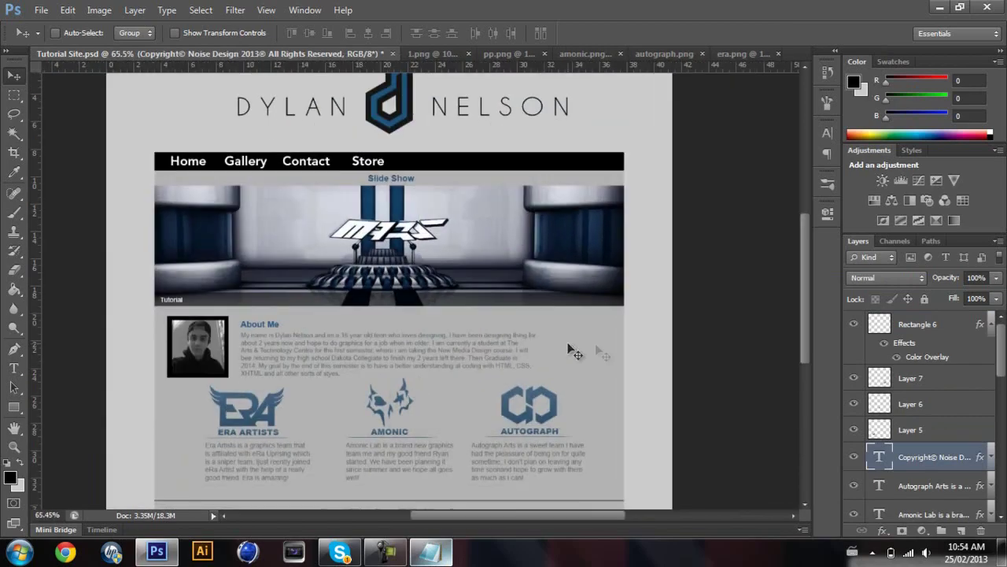
pyautogui.scroll(3, 808, 316)
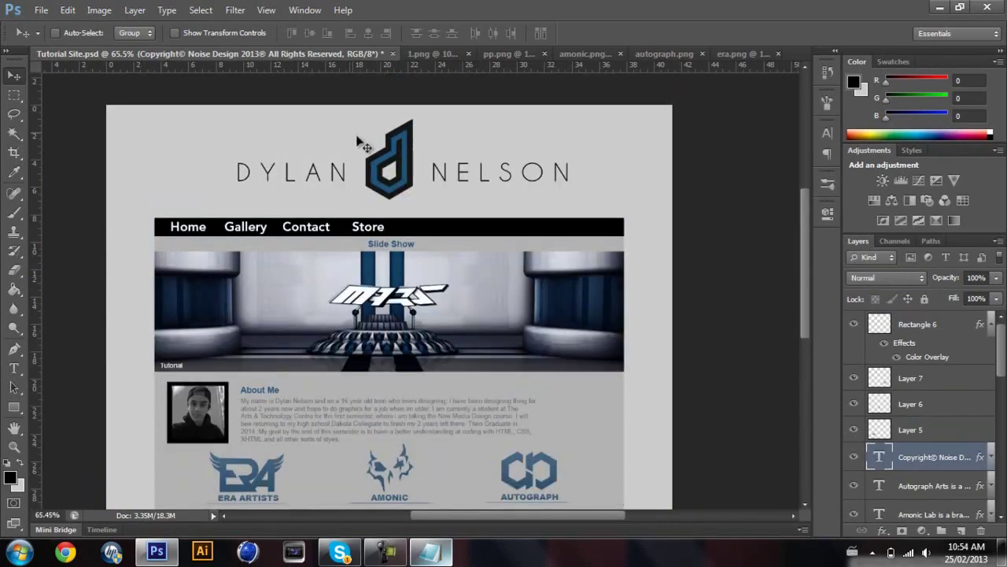
pyautogui.scroll(-4, 317, 253)
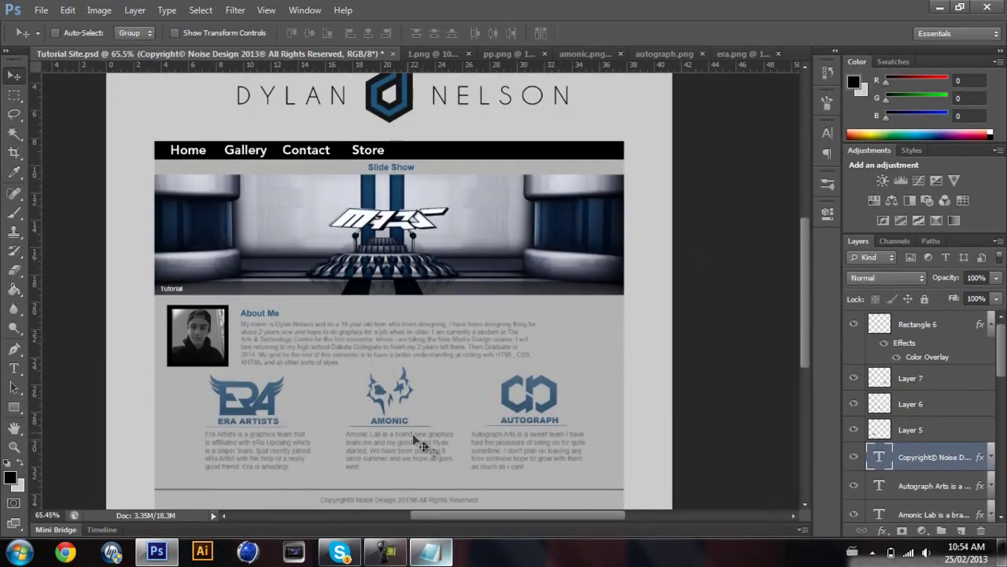
pyautogui.scroll(-1, 414, 436)
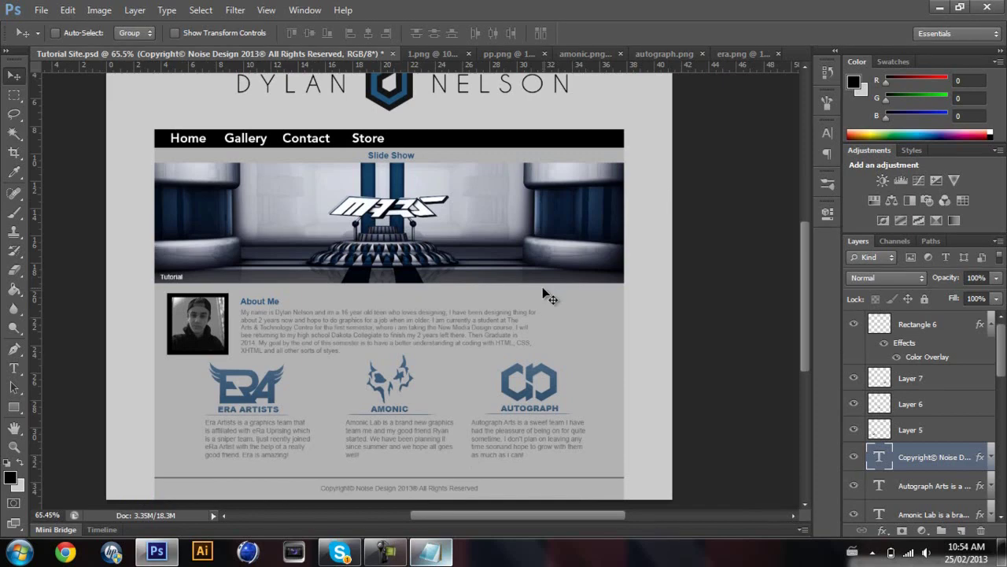
pyautogui.click(380, 555)
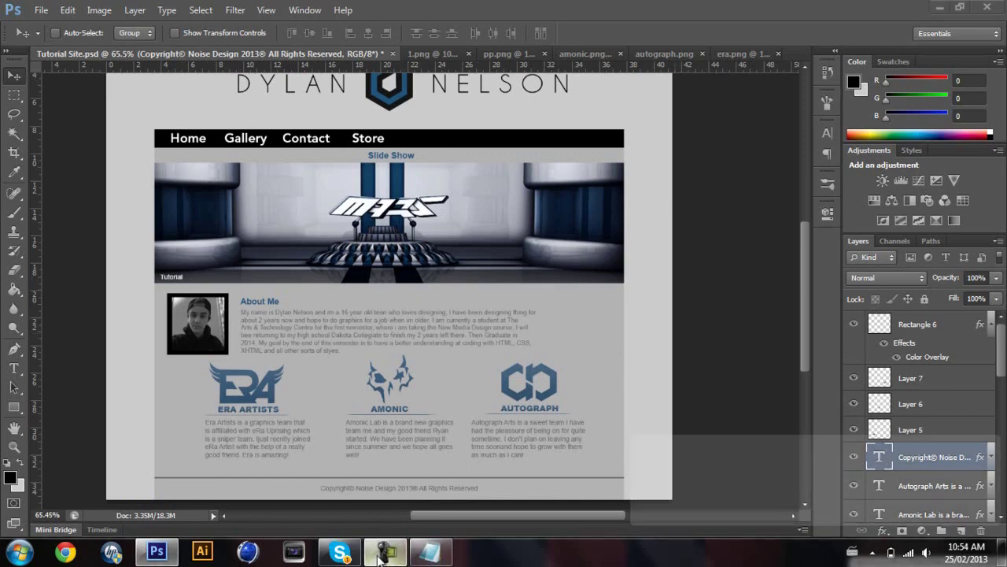